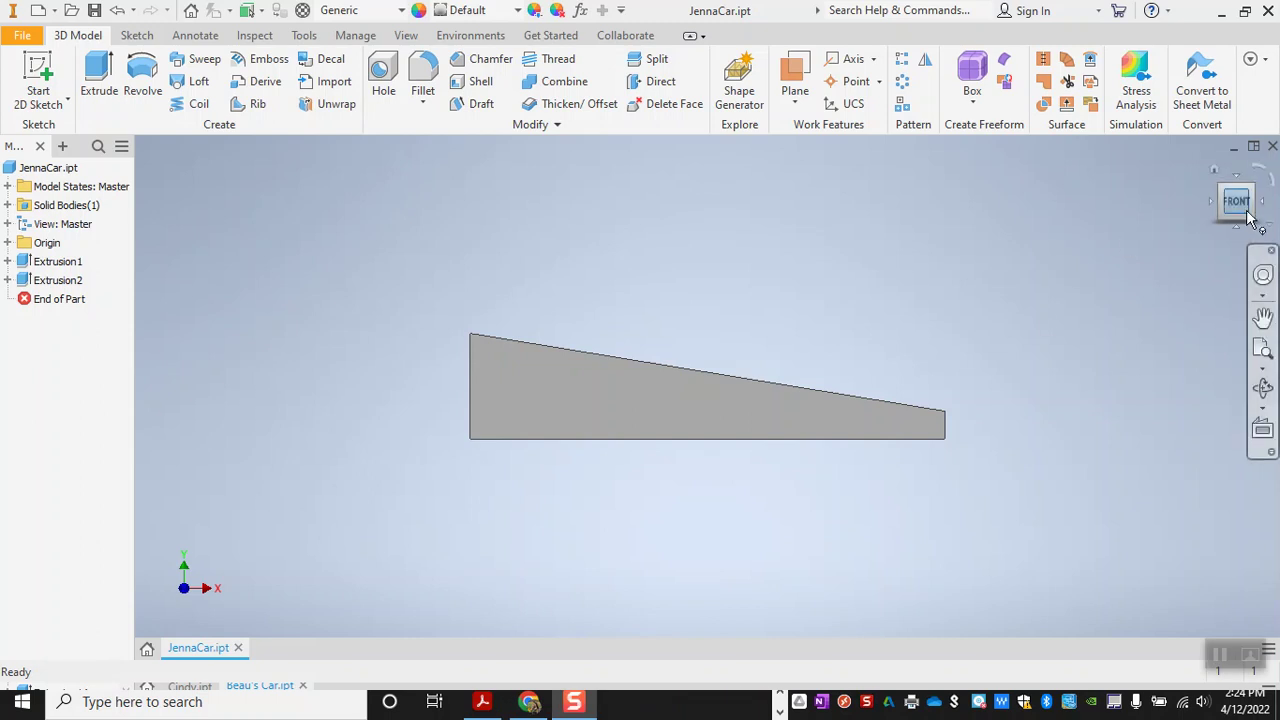
- Turn the JennaCar blank to an isometric view and set the visual style to Shaded with Hidden Edges
click(1222, 195)
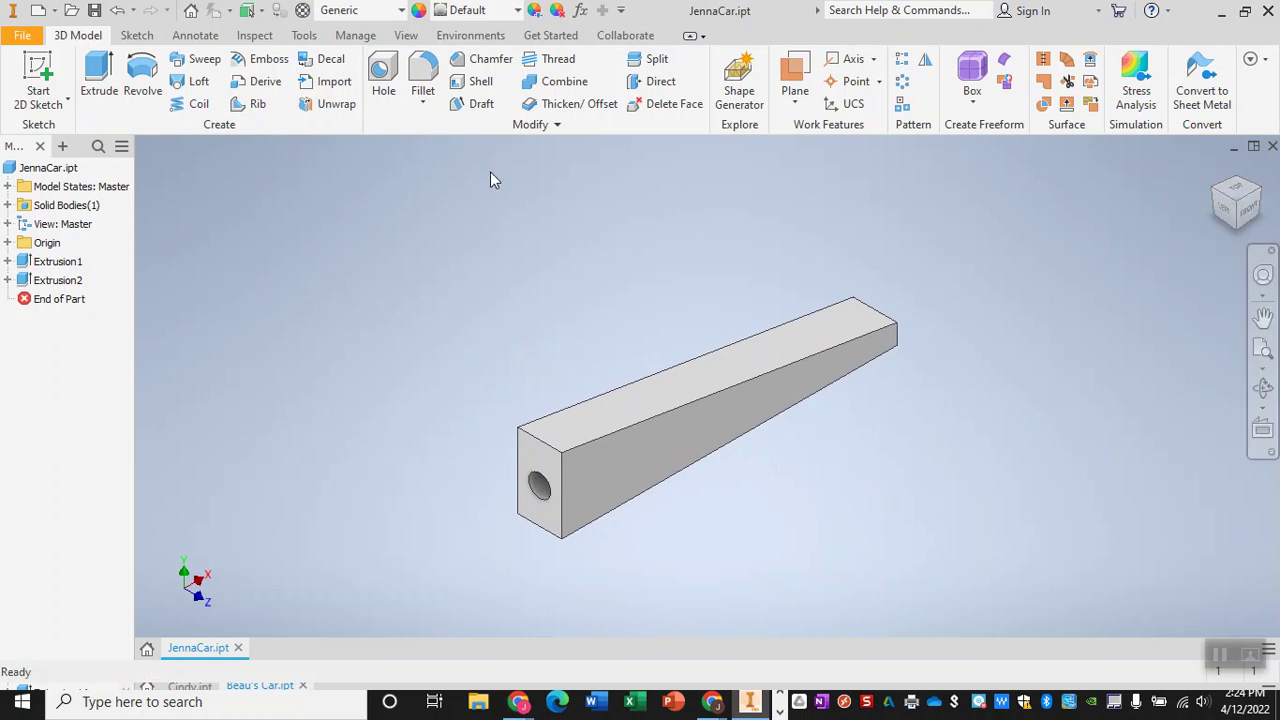
click(410, 38)
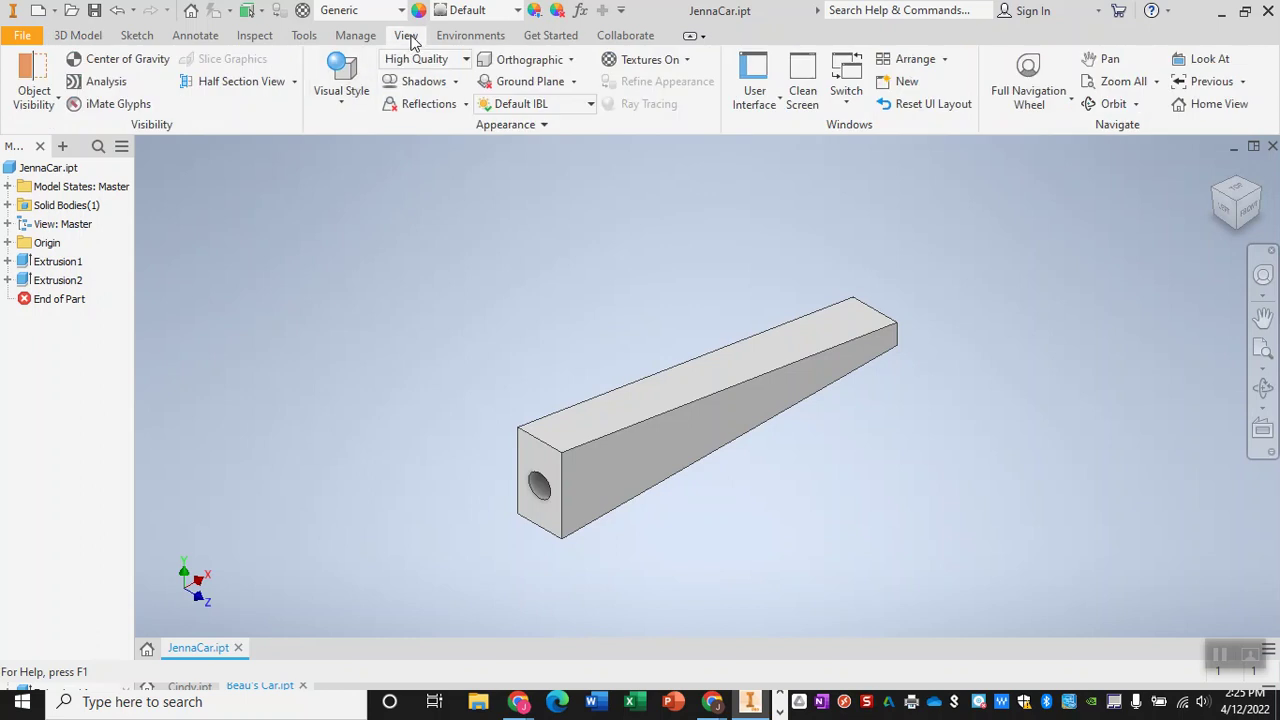
click(339, 89)
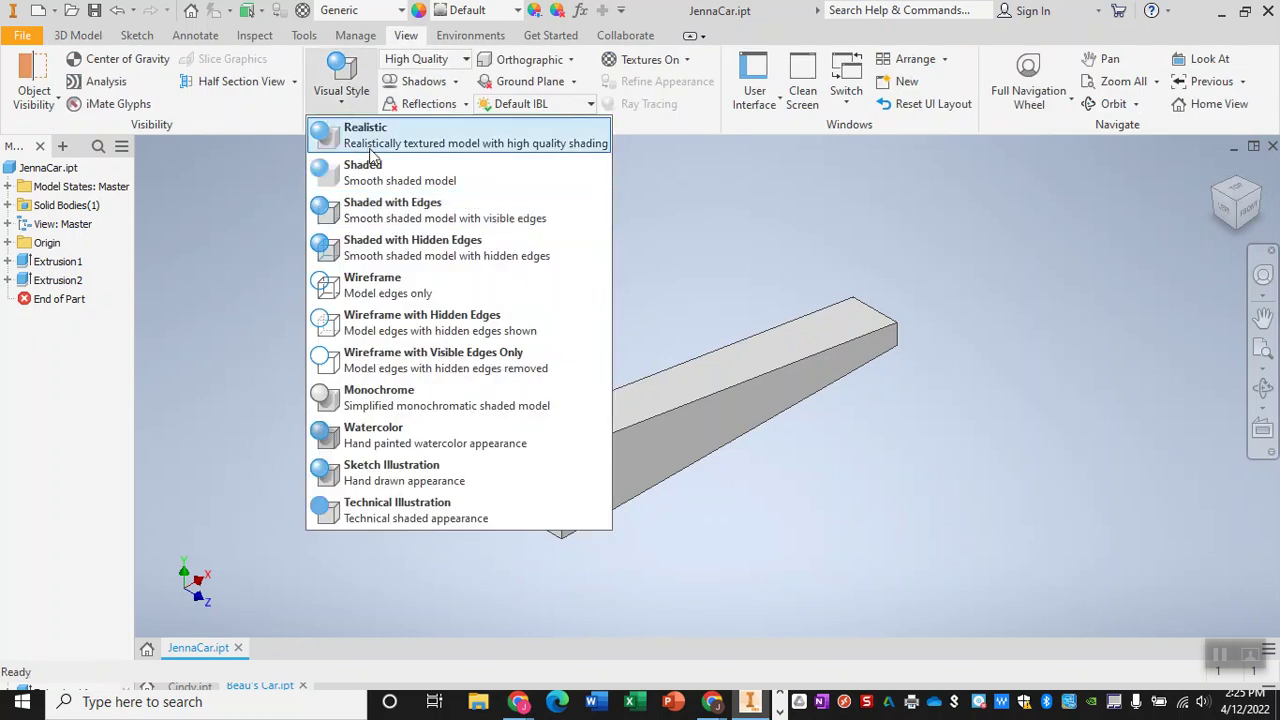
click(397, 252)
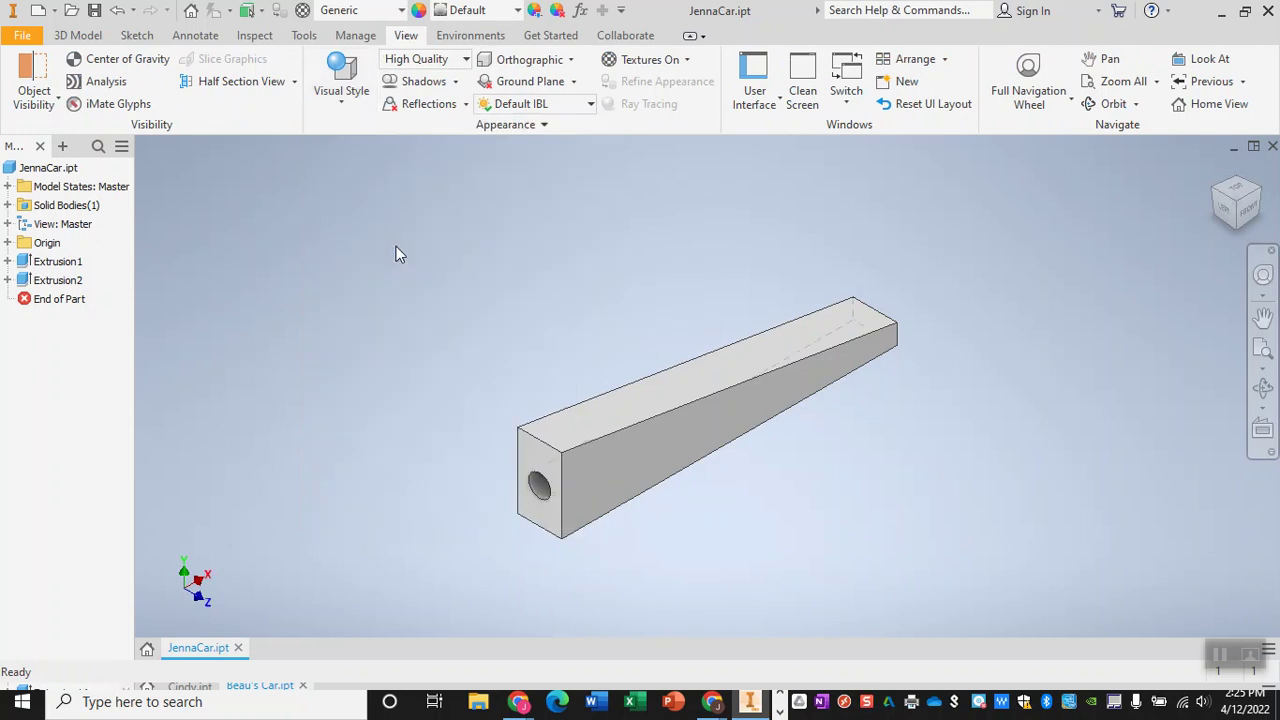
- Cycle the ViewCube round to the Back view, then zoom and pan to center the side face
click(1215, 210)
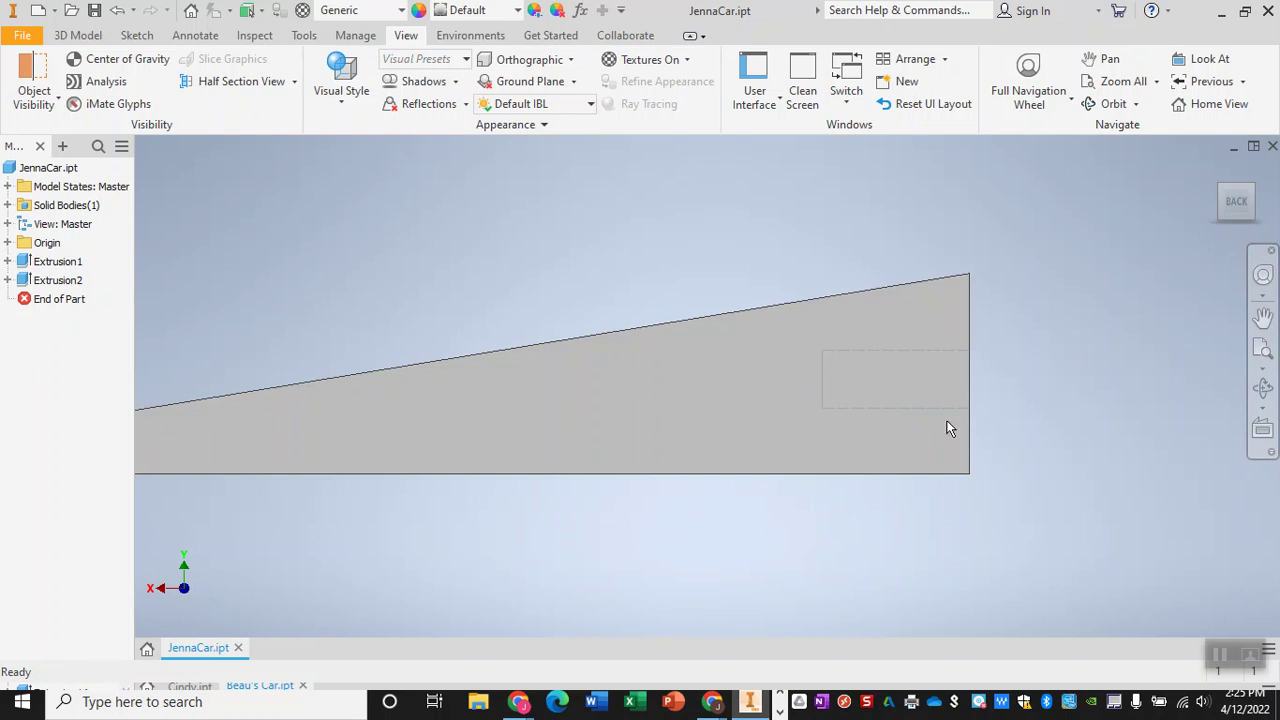
click(1260, 210)
click(1260, 210)
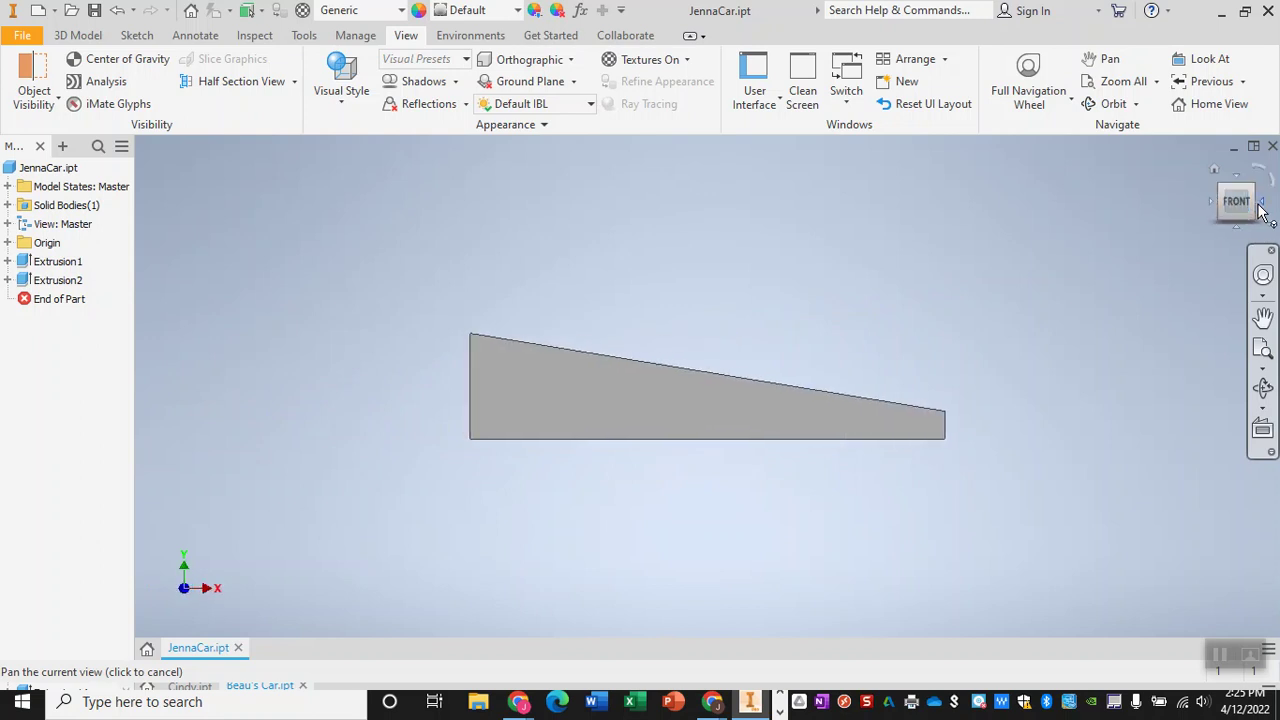
click(1216, 204)
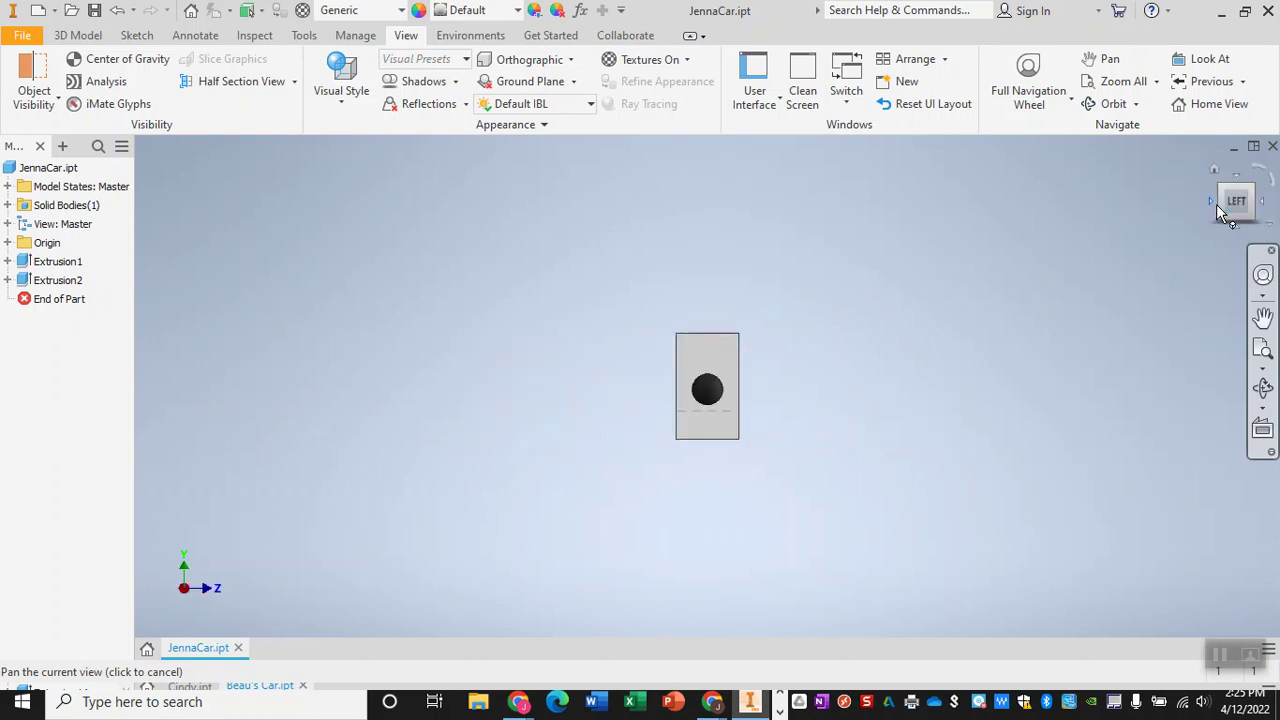
click(1216, 204)
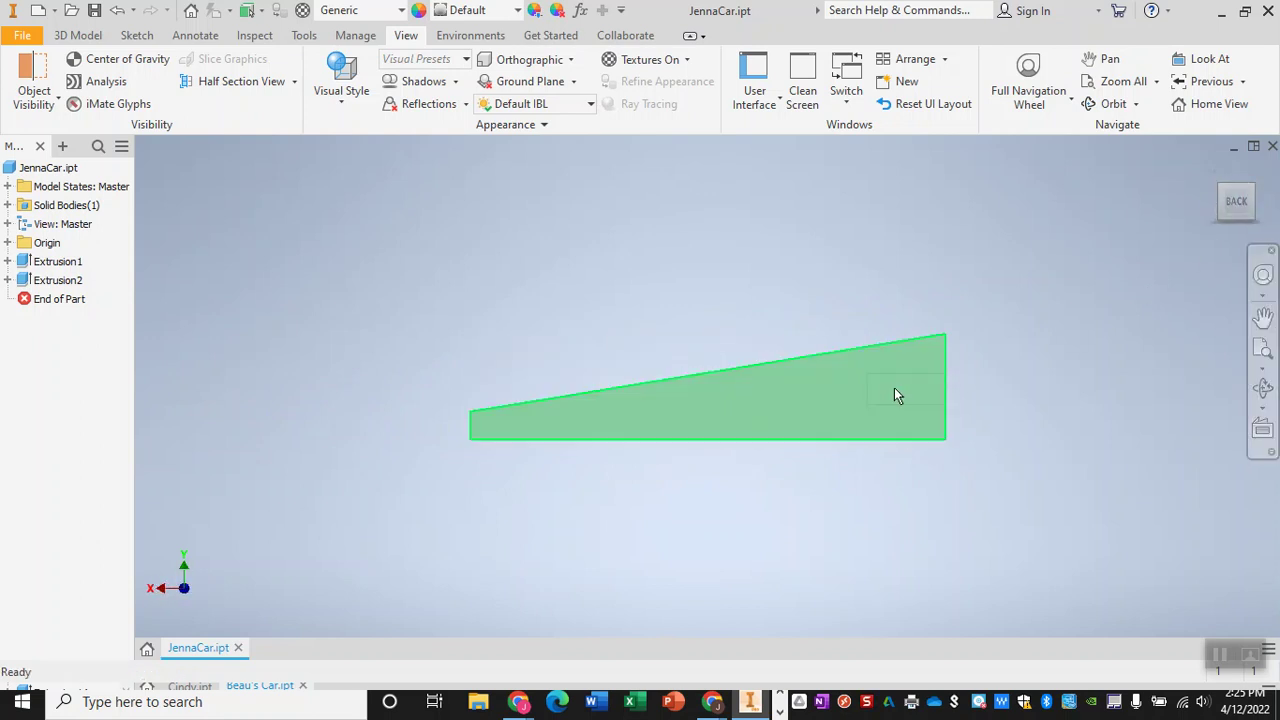
scroll(882, 396, up, 3)
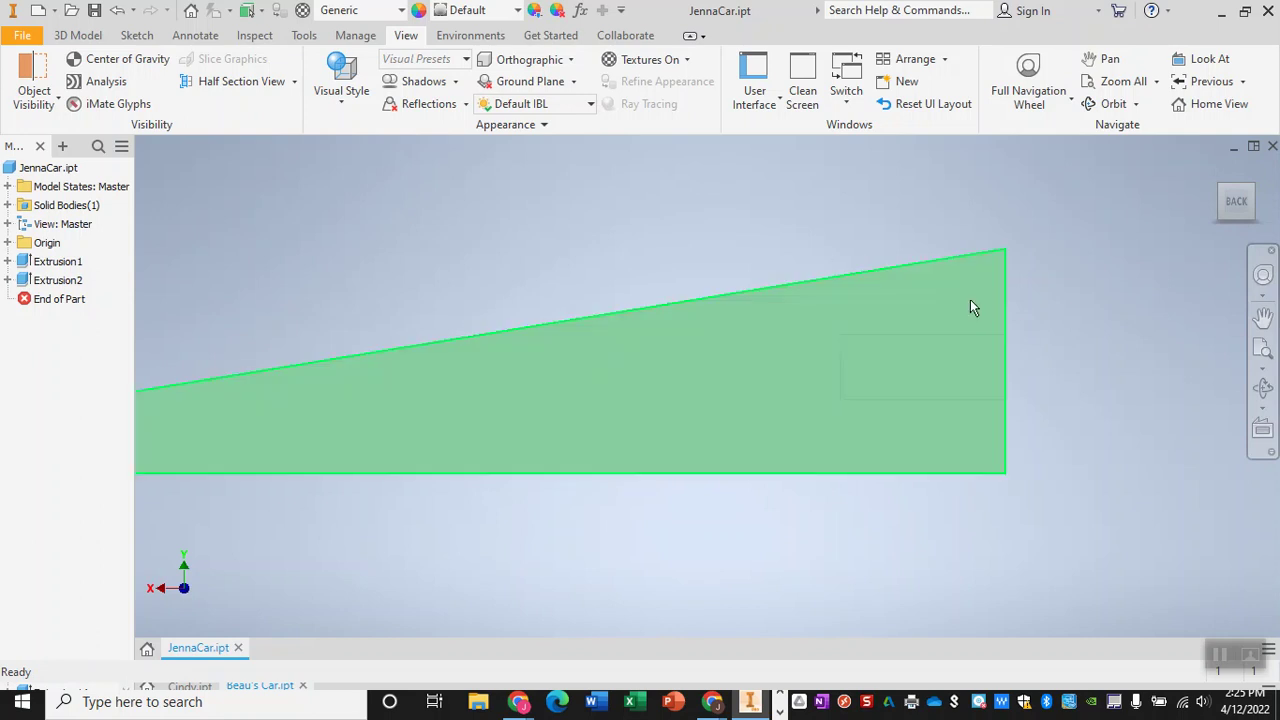
middle_drag(728, 365, 851, 320)
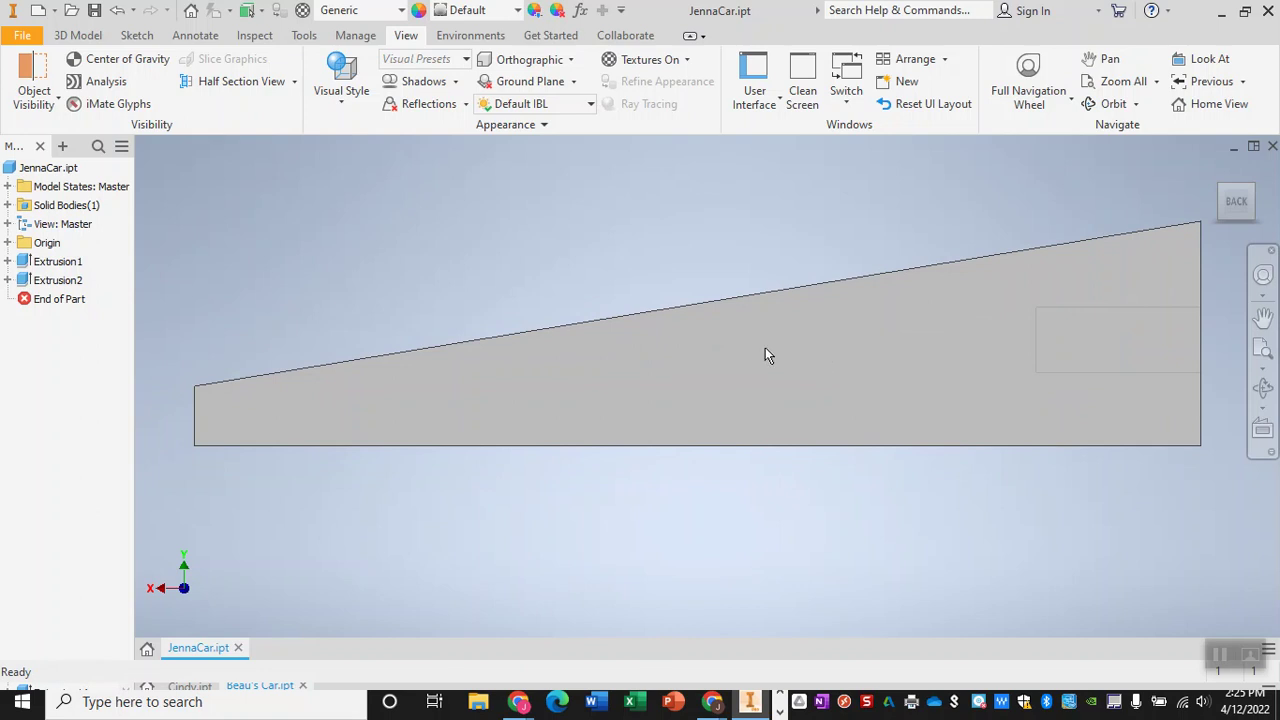
- Create a new sketch on the blank's side face
right_click(565, 398)
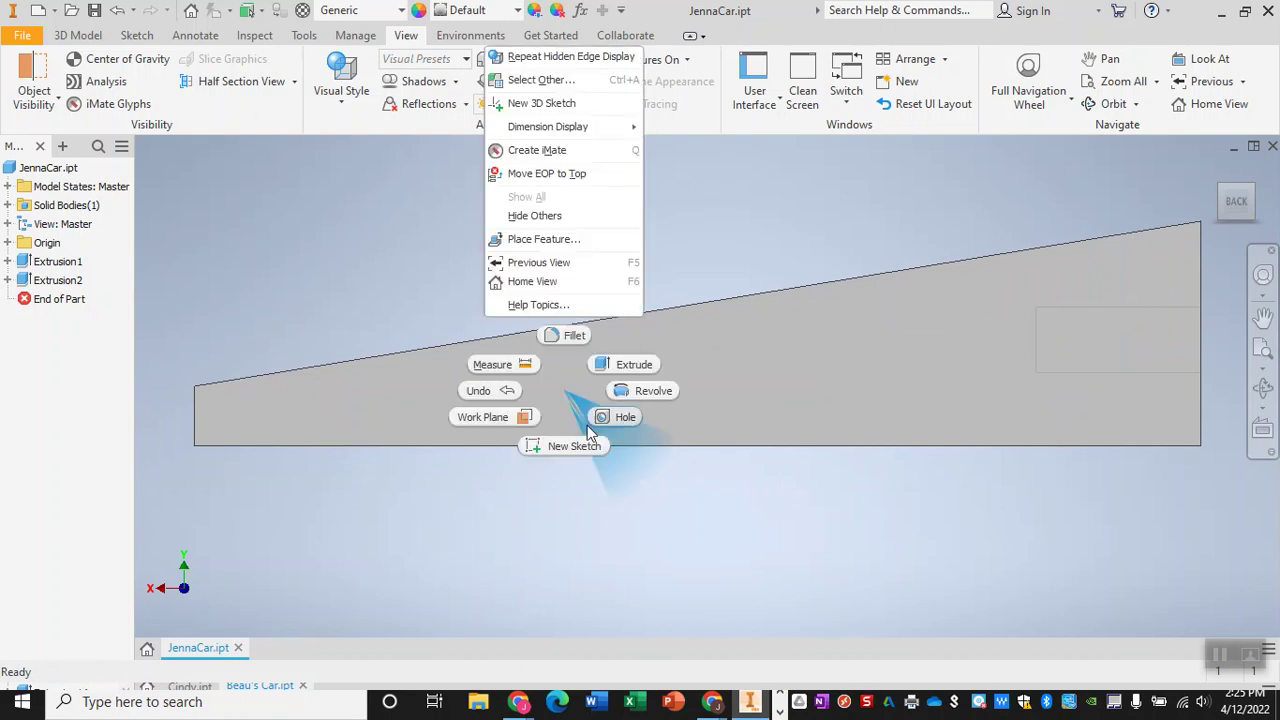
click(585, 448)
click(611, 416)
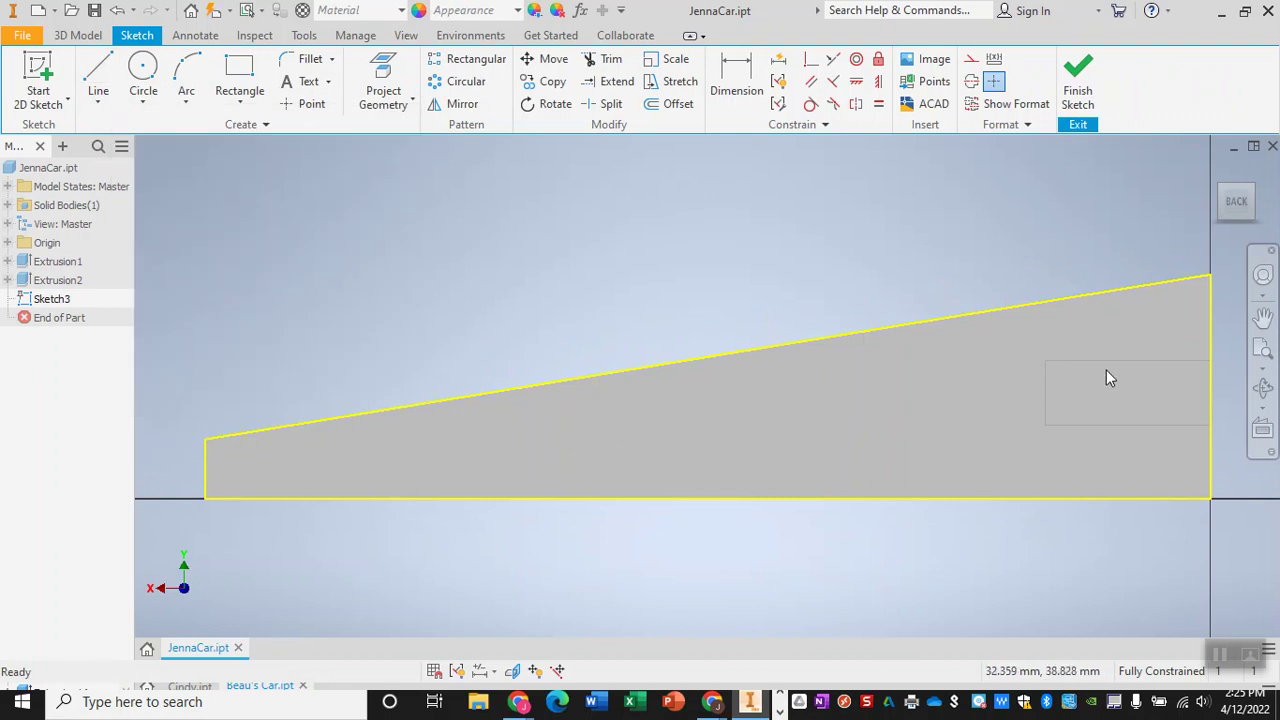
- Choose Spline Control Vertex from the Line dropdown
click(99, 106)
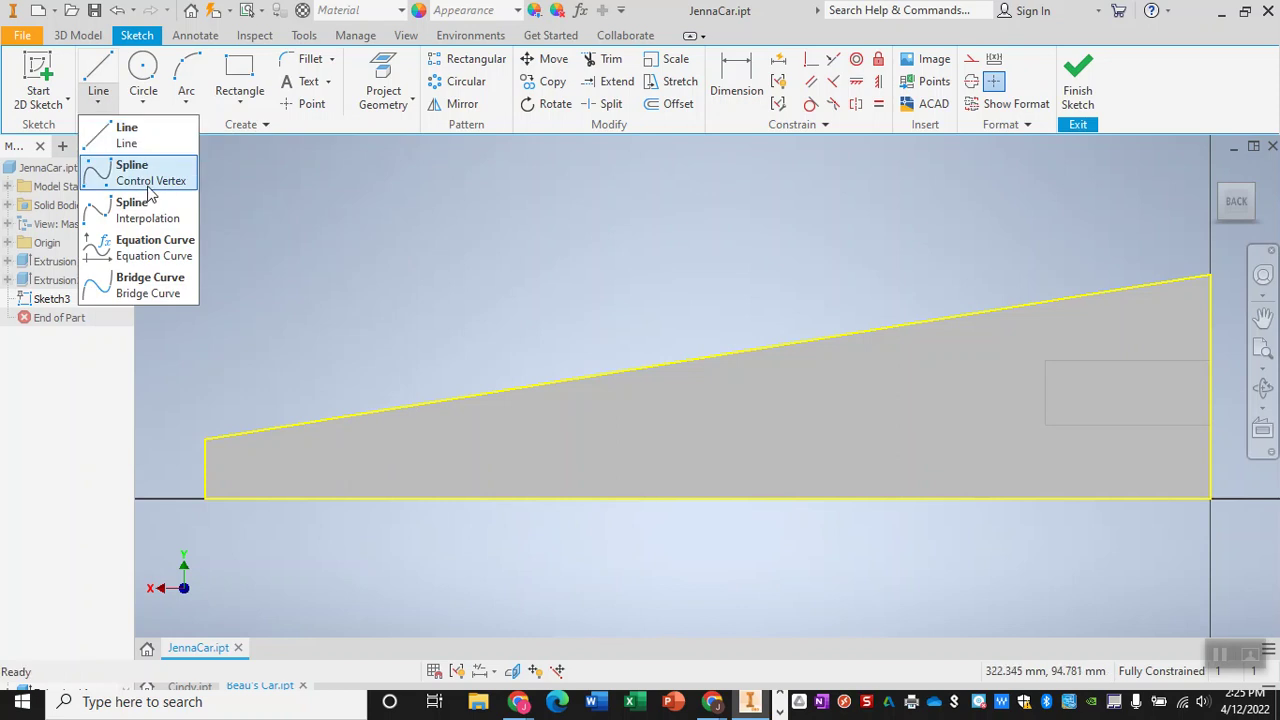
click(100, 106)
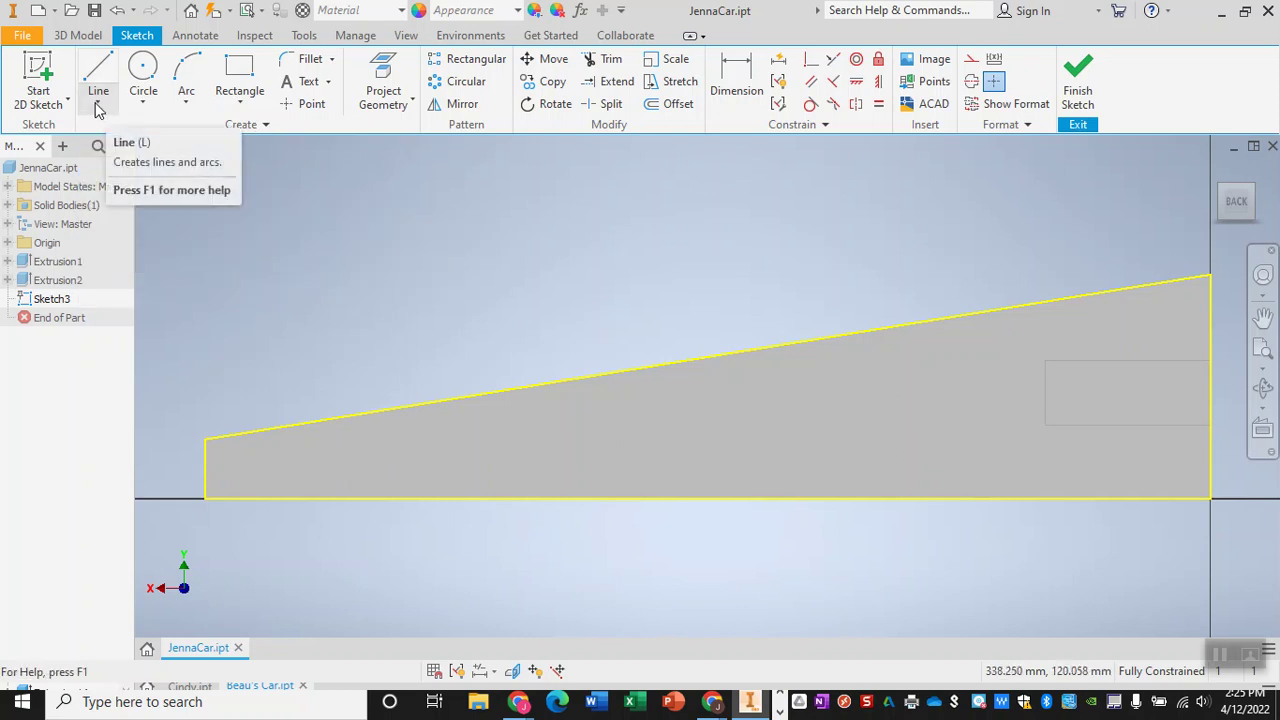
click(100, 106)
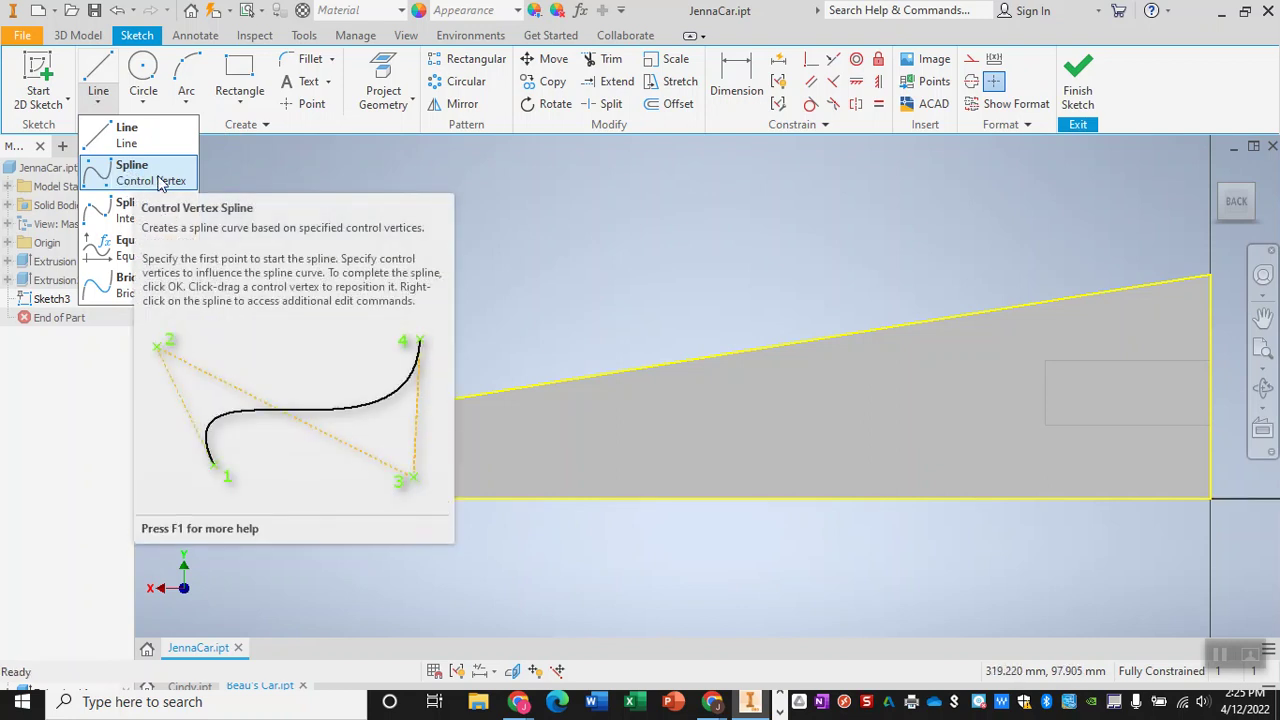
click(150, 174)
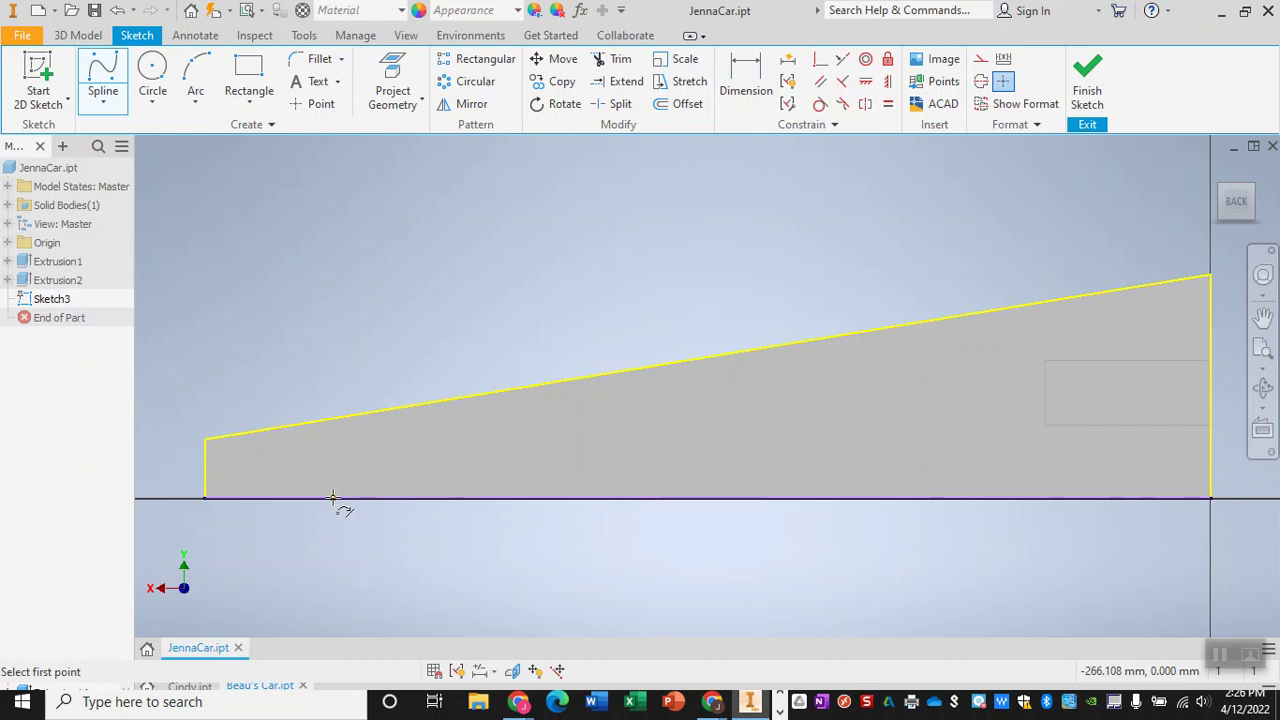
- Draw a six-point control-vertex spline from the bottom edge across the face to the right end
click(333, 497)
click(448, 415)
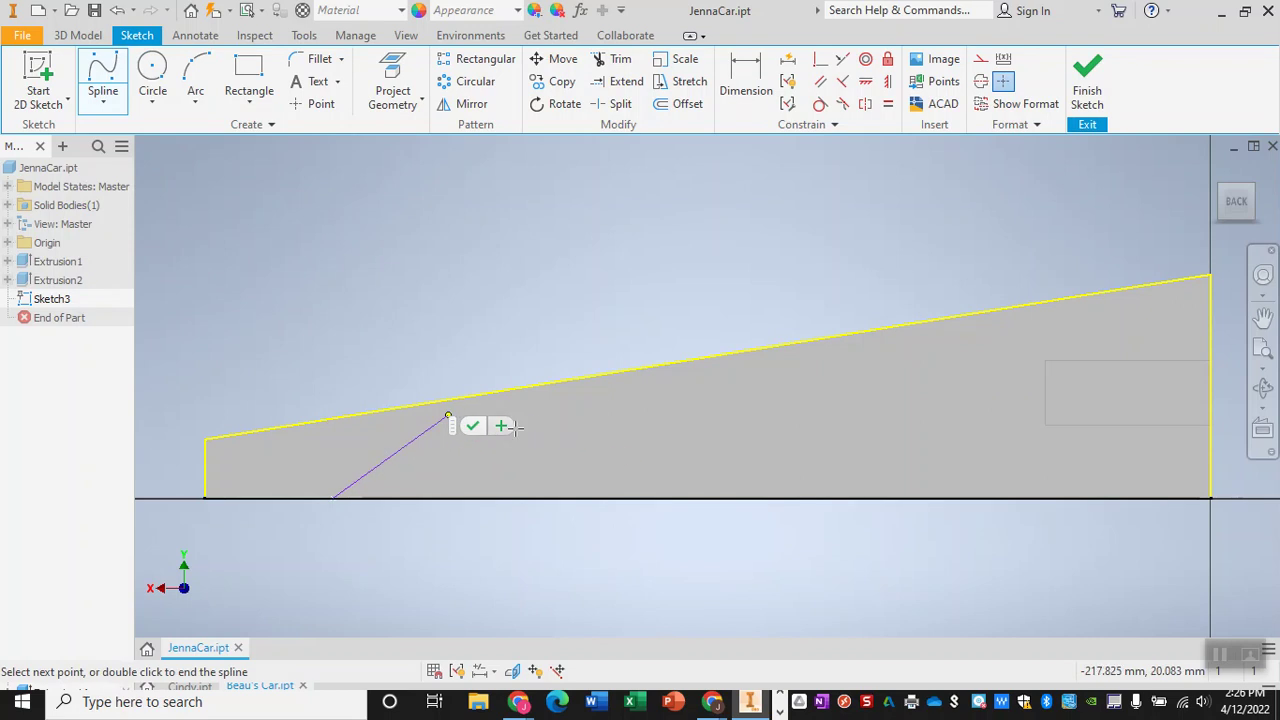
click(659, 456)
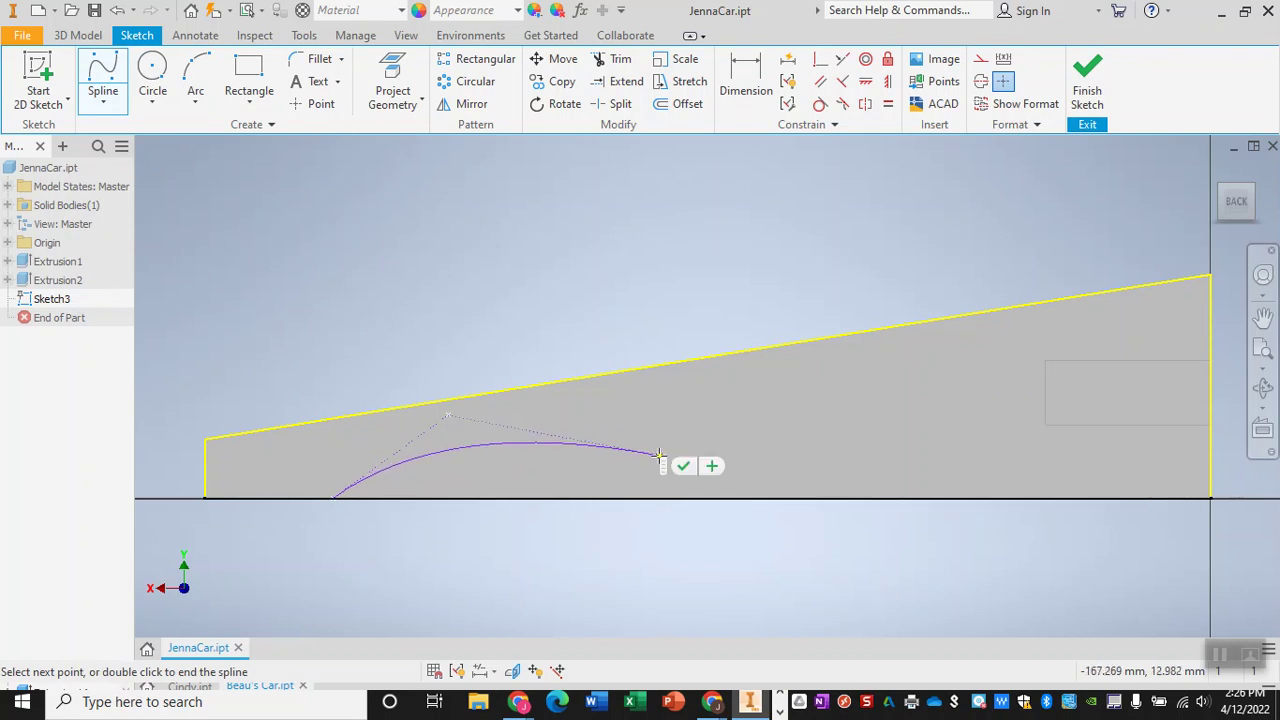
click(897, 356)
click(1060, 315)
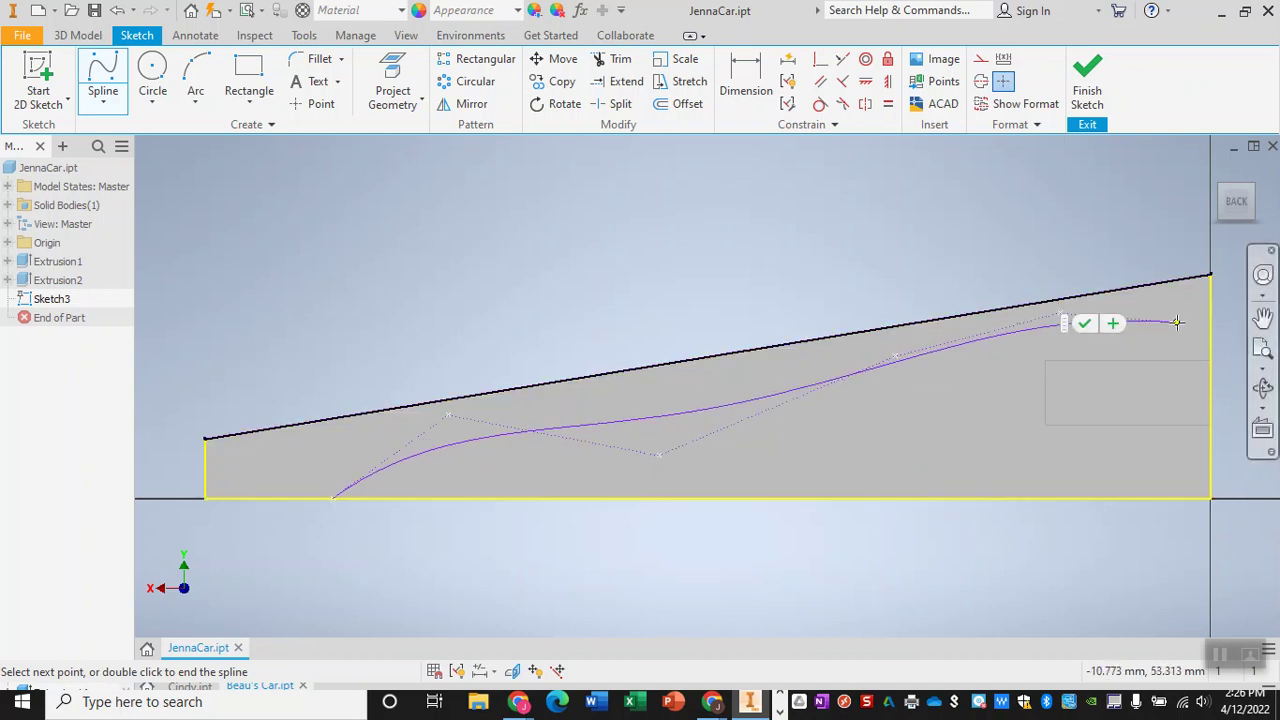
click(1210, 330)
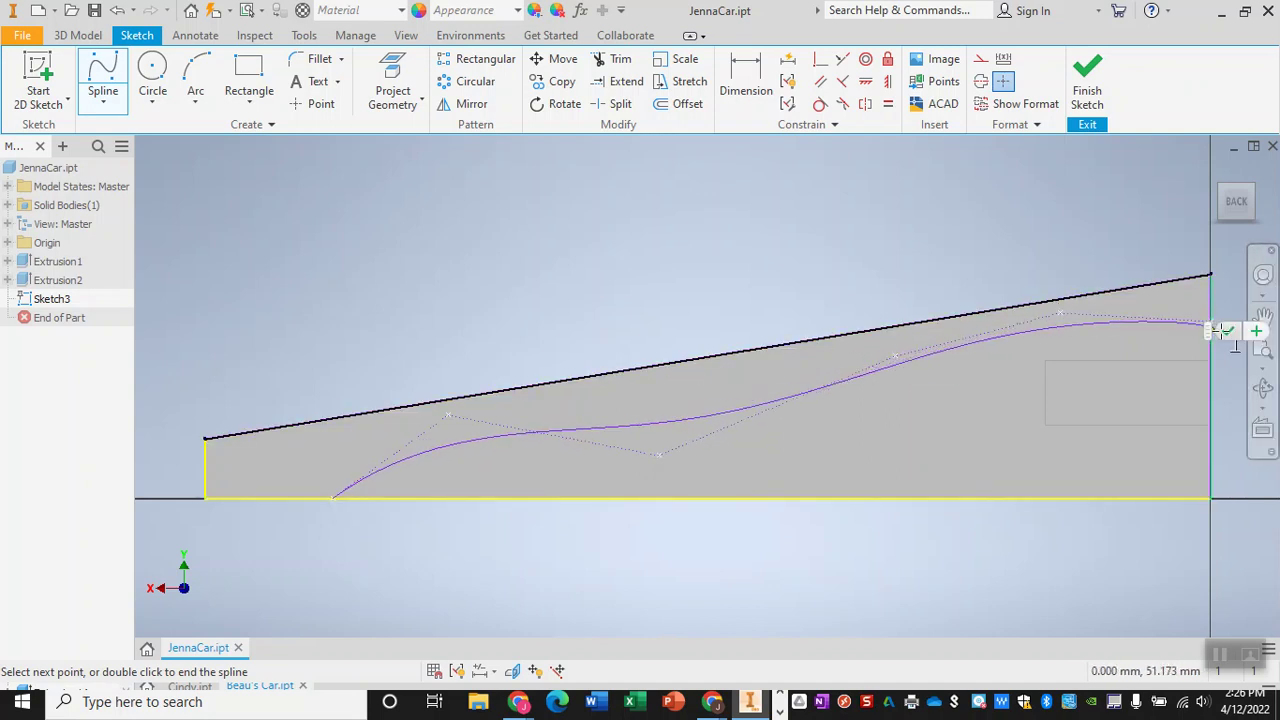
click(1228, 331)
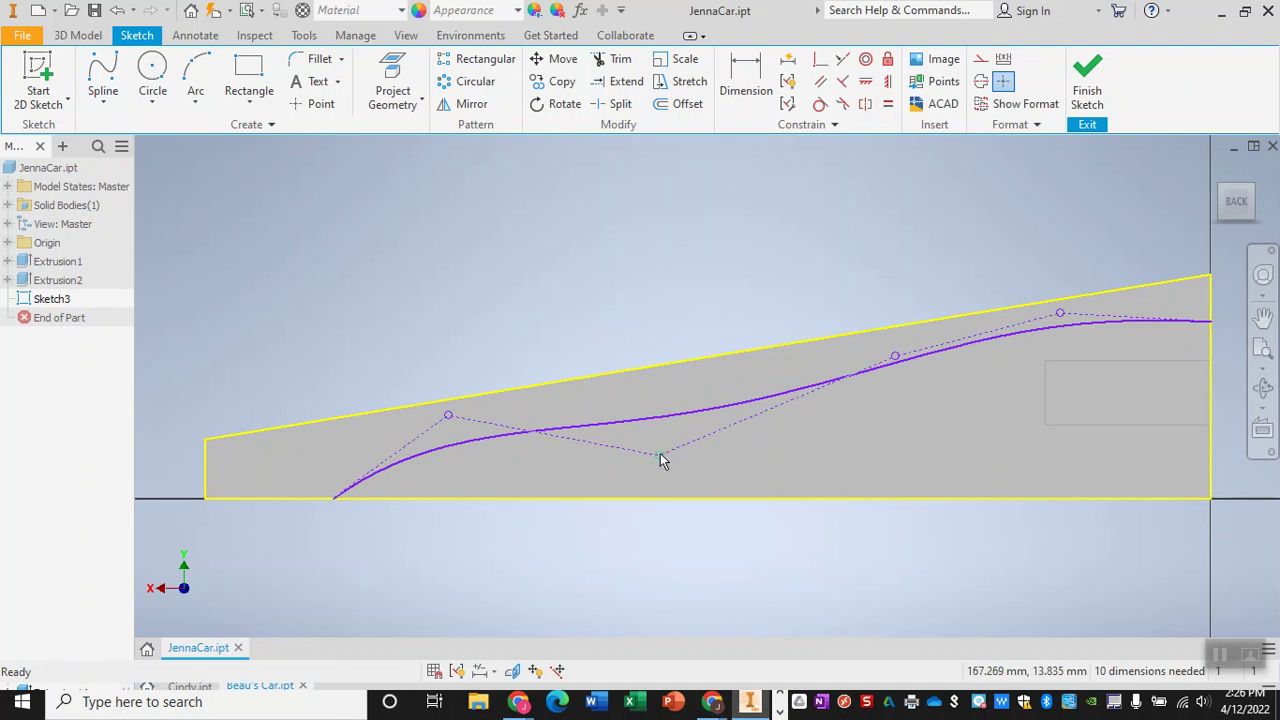
mouse_move(662, 460)
- Drag the spline's vertices: the lower one down, the upper-left and upper-right up, the right end outward
drag(662, 466, 645, 526)
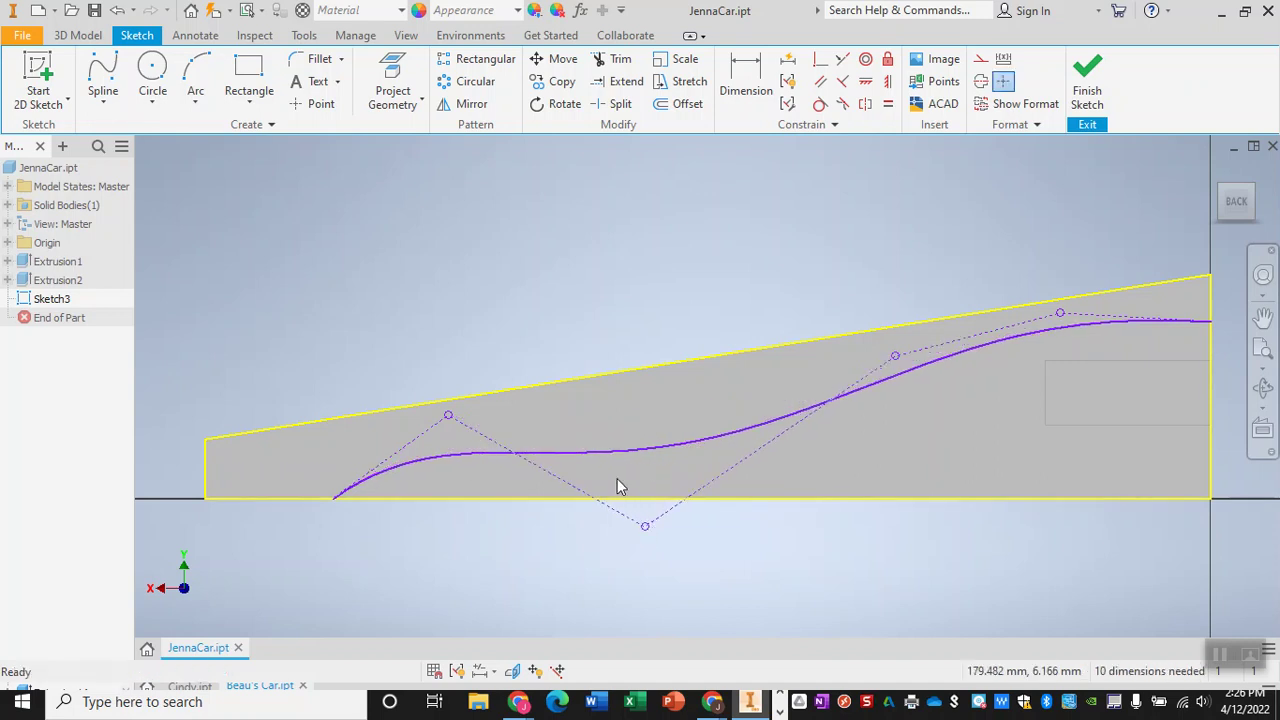
drag(447, 415, 436, 363)
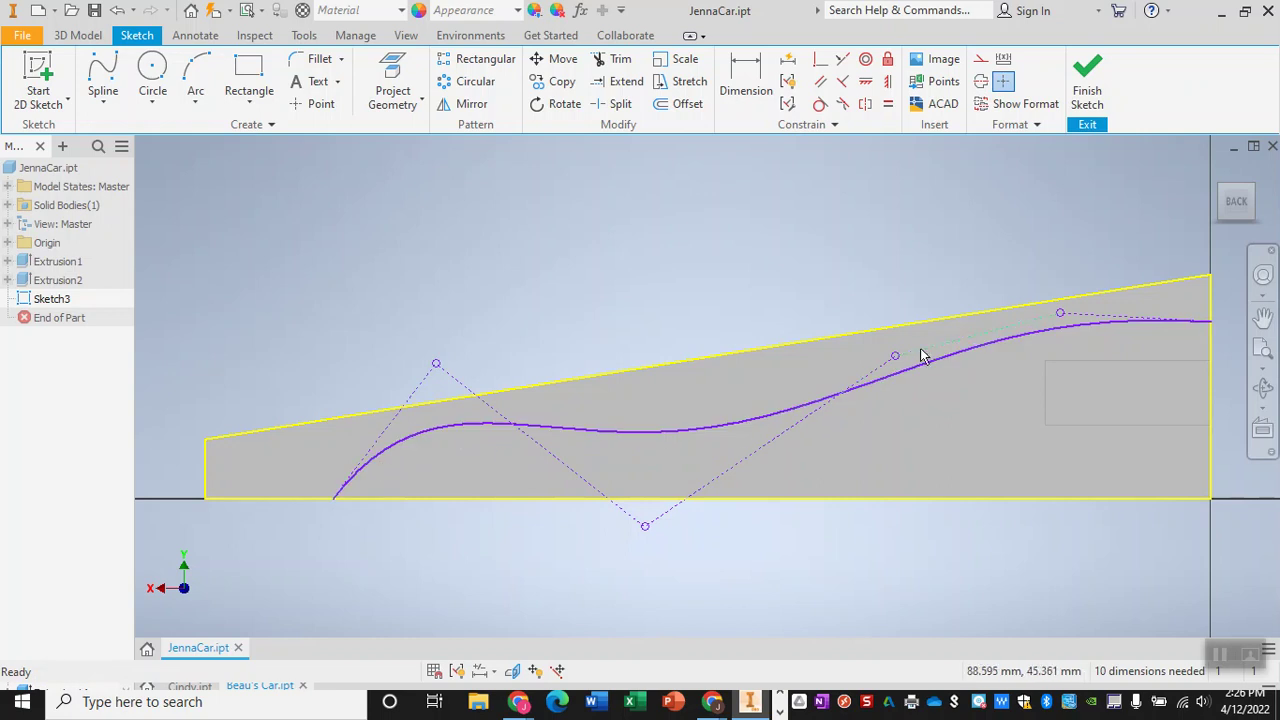
drag(896, 360, 887, 317)
drag(1062, 307, 1084, 307)
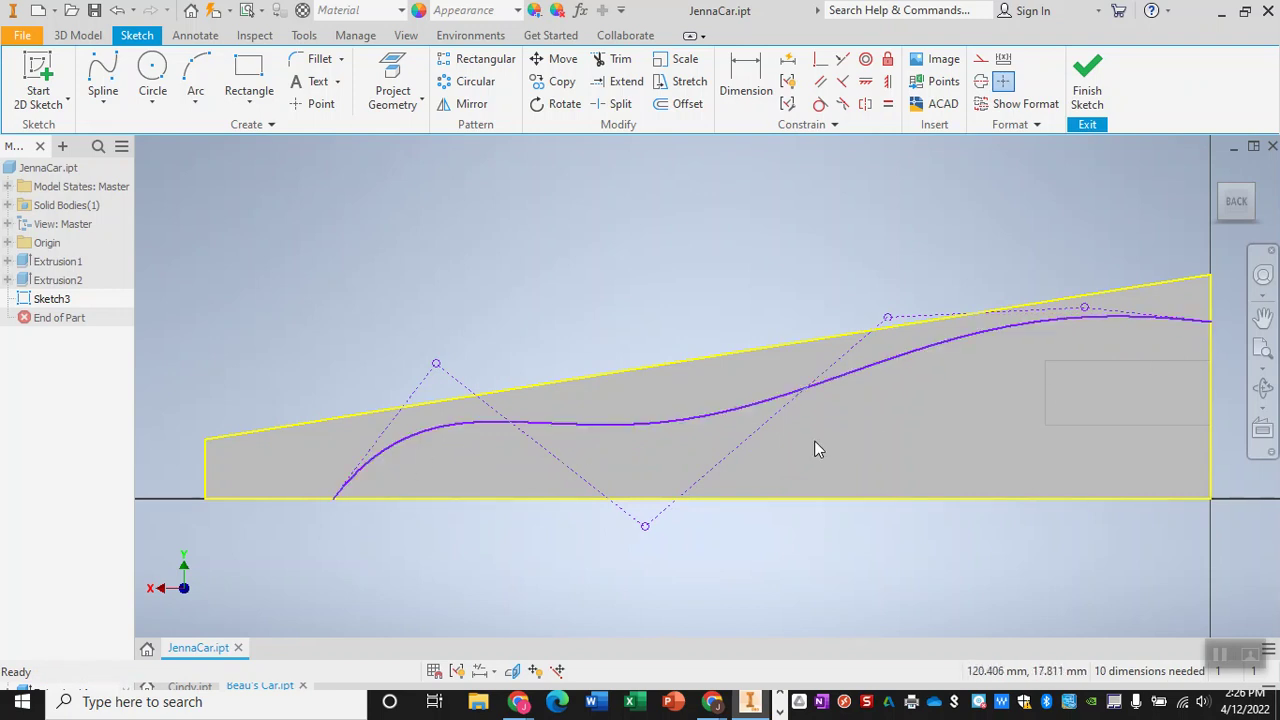
scroll(617, 274, up, 3)
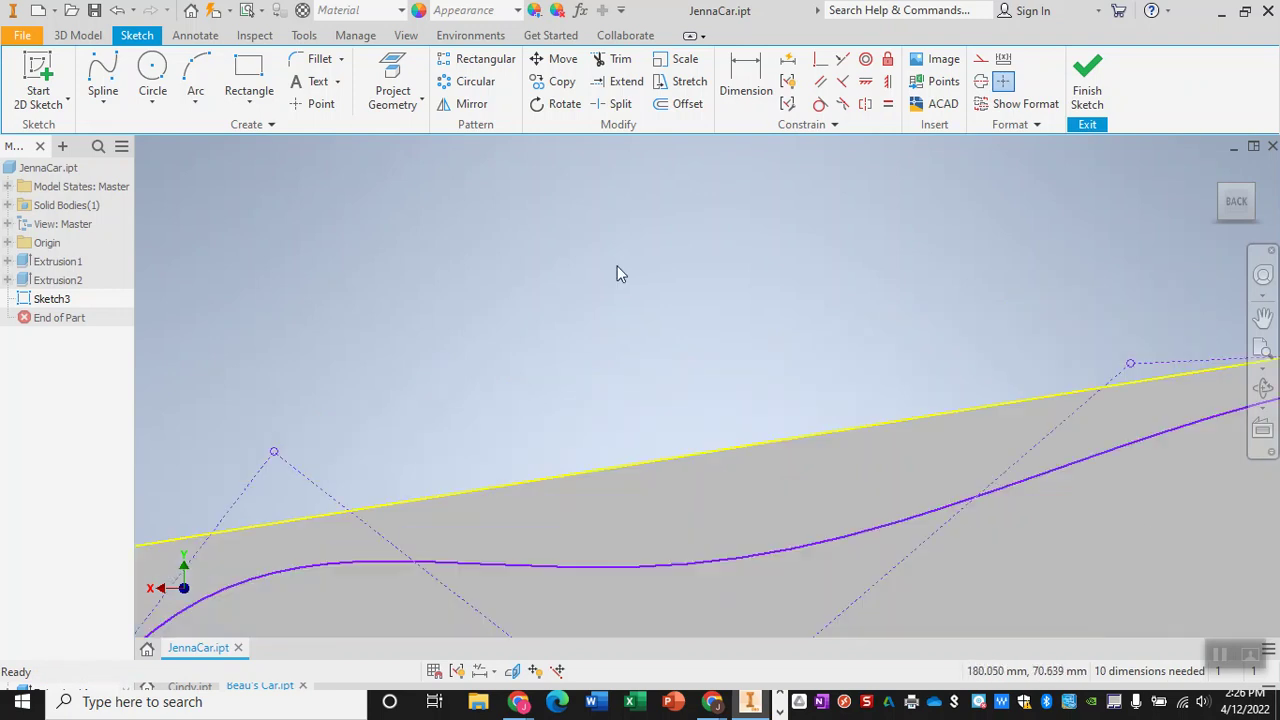
scroll(617, 277, down, 2)
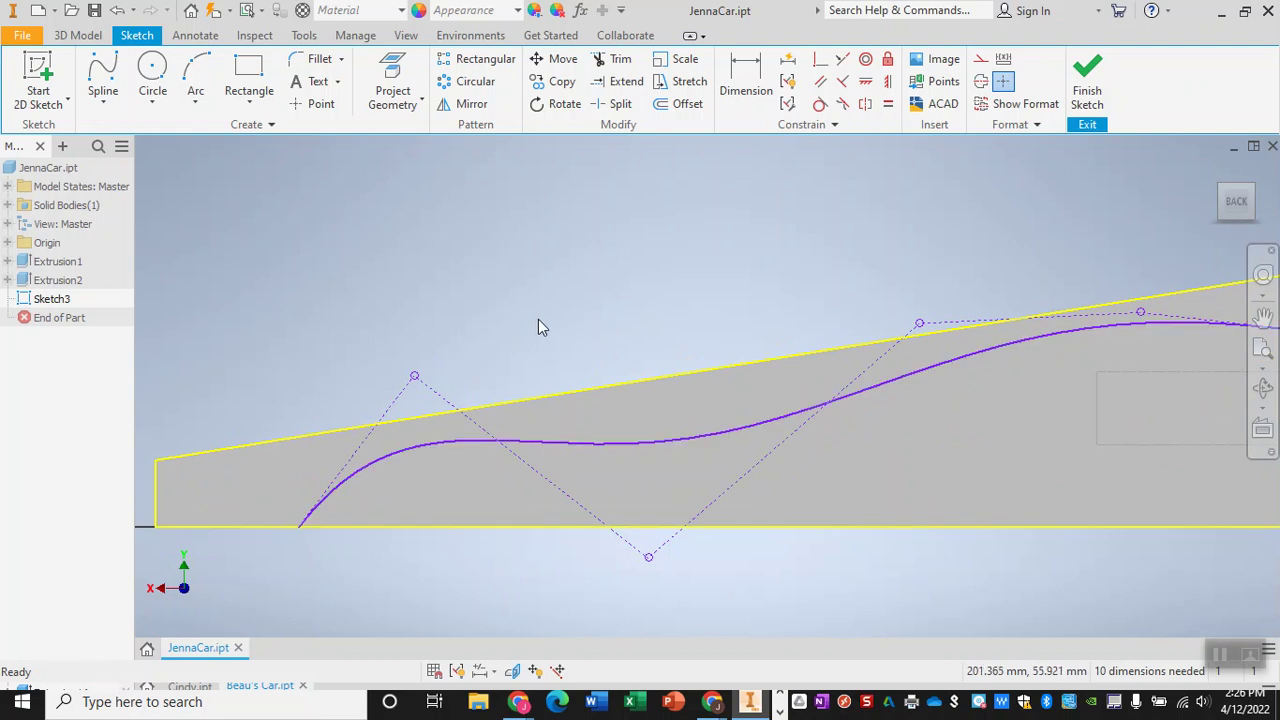
scroll(538, 318, up, 3)
scroll(538, 318, down, 2)
- Enclose the region above the spline with straight lines and finish Sketch3
click(103, 105)
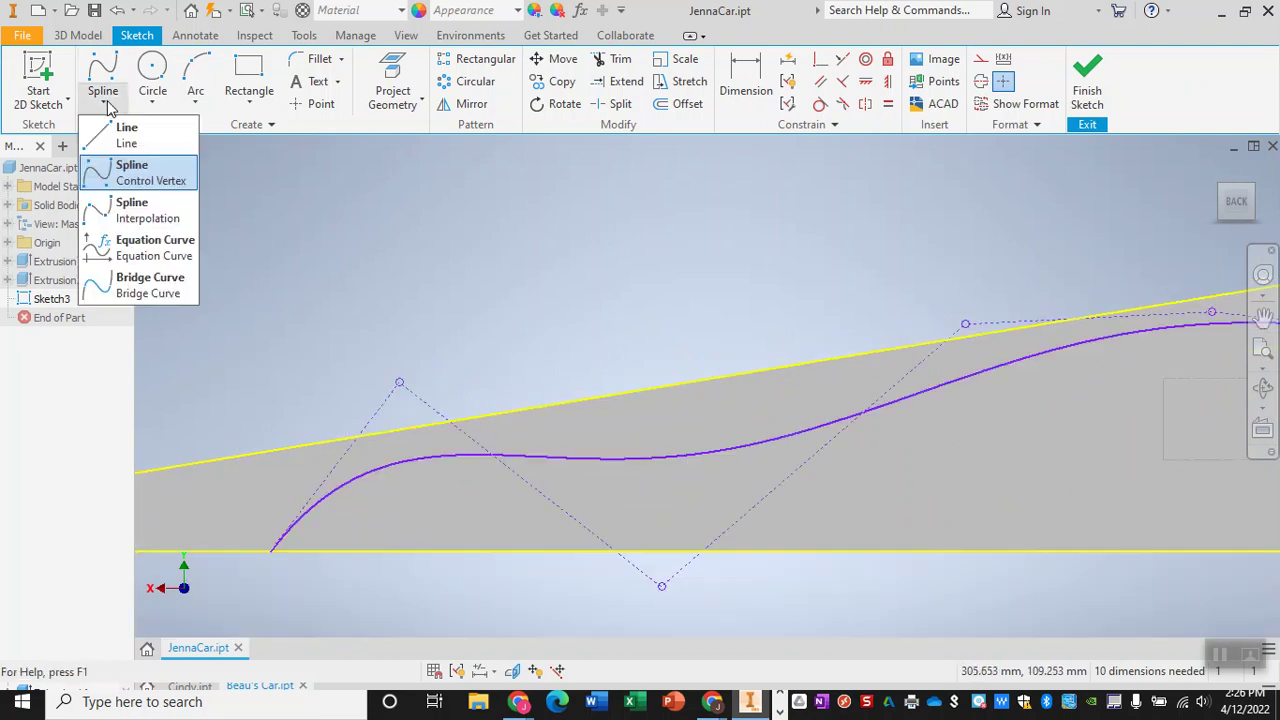
click(128, 124)
scroll(343, 298, down, 2)
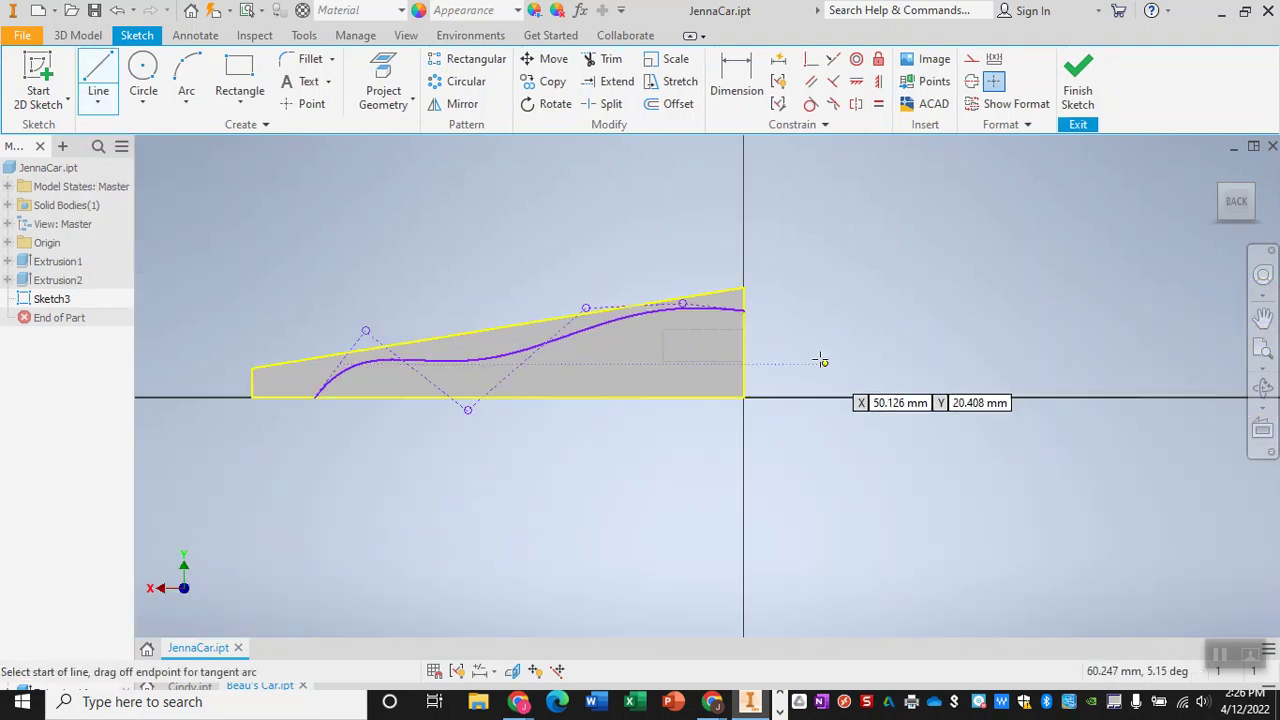
click(744, 311)
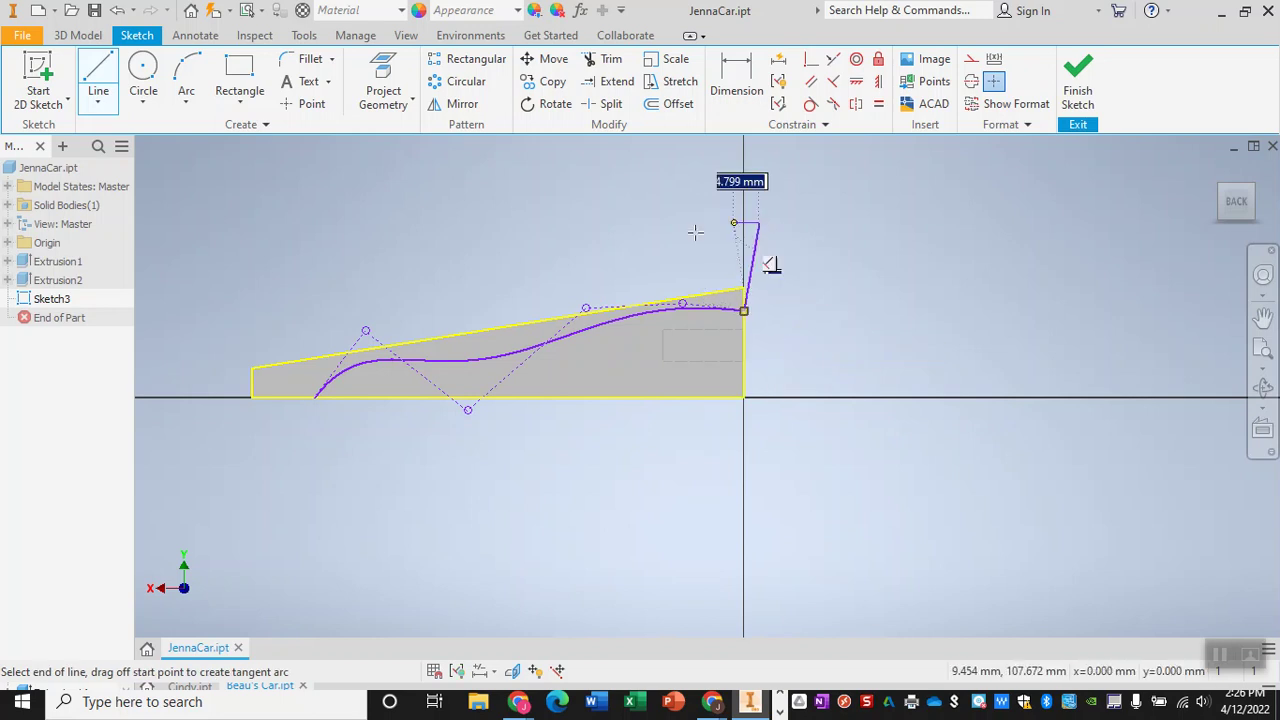
click(759, 224)
click(202, 327)
click(228, 463)
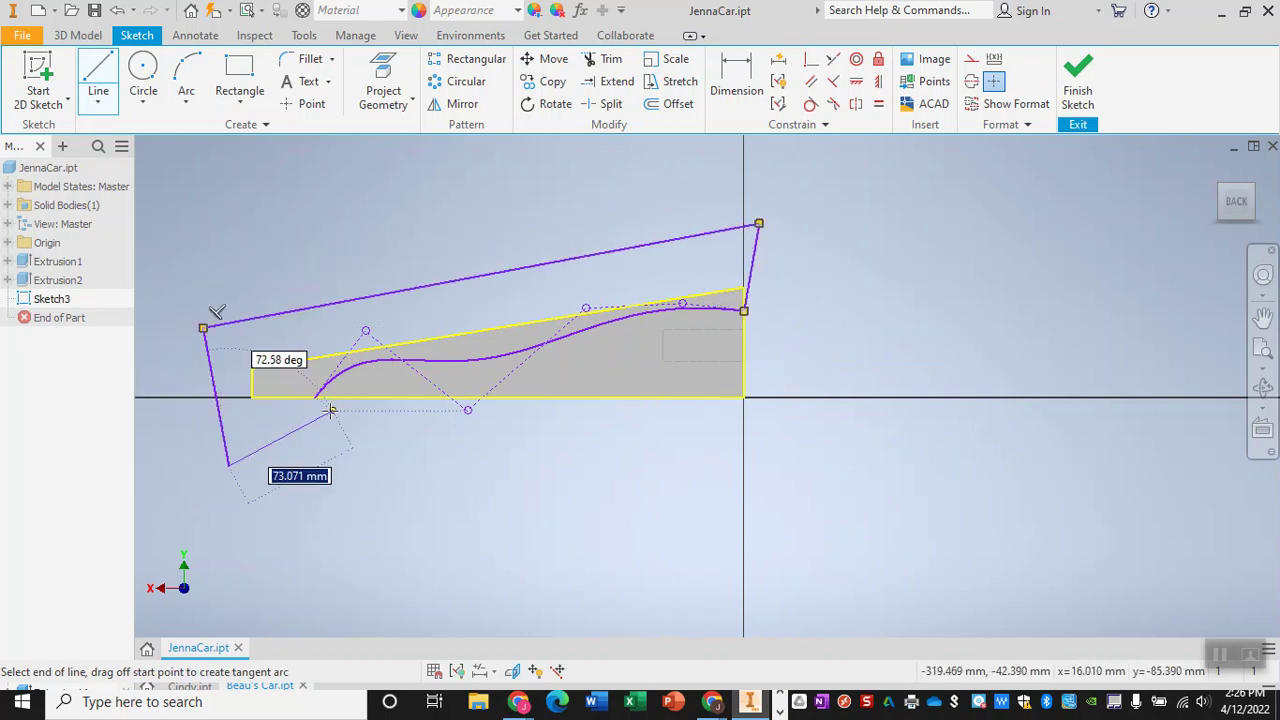
scroll(313, 397, up, 3)
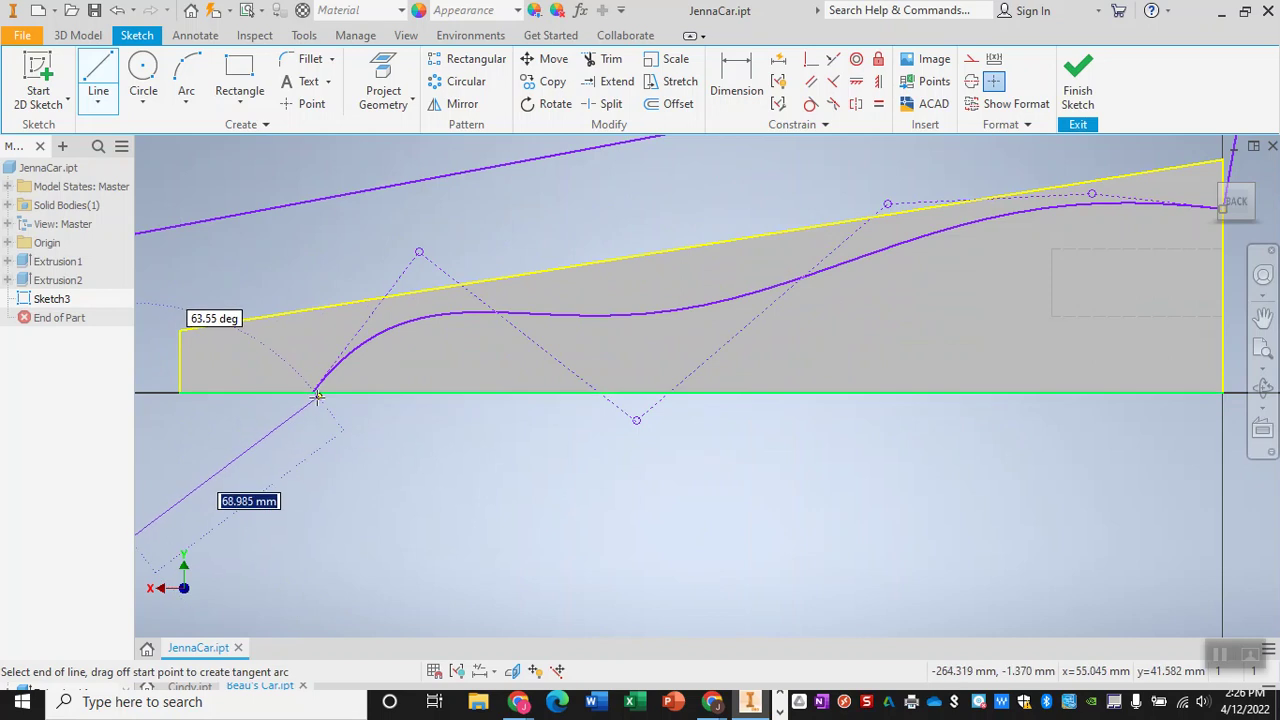
click(313, 394)
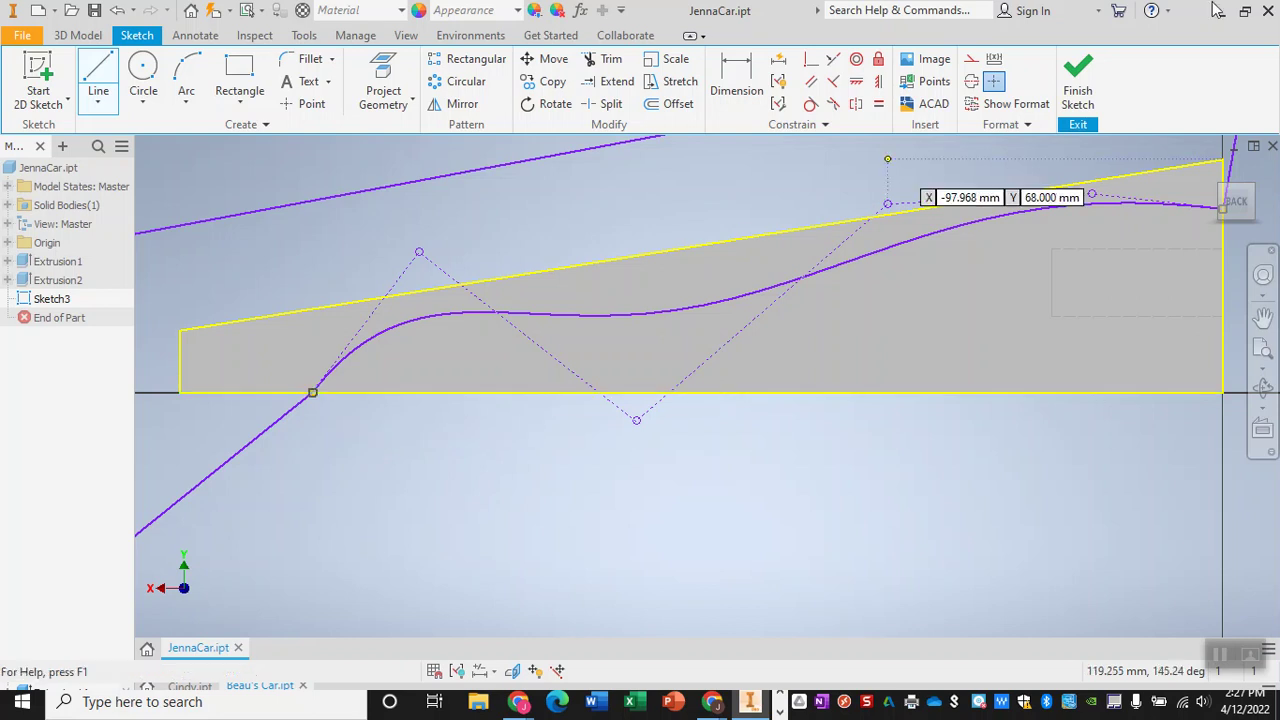
click(1078, 80)
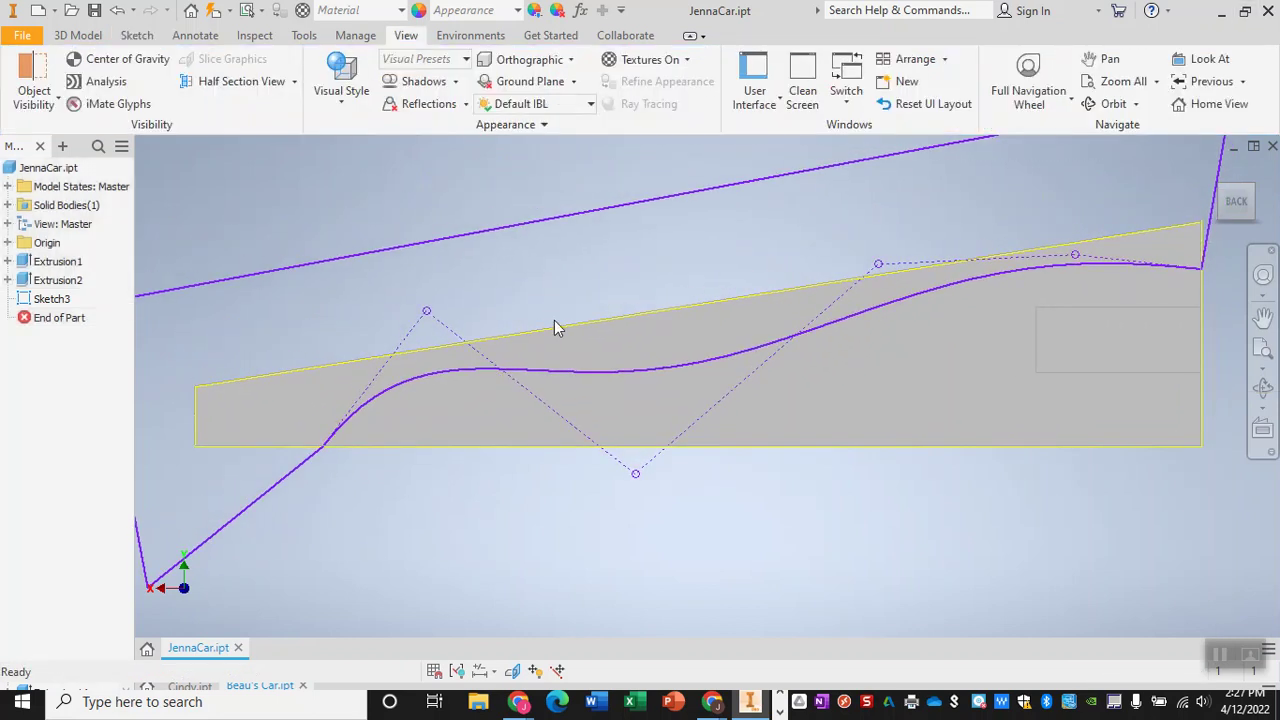
- Cut-extrude the region above the spline, then undo the cut
click(76, 37)
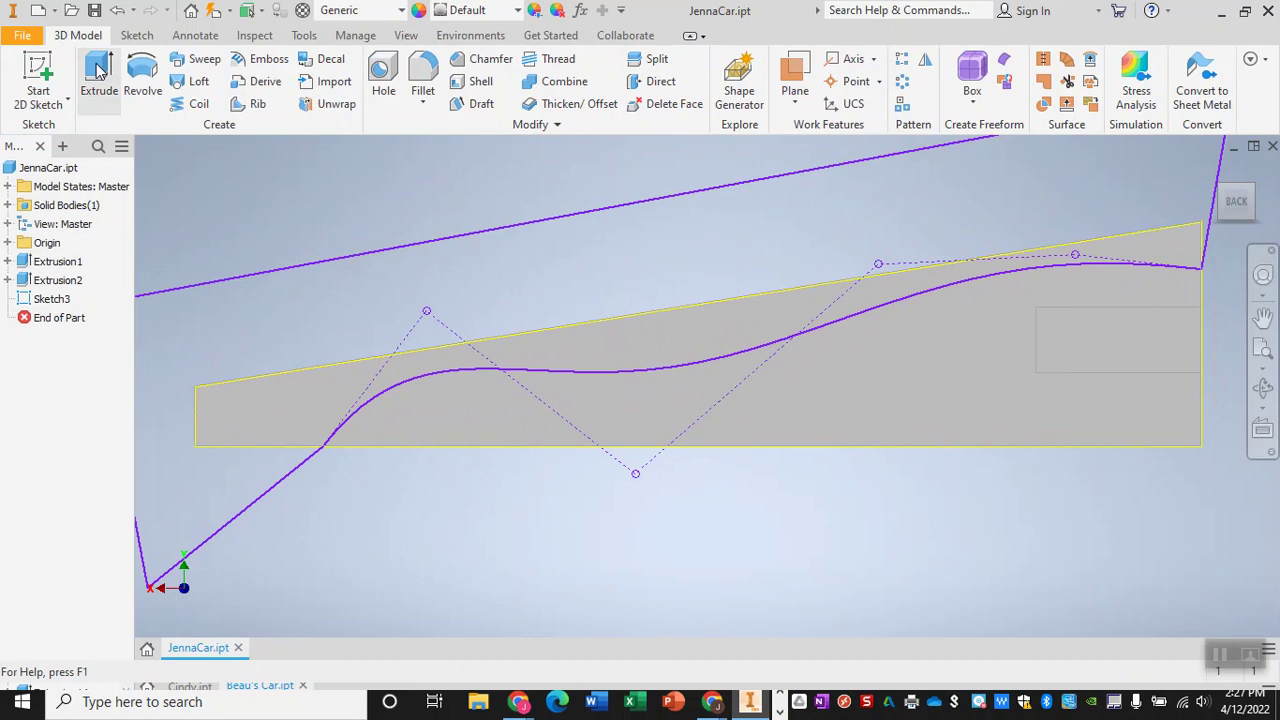
click(98, 75)
click(437, 412)
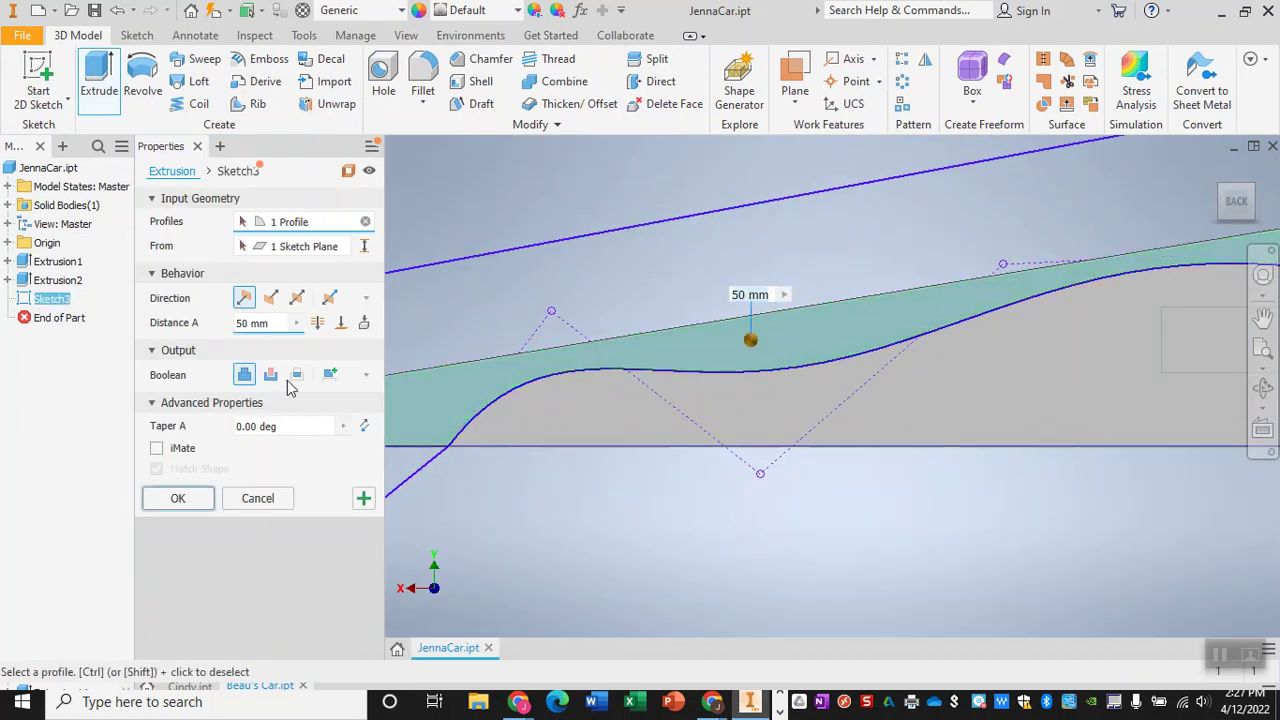
click(270, 375)
click(197, 504)
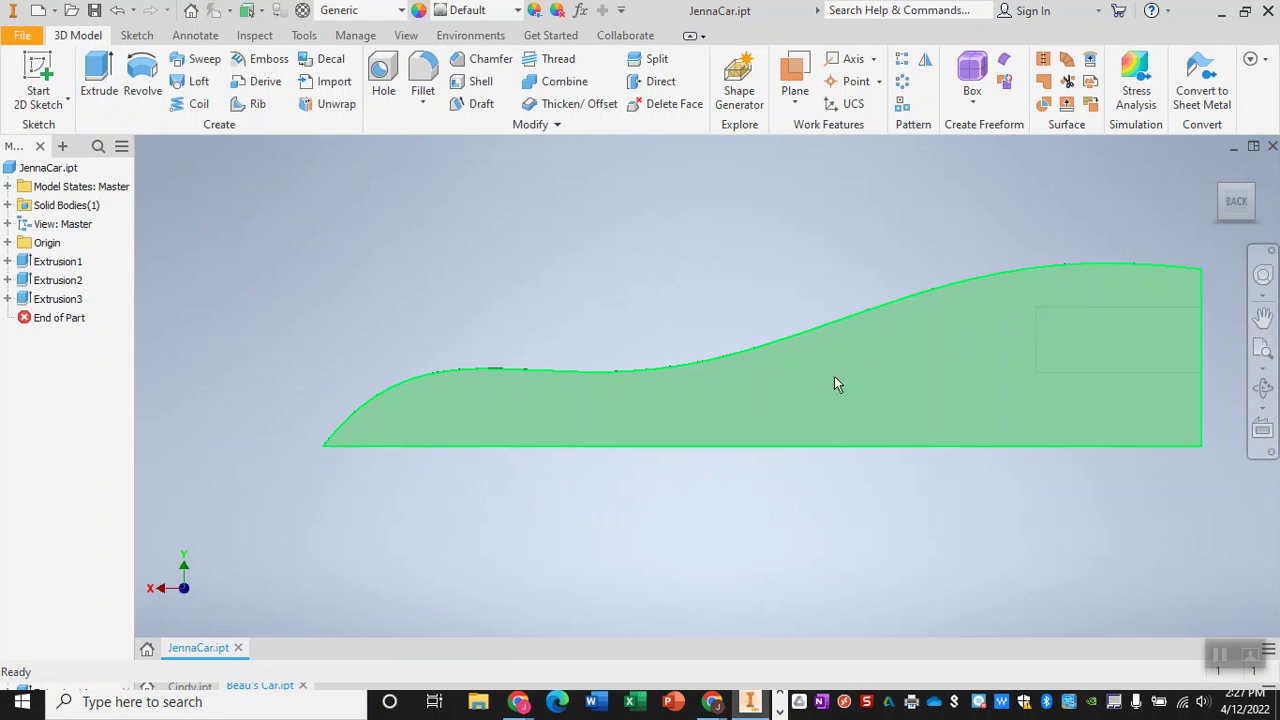
key(ctrl+z)
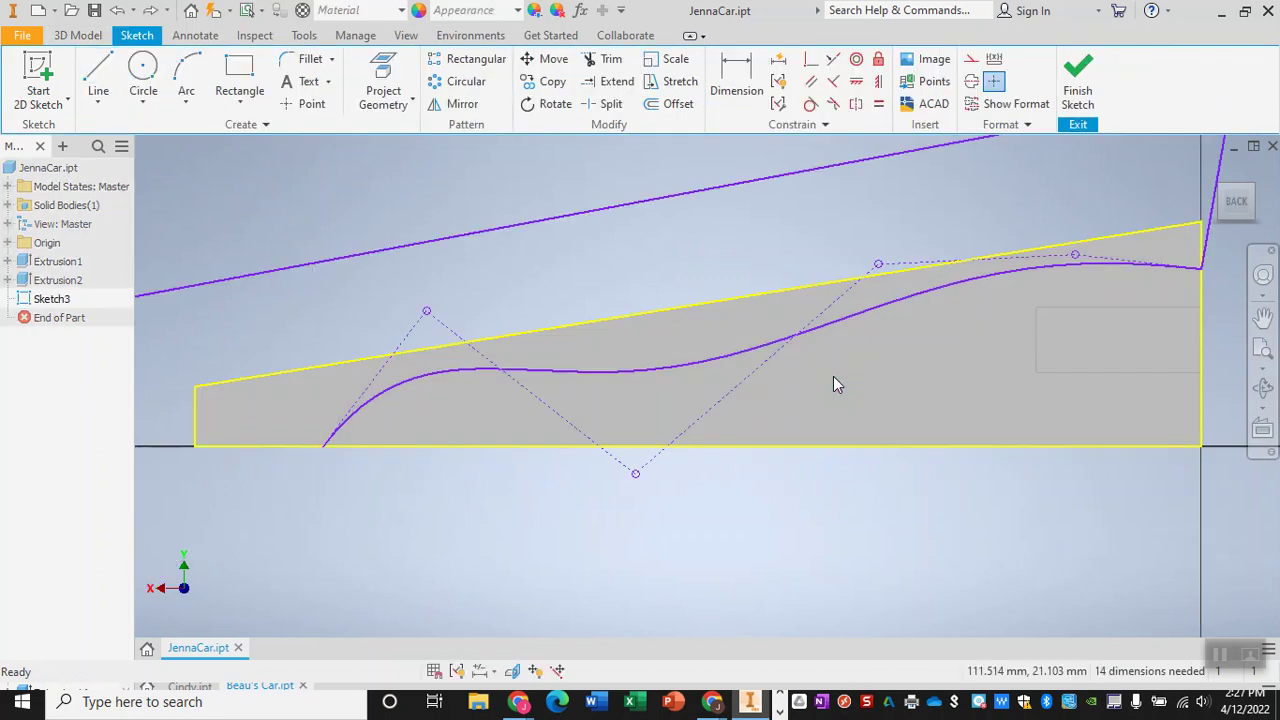
- Undo the spline and its outline lines, then begin a line at the shape's lower-right corner
key(ctrl+z)
key(ctrl+z)
key(ctrl+z)
key(ctrl+z)
key(ctrl+z)
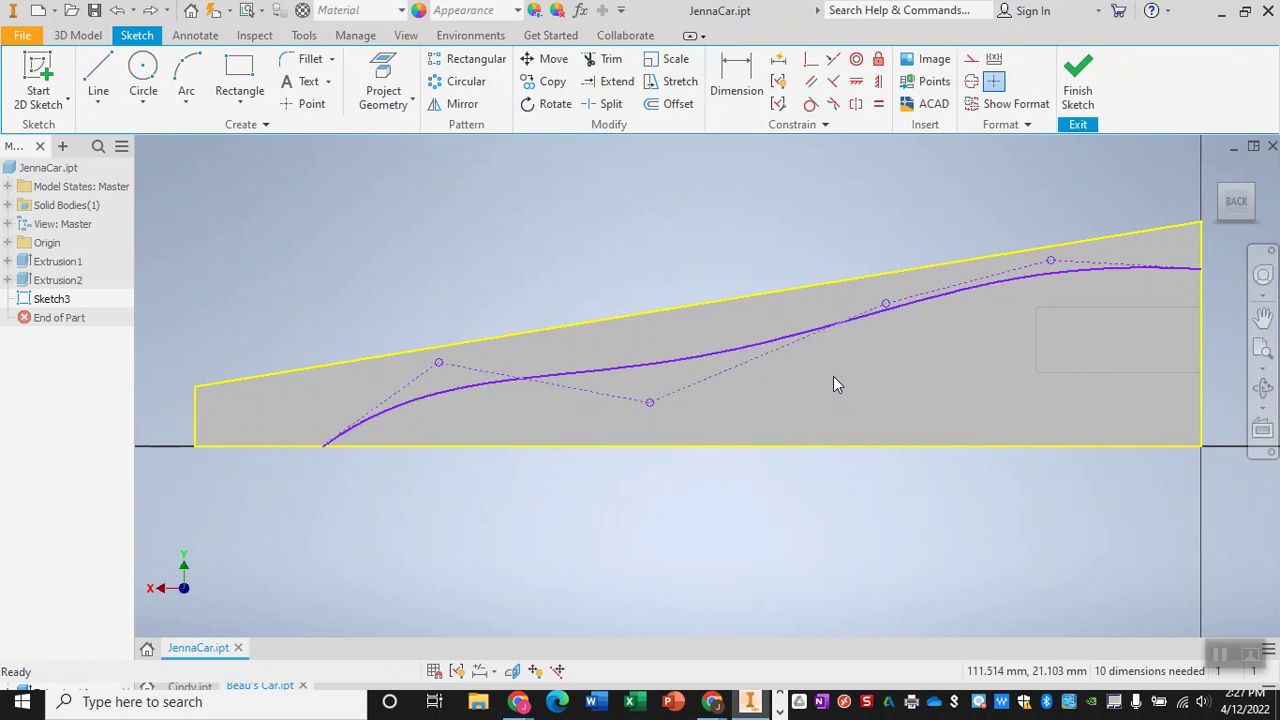
click(98, 70)
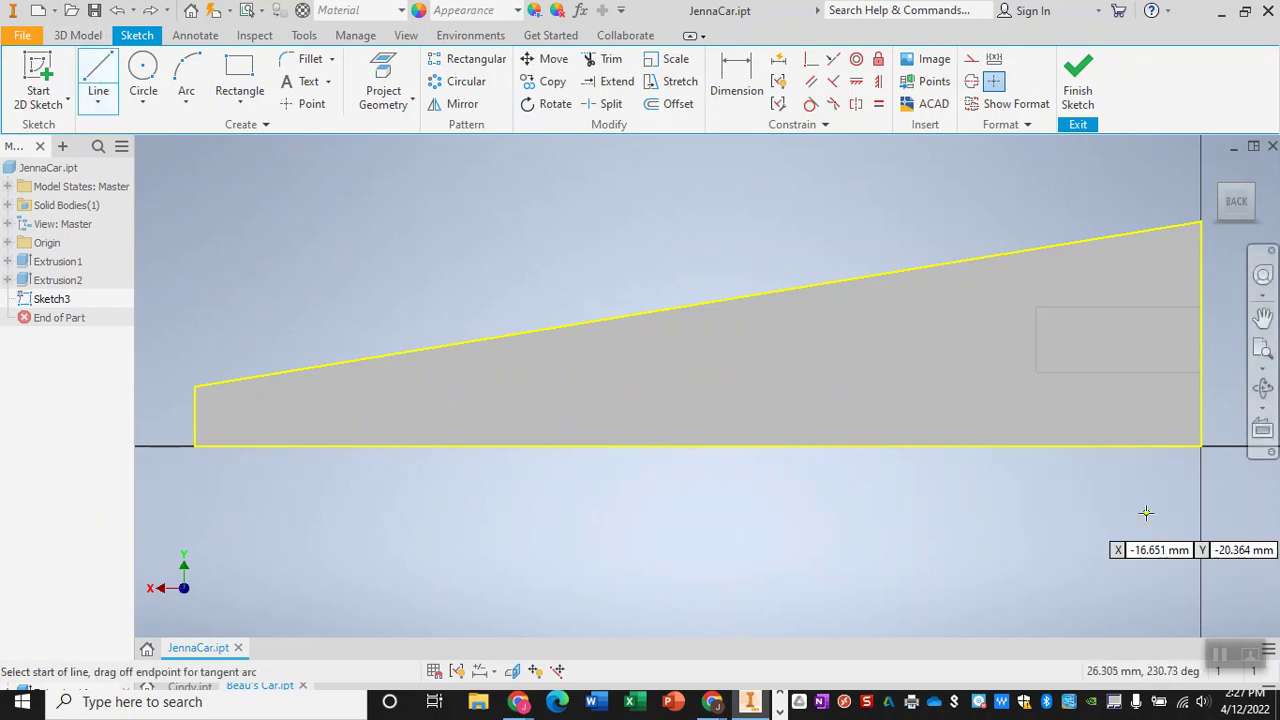
click(1201, 446)
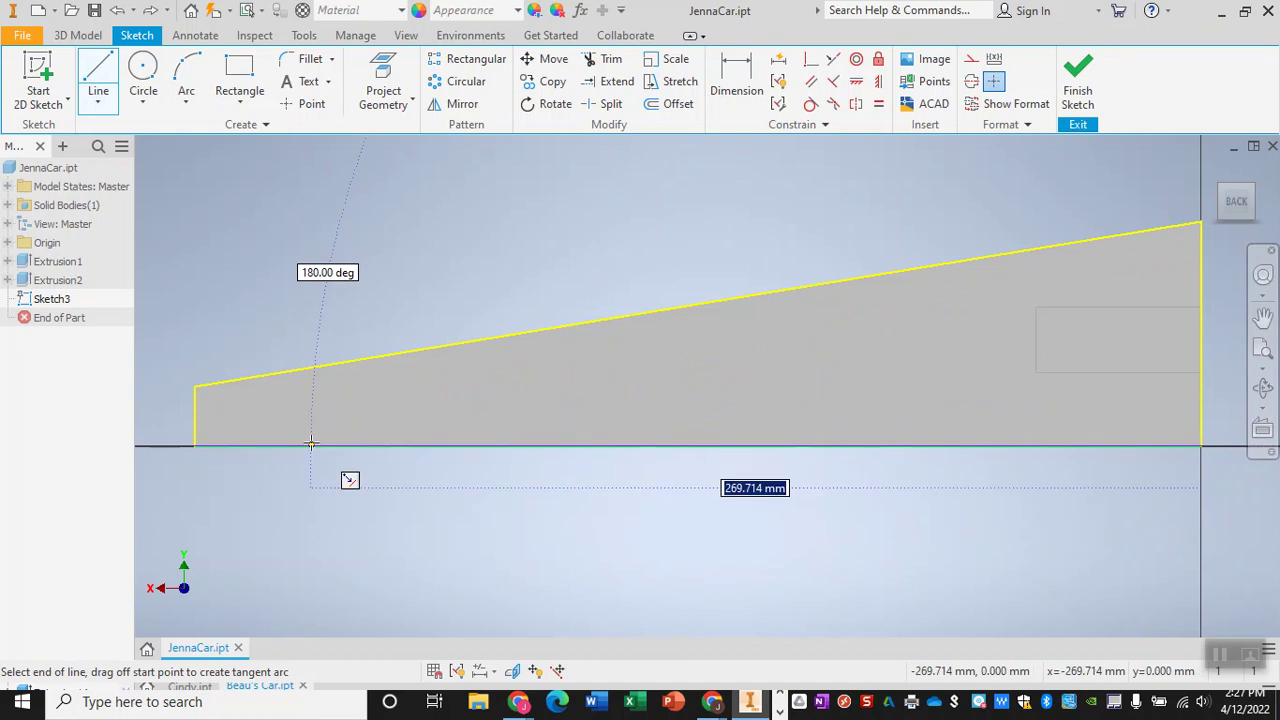
- Draw a 270 mm line along the bottom edge with a short vertical line at its left end
text(27)
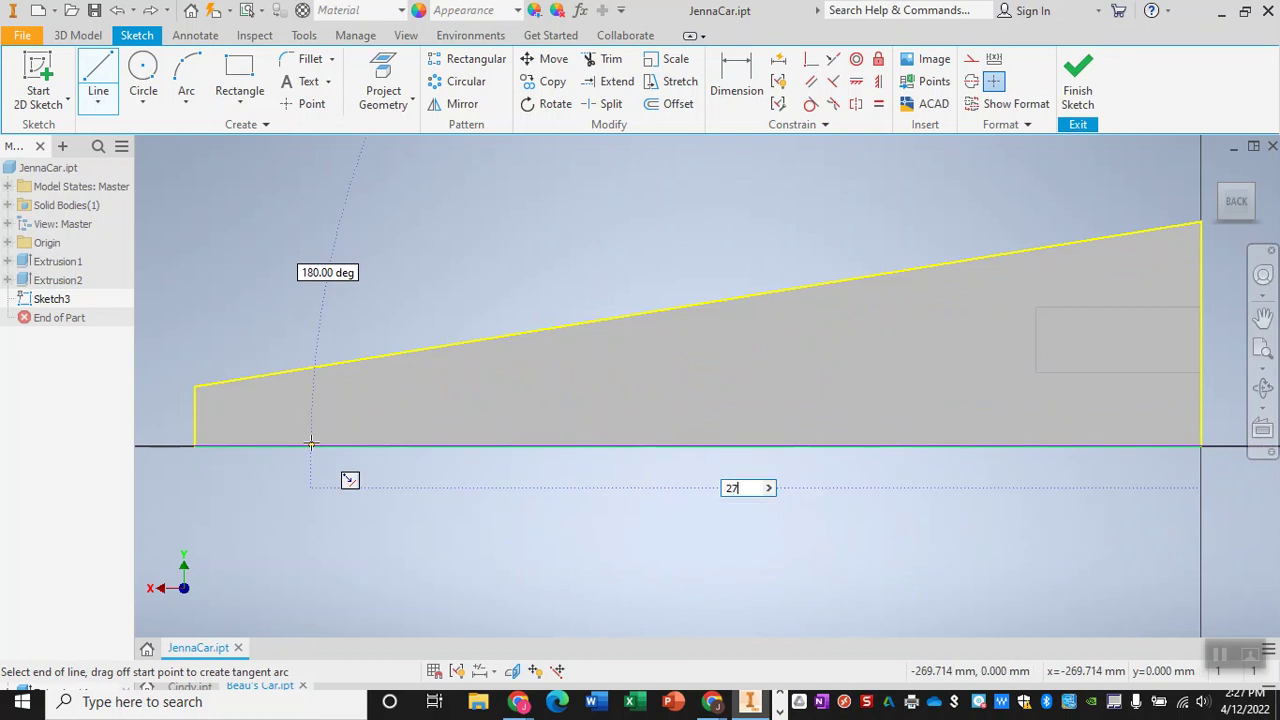
text(0)
key(Return)
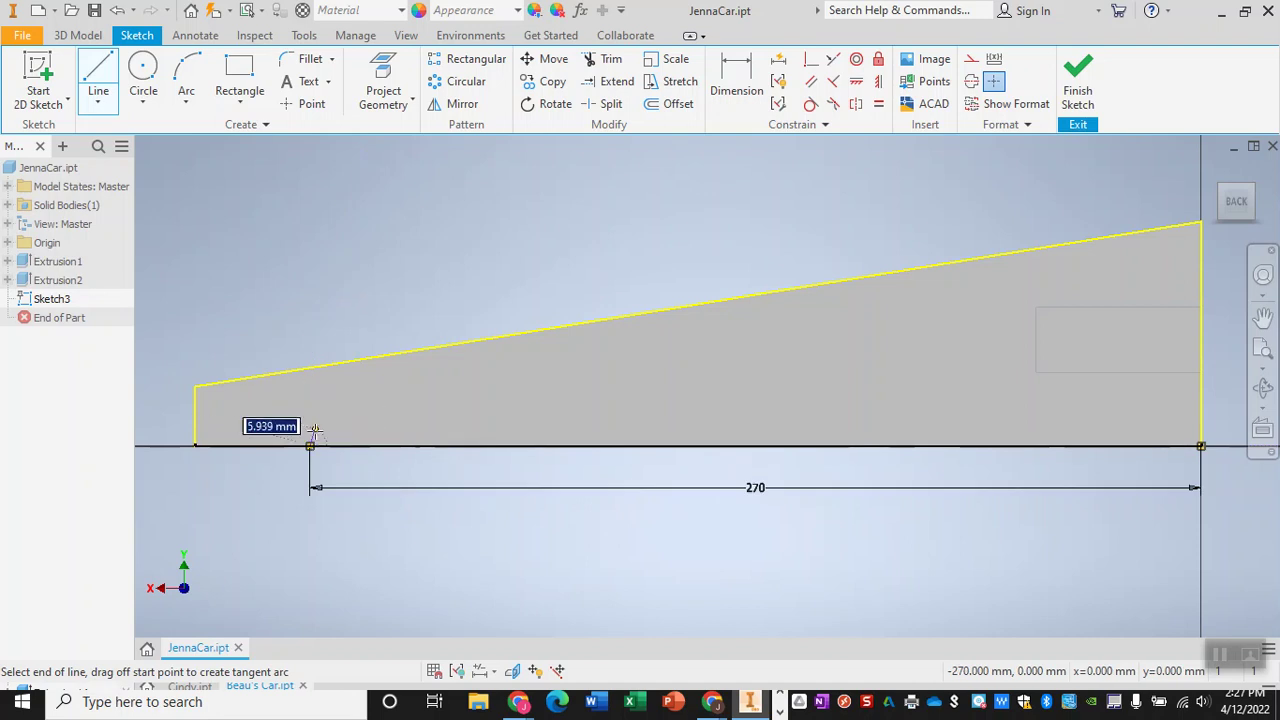
click(309, 349)
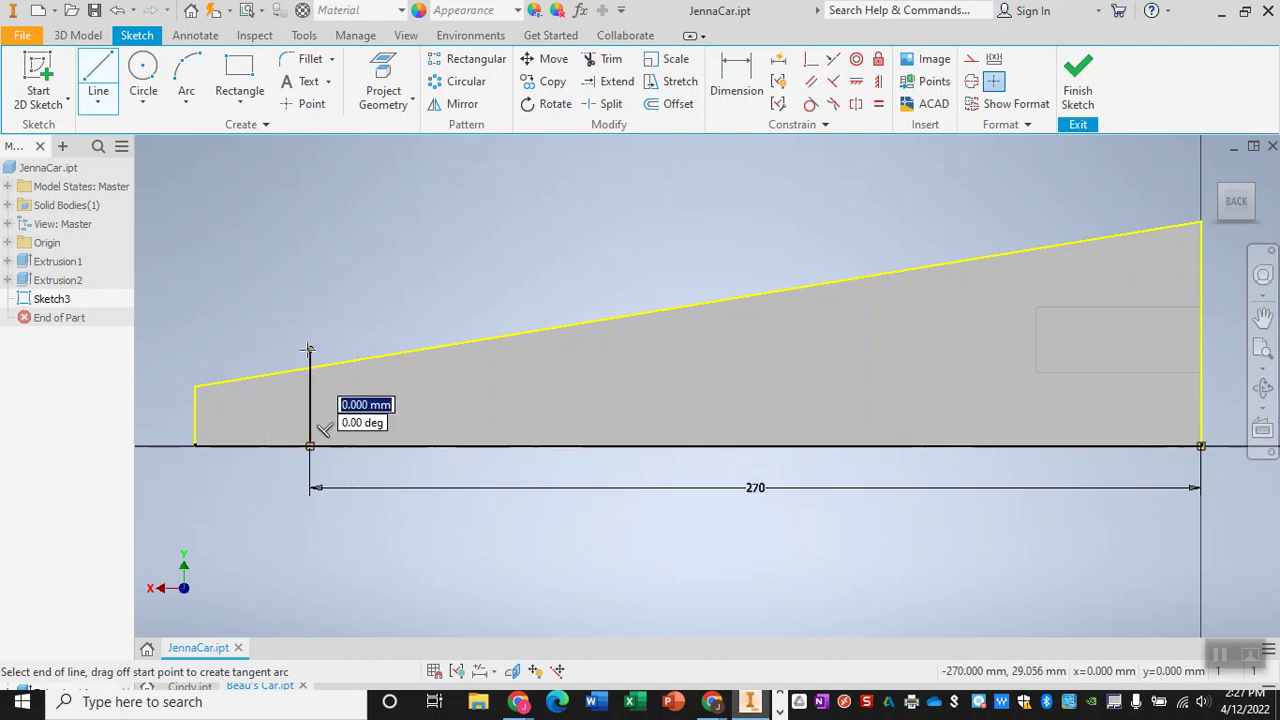
key(Escape)
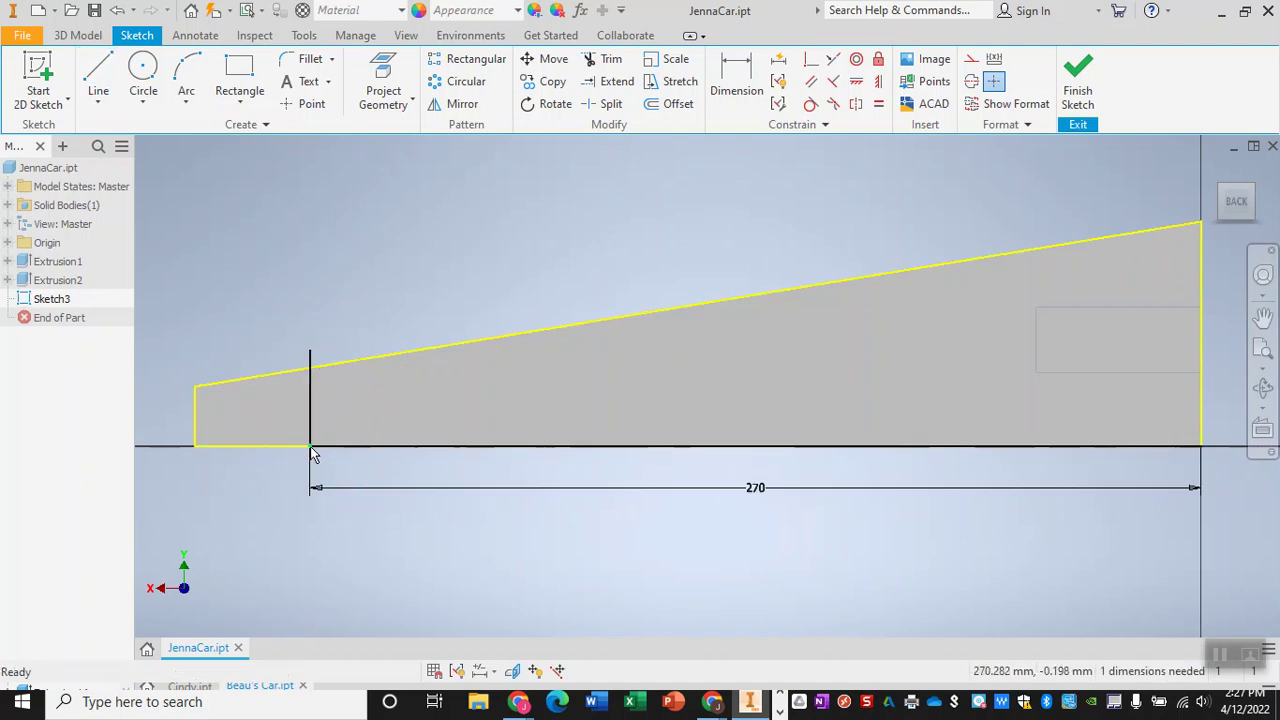
- Switch the drawing tool to Spline and reopen the line-tool list
click(97, 103)
click(115, 174)
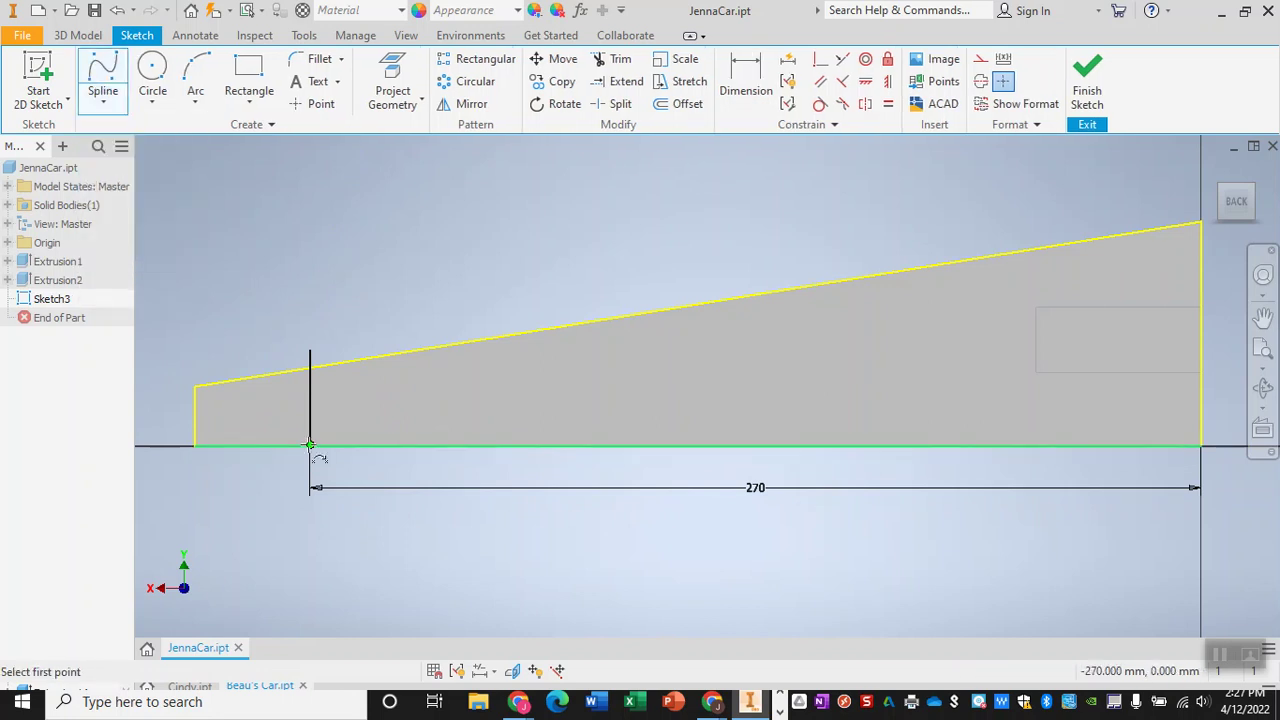
click(103, 104)
- Draw a 20 mm line along the base from its left end, then a 20 mm vertical line
click(136, 140)
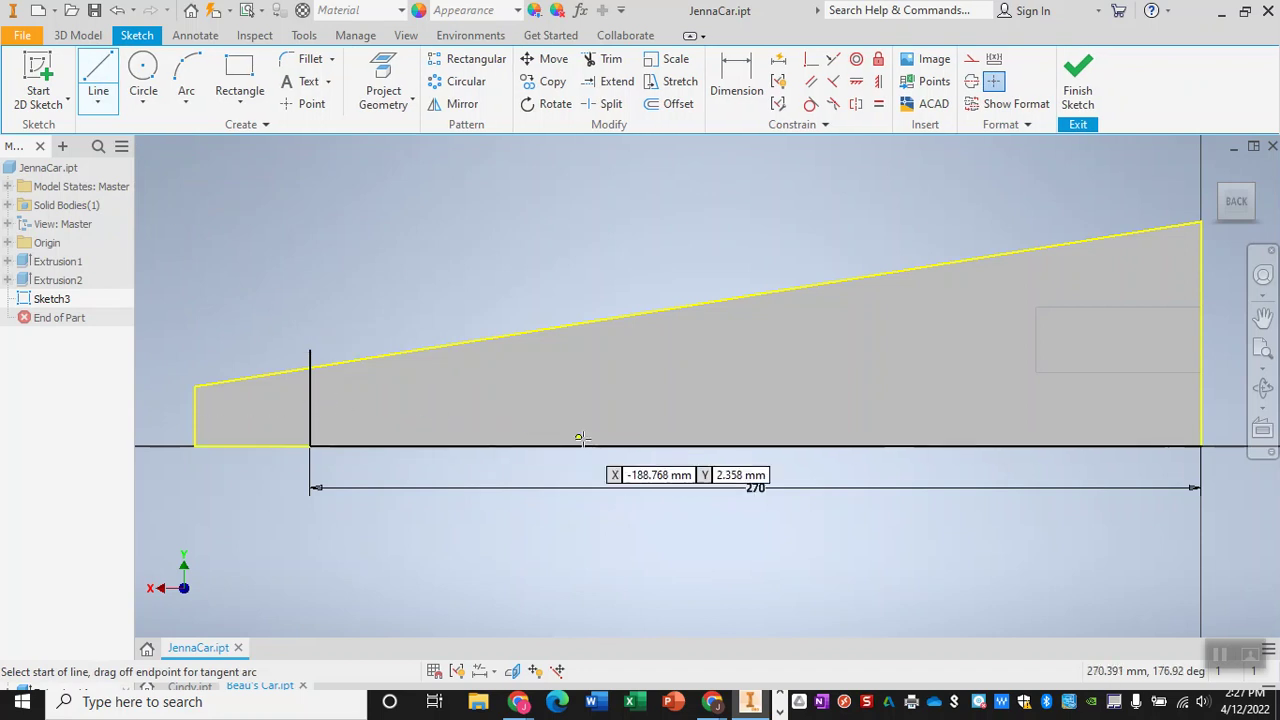
click(310, 446)
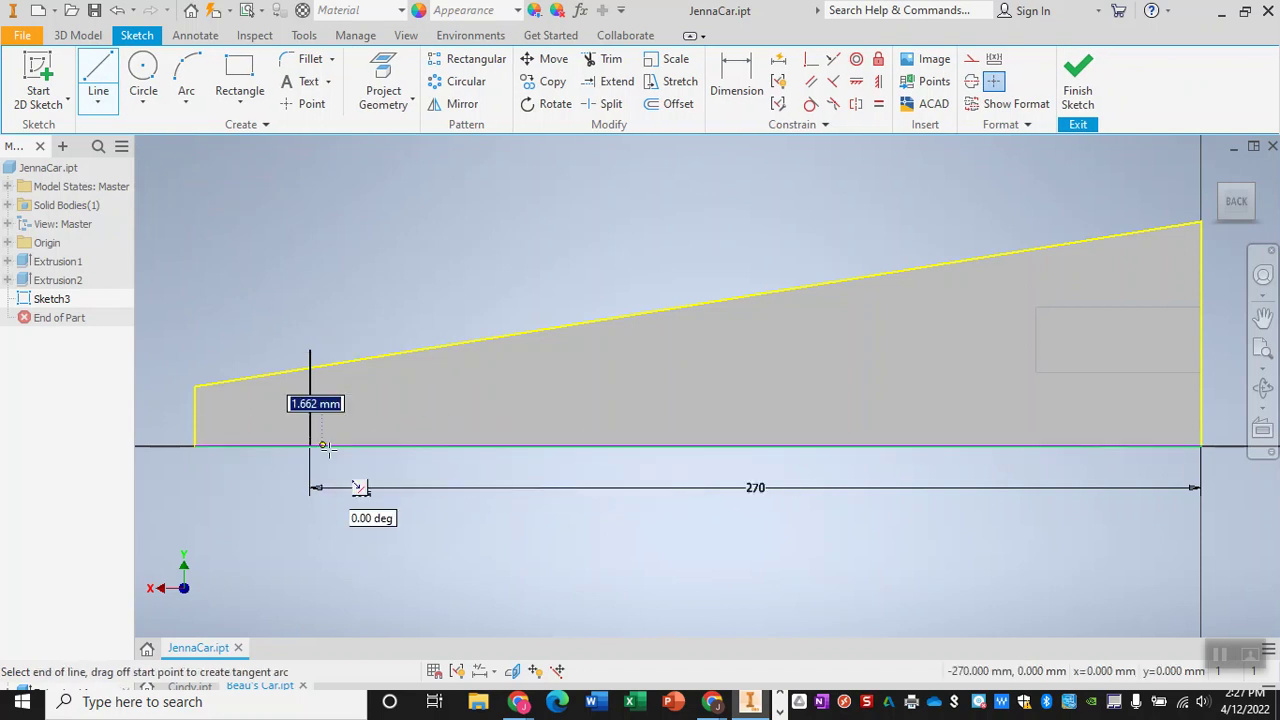
text(2)
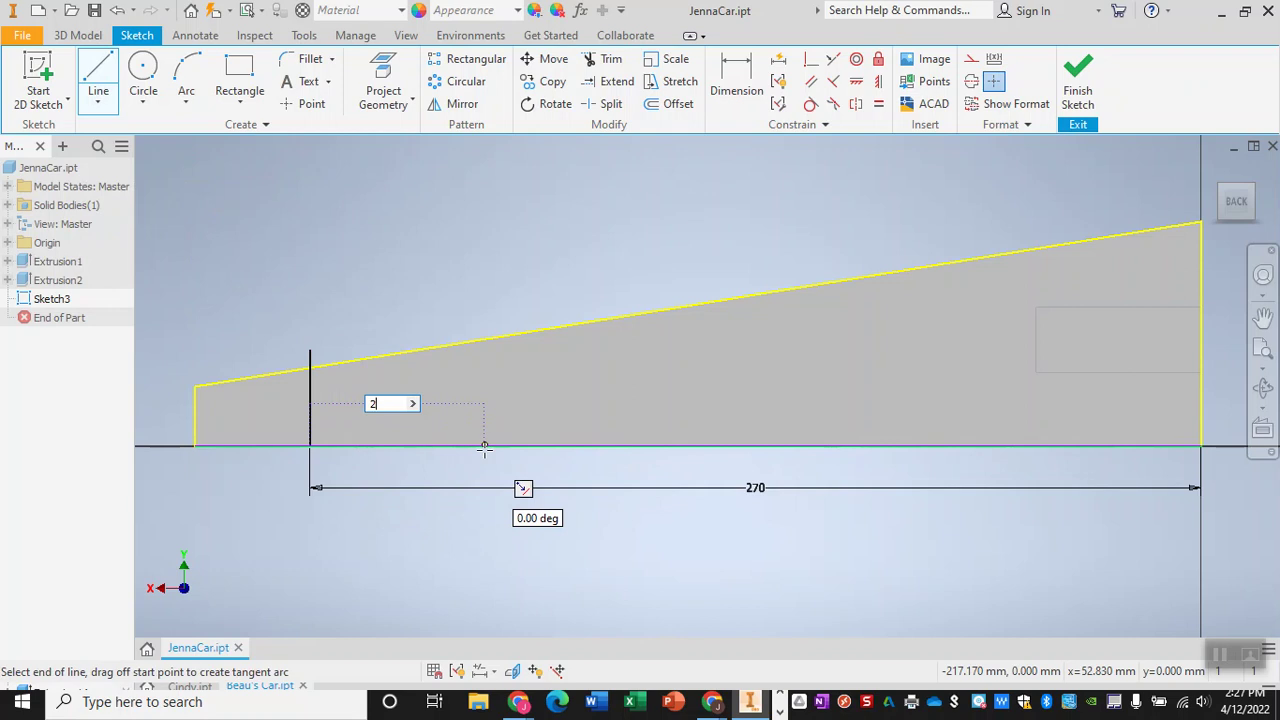
text(0)
key(Return)
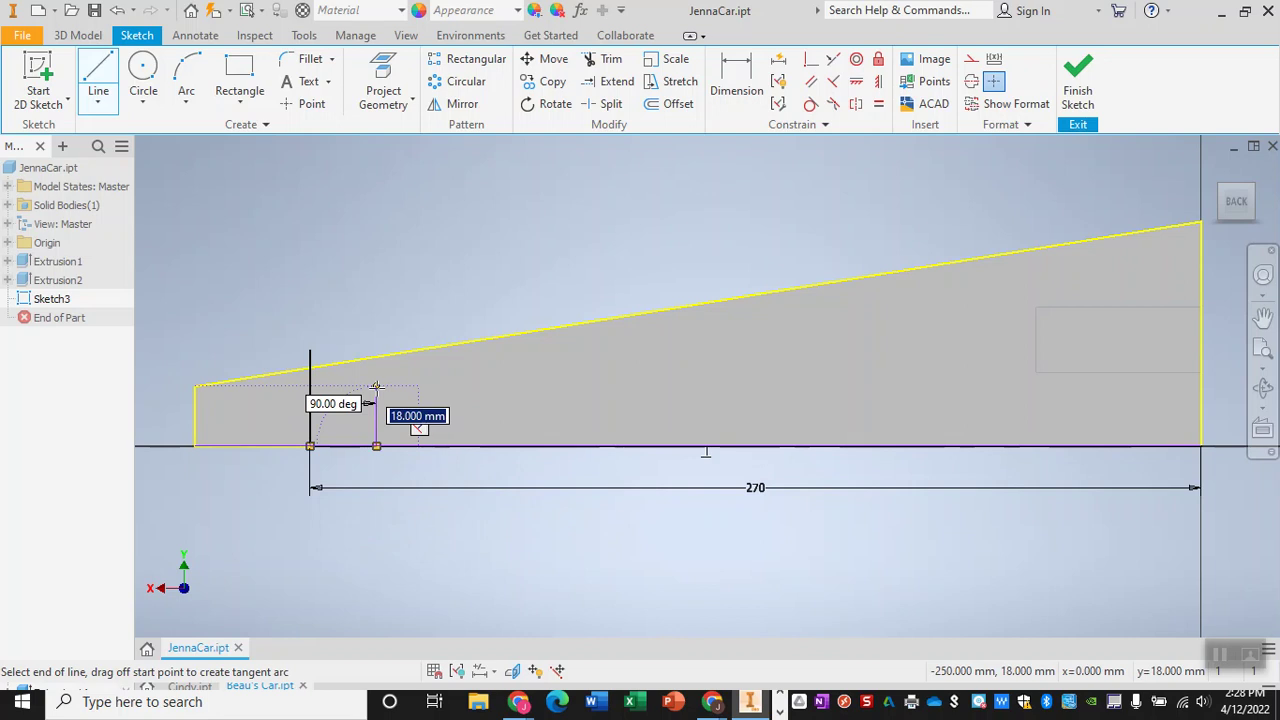
text(20)
key(Return)
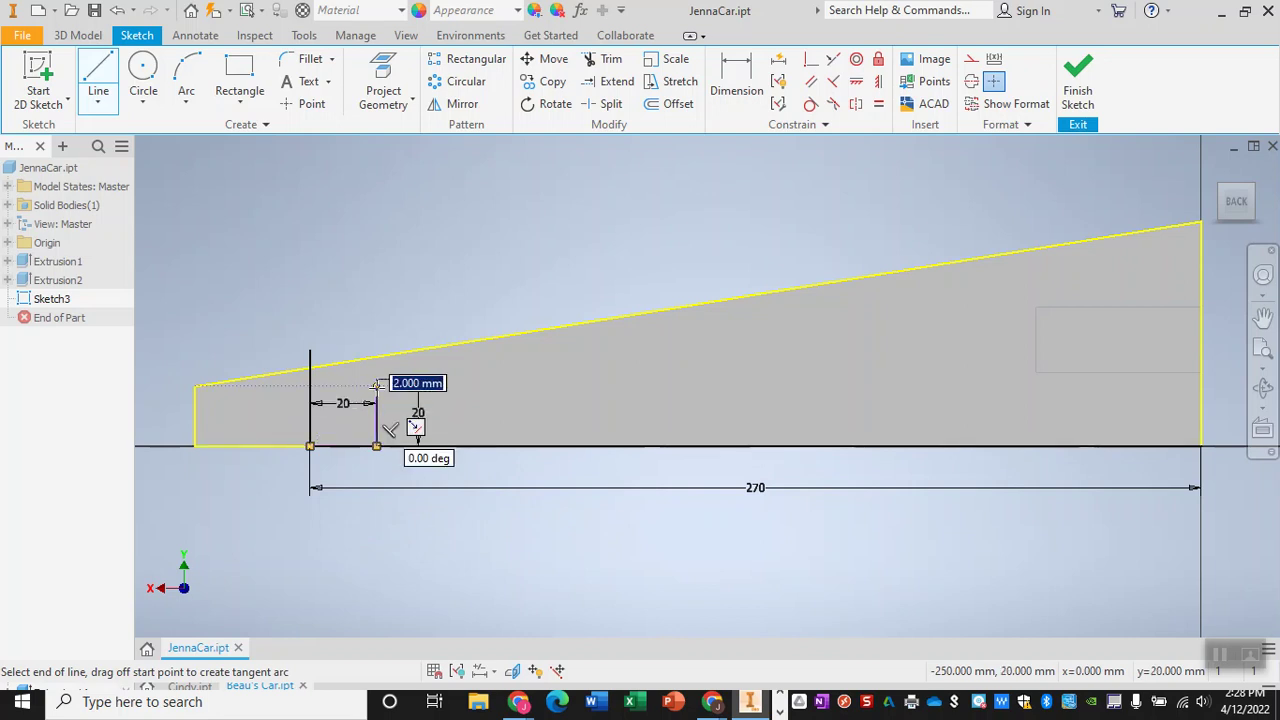
key(Escape)
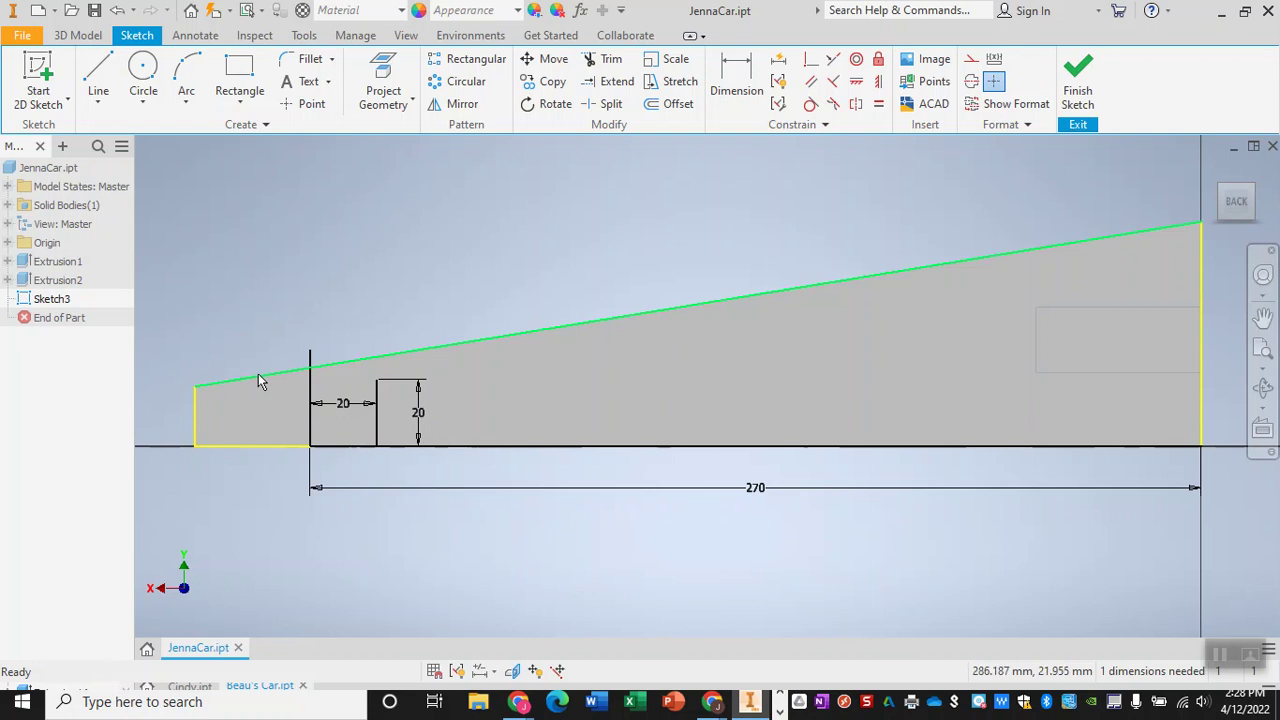
- Draw a 100 mm line further along the base, deleting the mistaken 90 mm vertical line
key(l)
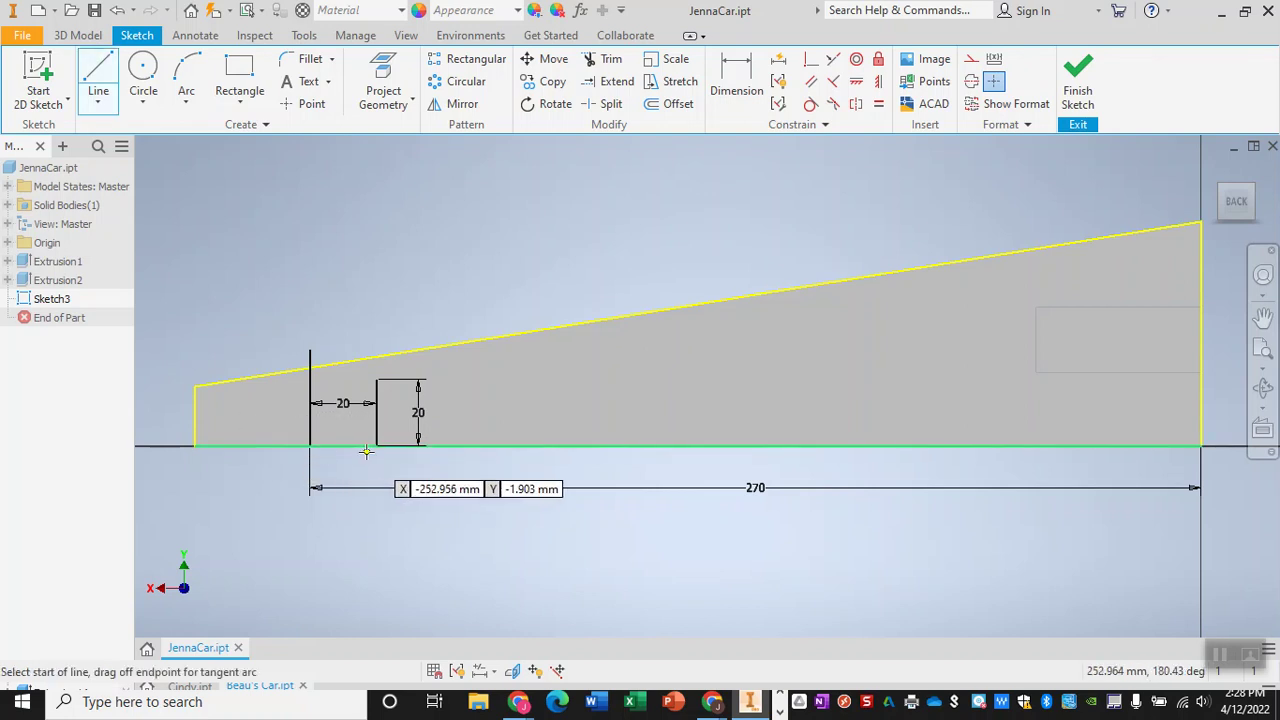
click(377, 446)
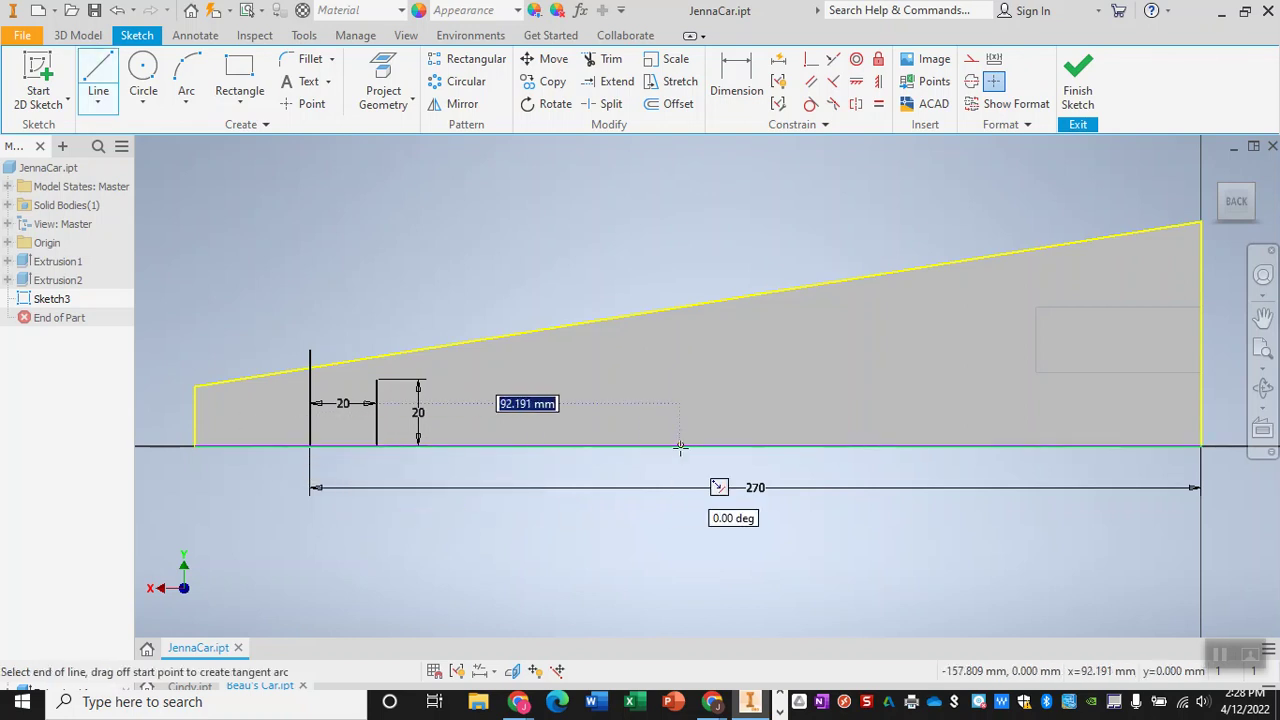
text(1)
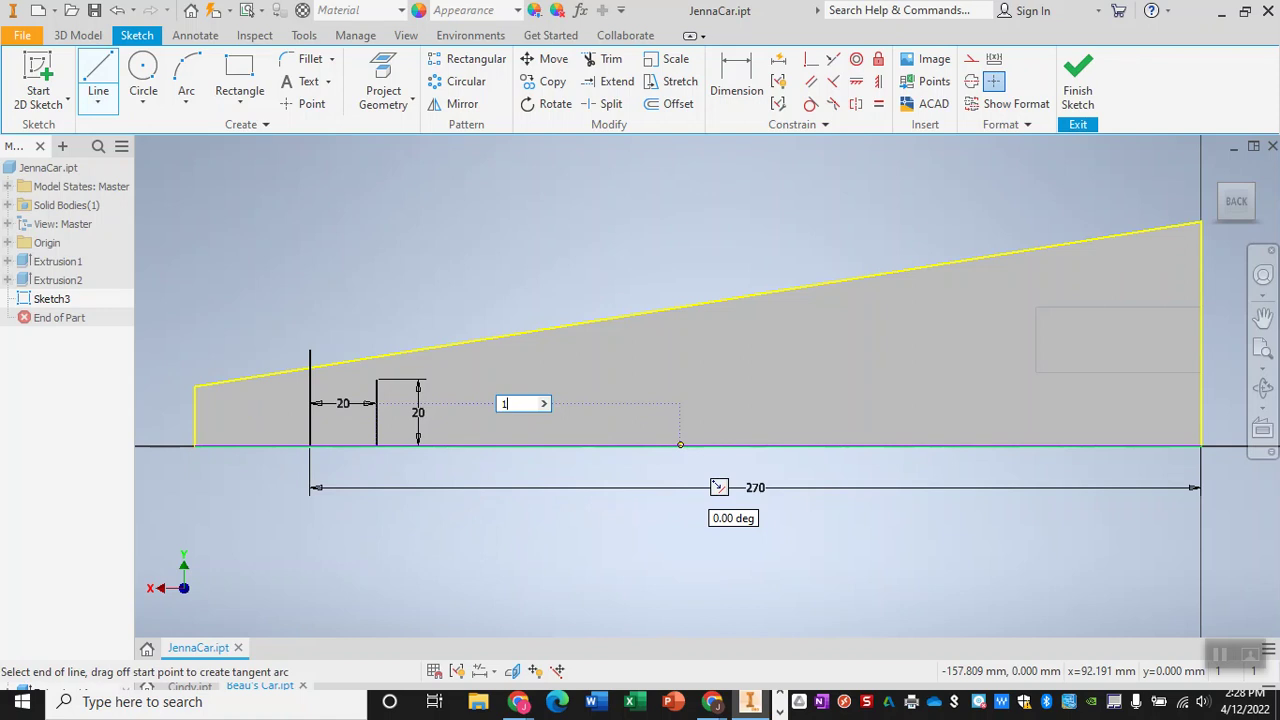
text(00)
key(Return)
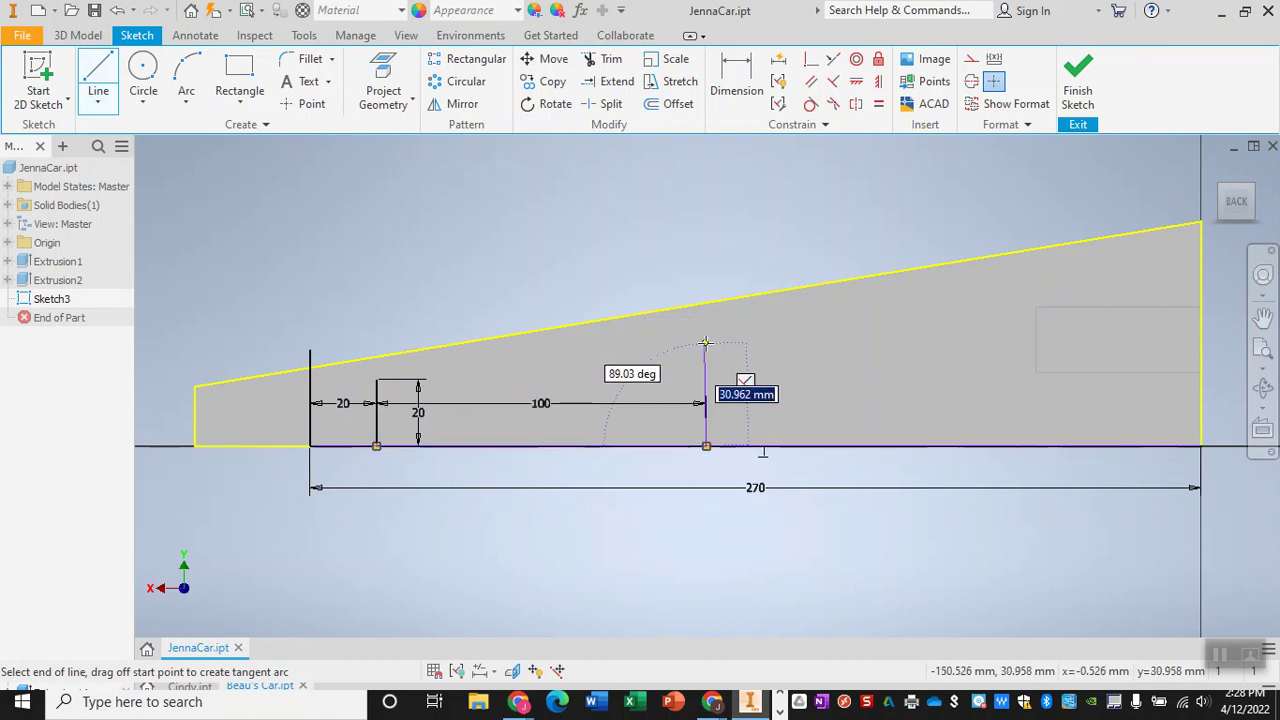
text(90)
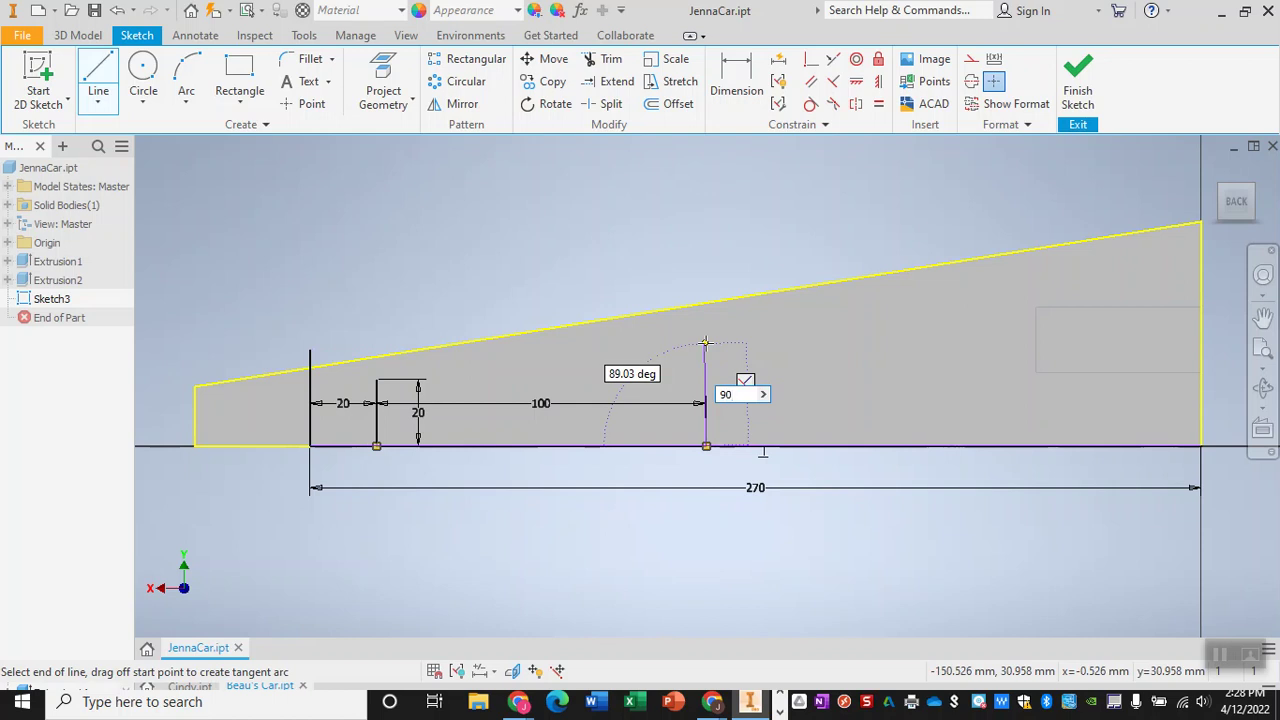
key(Return)
key(Escape)
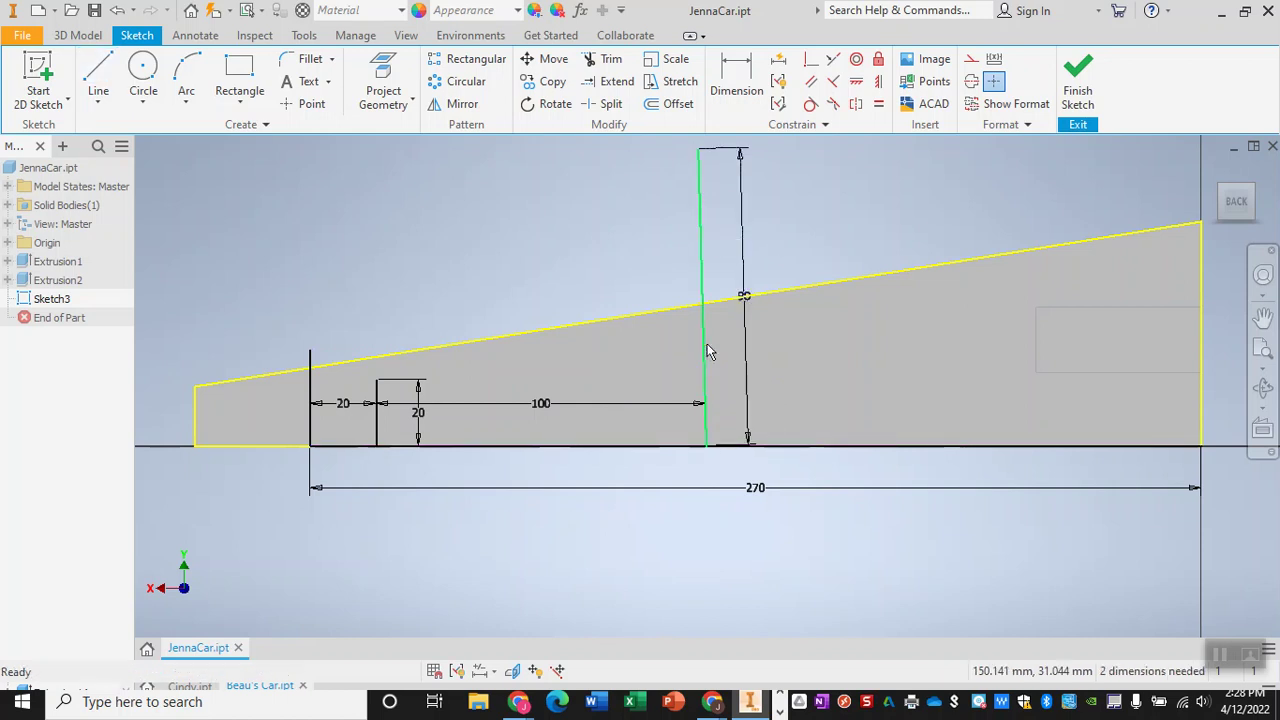
click(707, 351)
key(Delete)
- Add a 35 mm vertical line at the end of the 100 mm line
key(l)
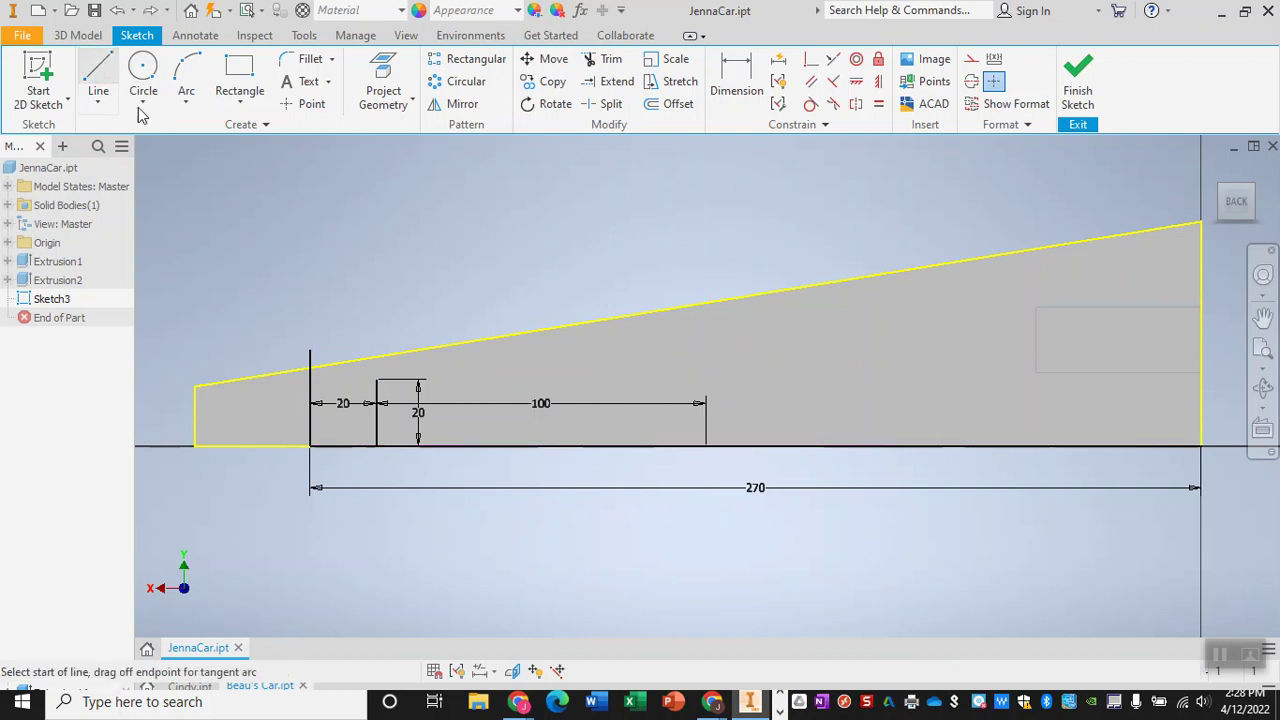
click(706, 446)
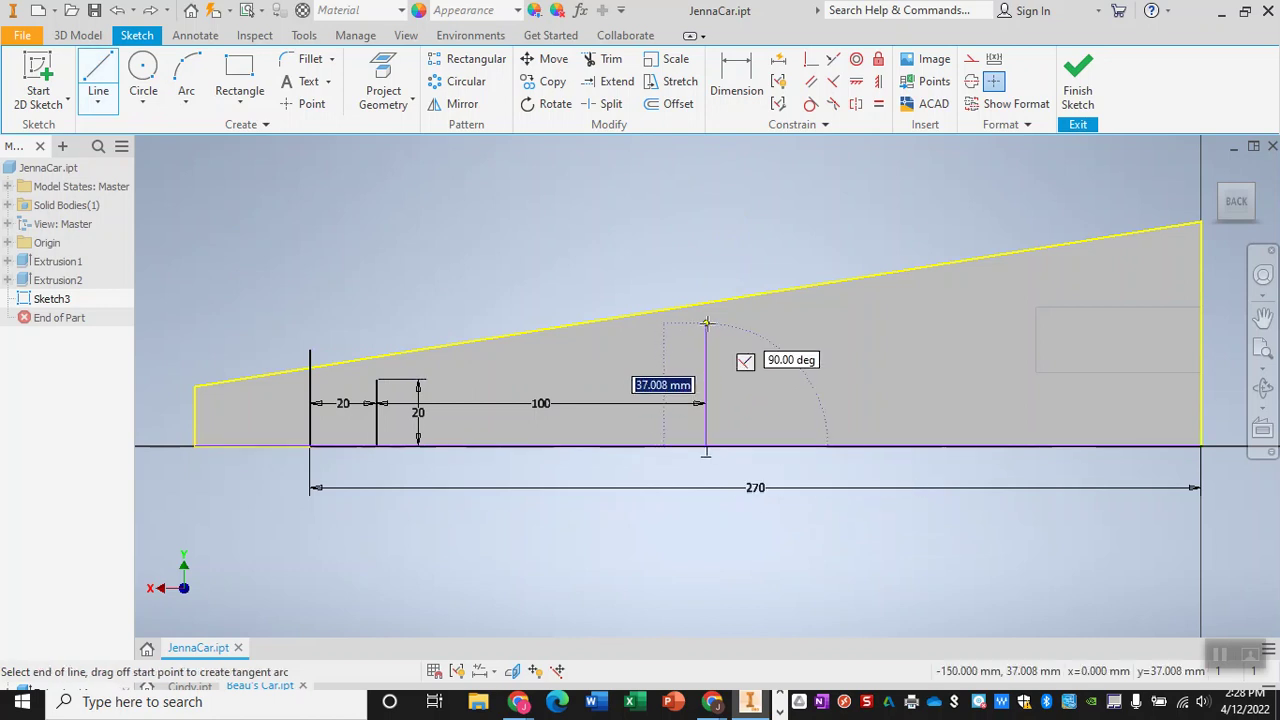
text(35)
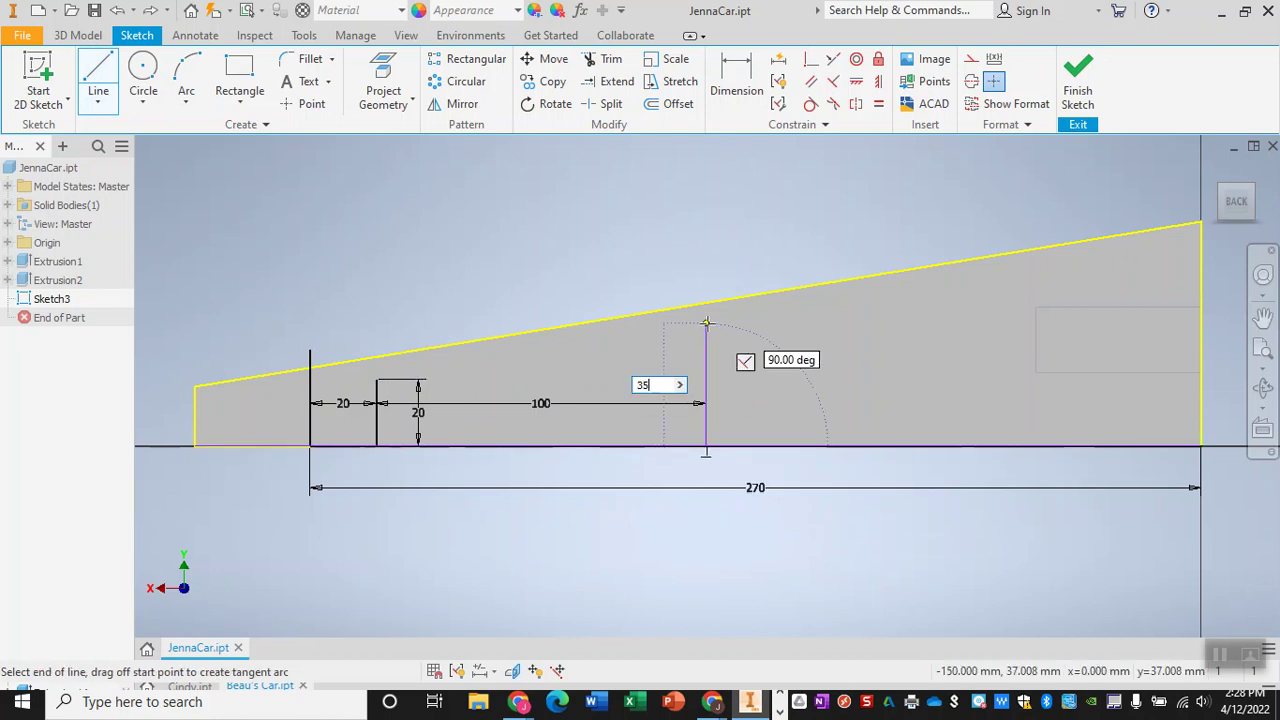
key(Return)
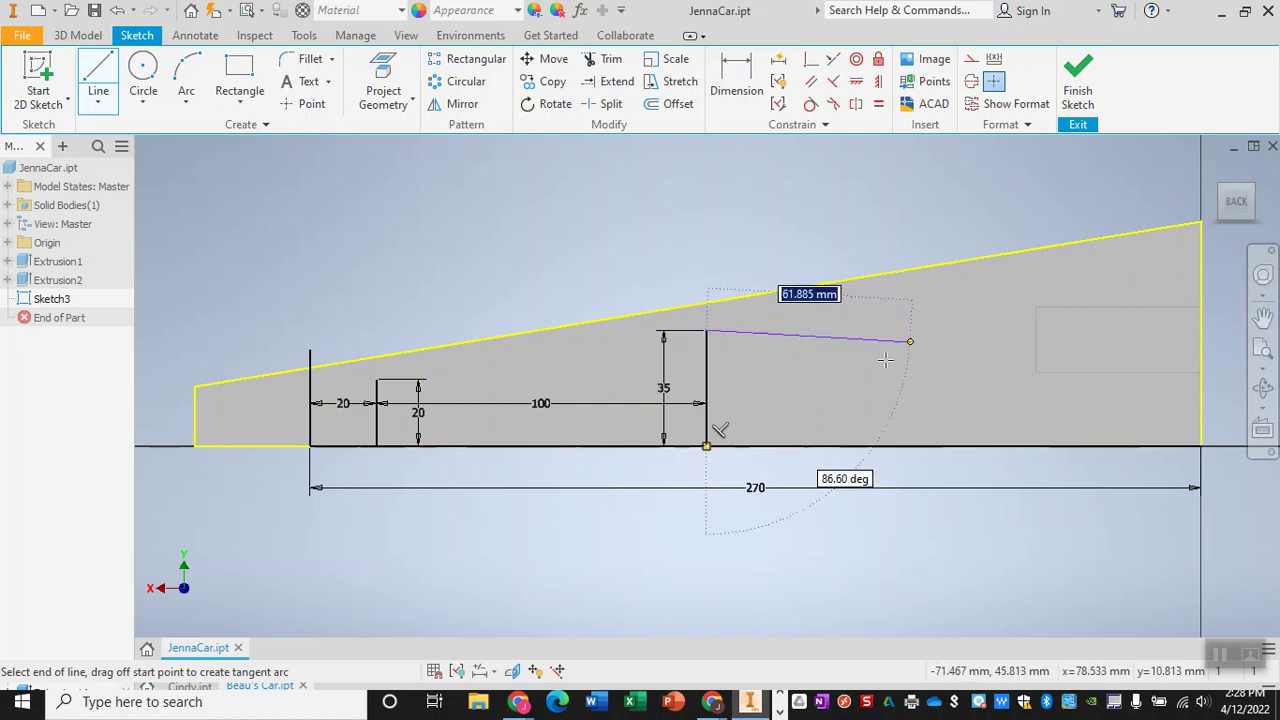
key(Escape)
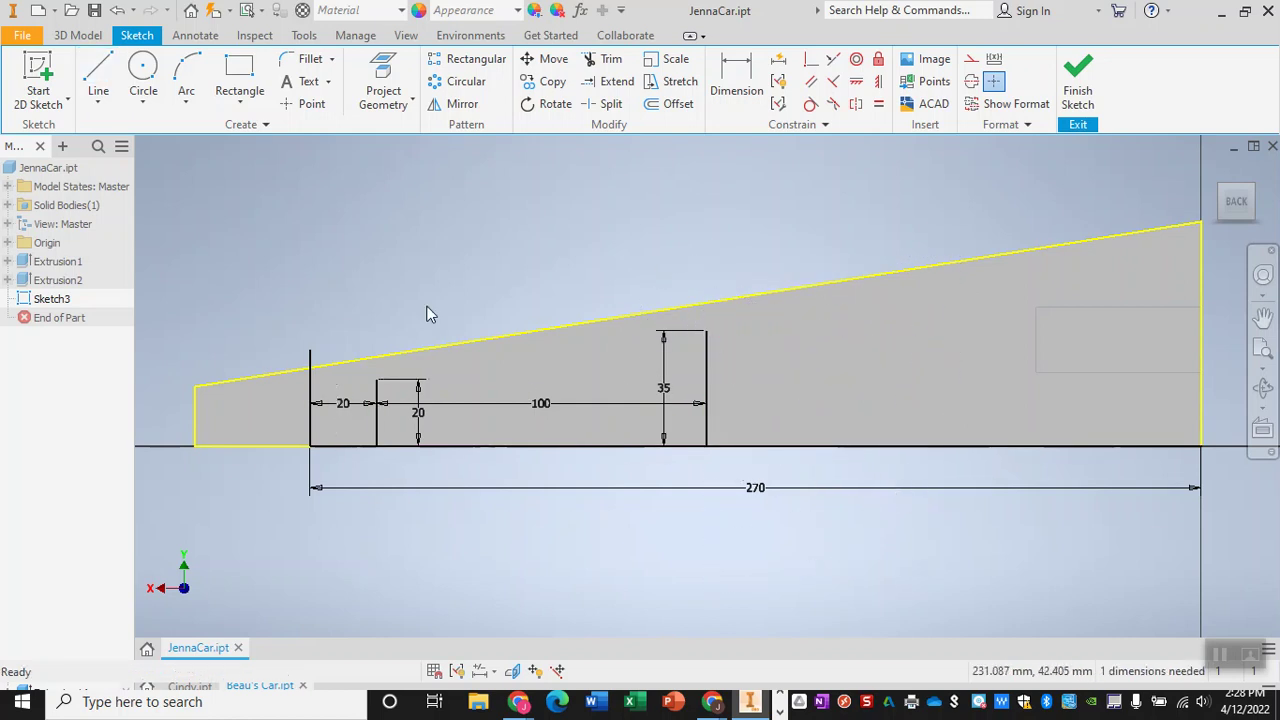
scroll(419, 255, up, 3)
- Convert the dimensioned guide lines (20, 20, 100, 35, 270) into construction geometry
scroll(460, 240, down, 5)
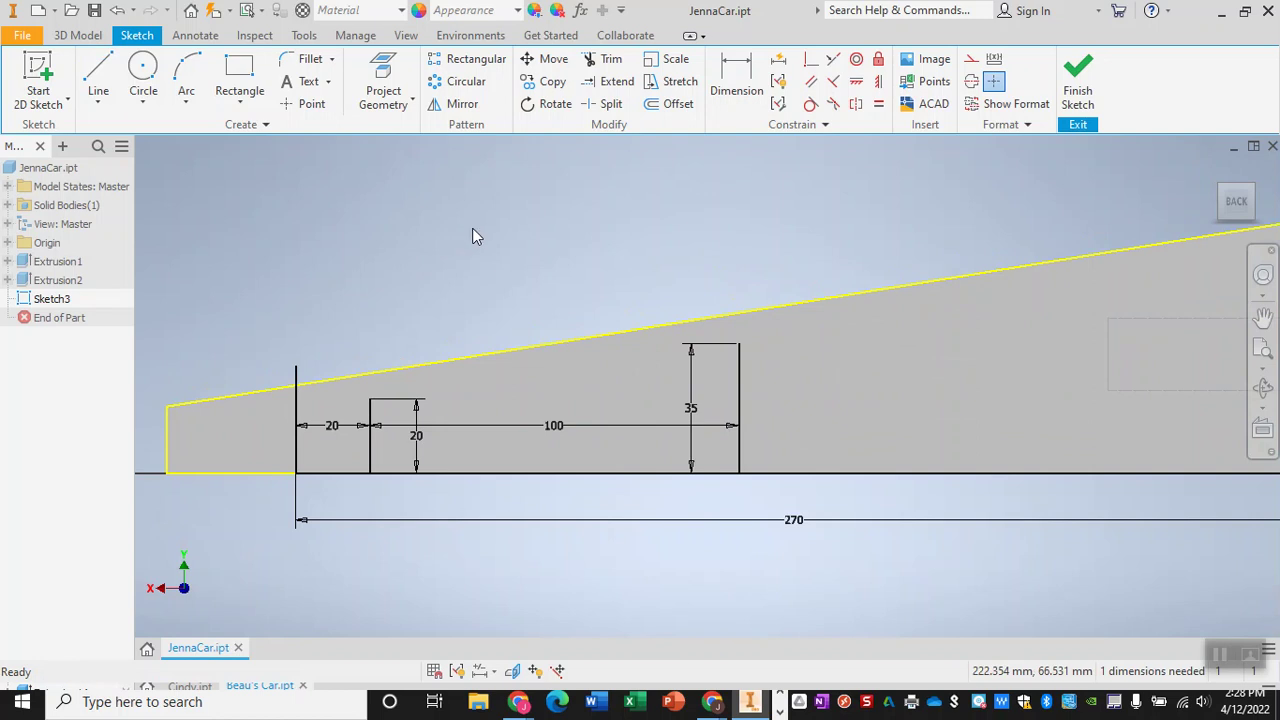
drag(286, 262, 1070, 474)
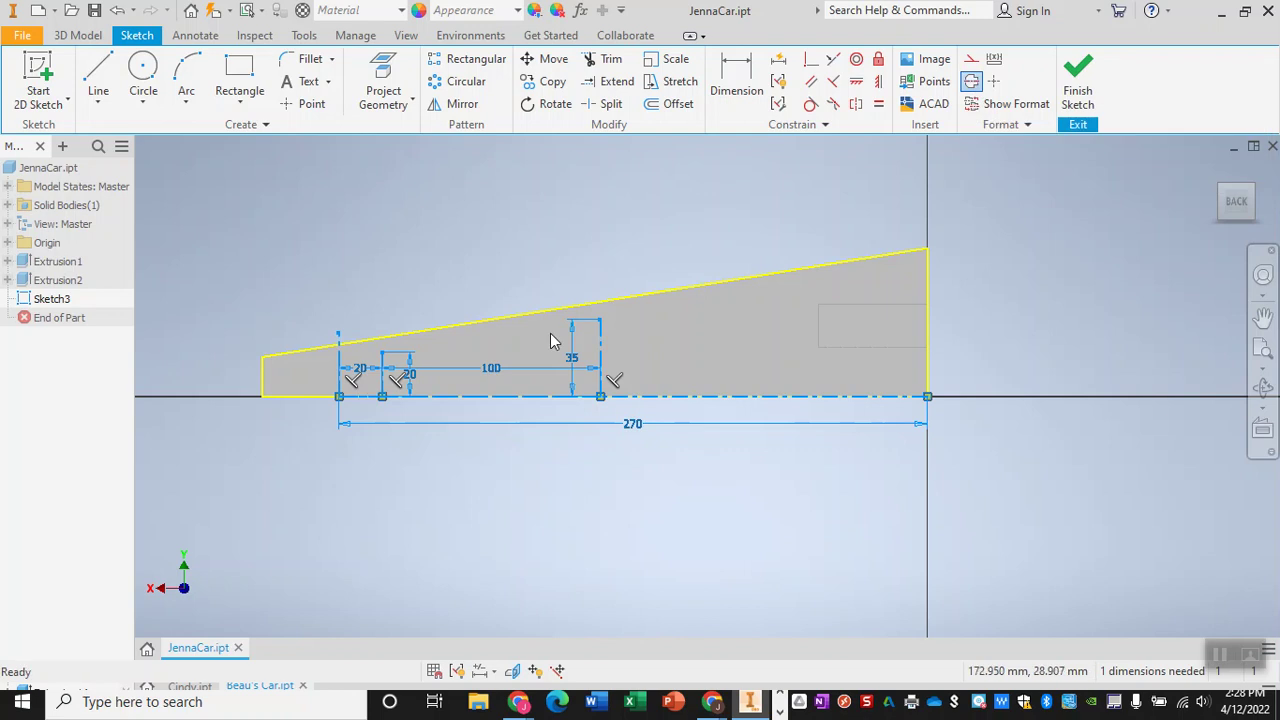
click(975, 88)
scroll(480, 380, down, 2)
scroll(492, 367, up, 5)
scroll(480, 385, up, 4)
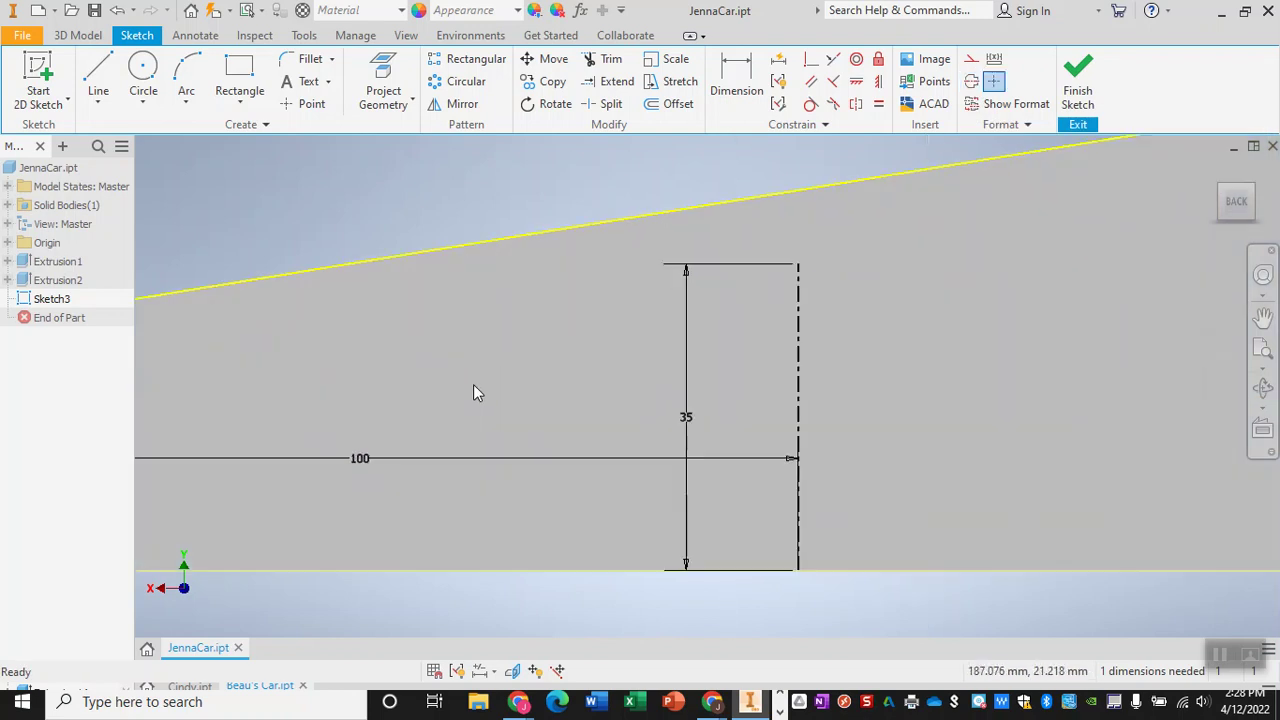
scroll(486, 377, down, 3)
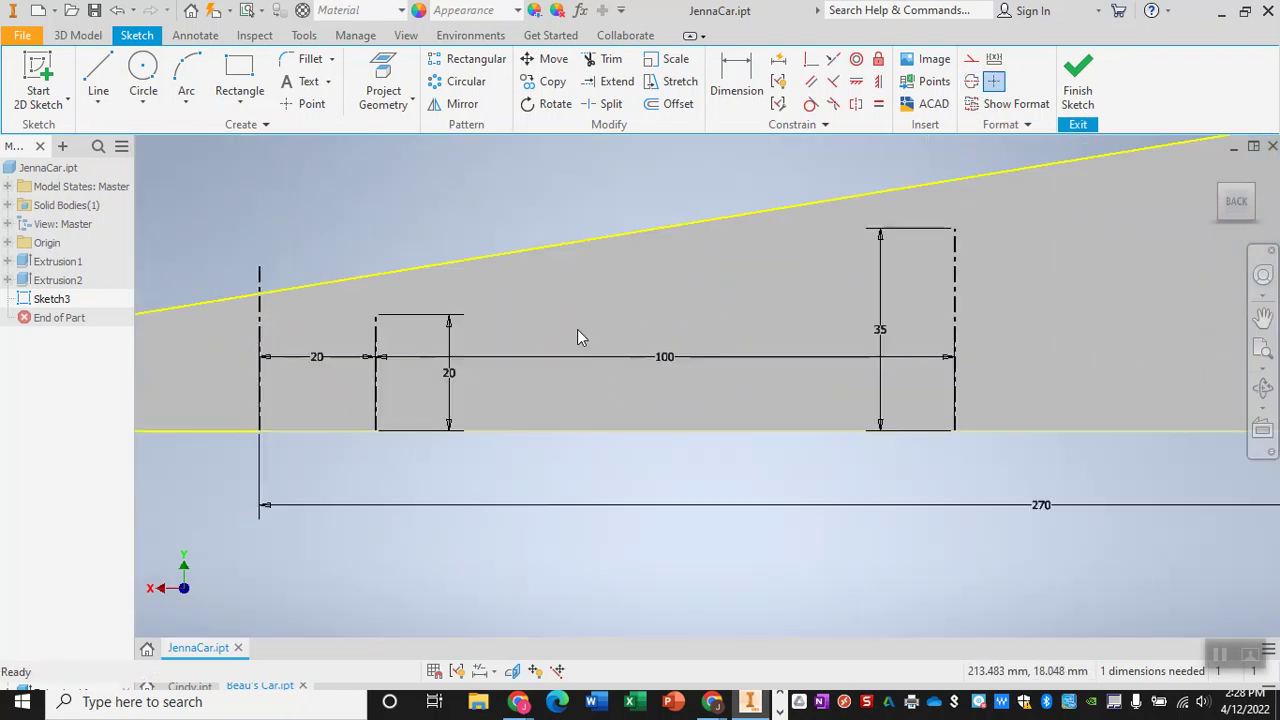
click(98, 104)
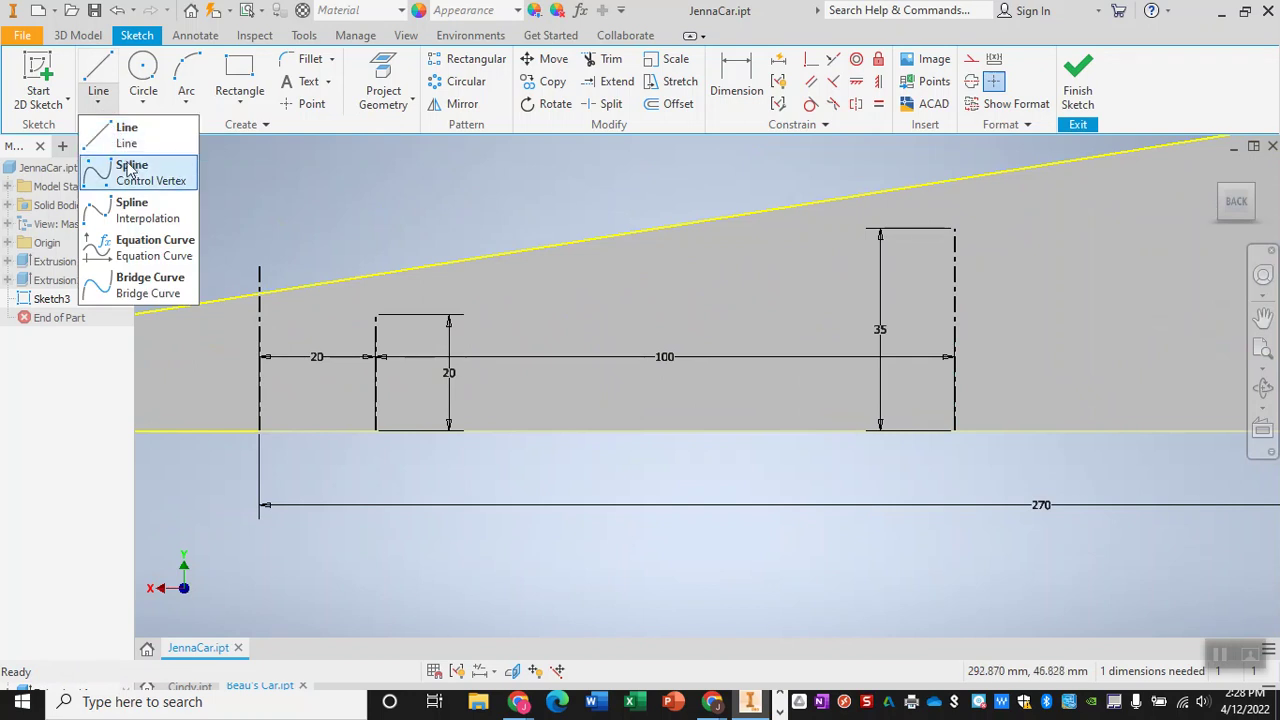
- Draw a control-vertex spline from the front bottom corner, arching over the guide to the rear edge
click(130, 168)
click(260, 431)
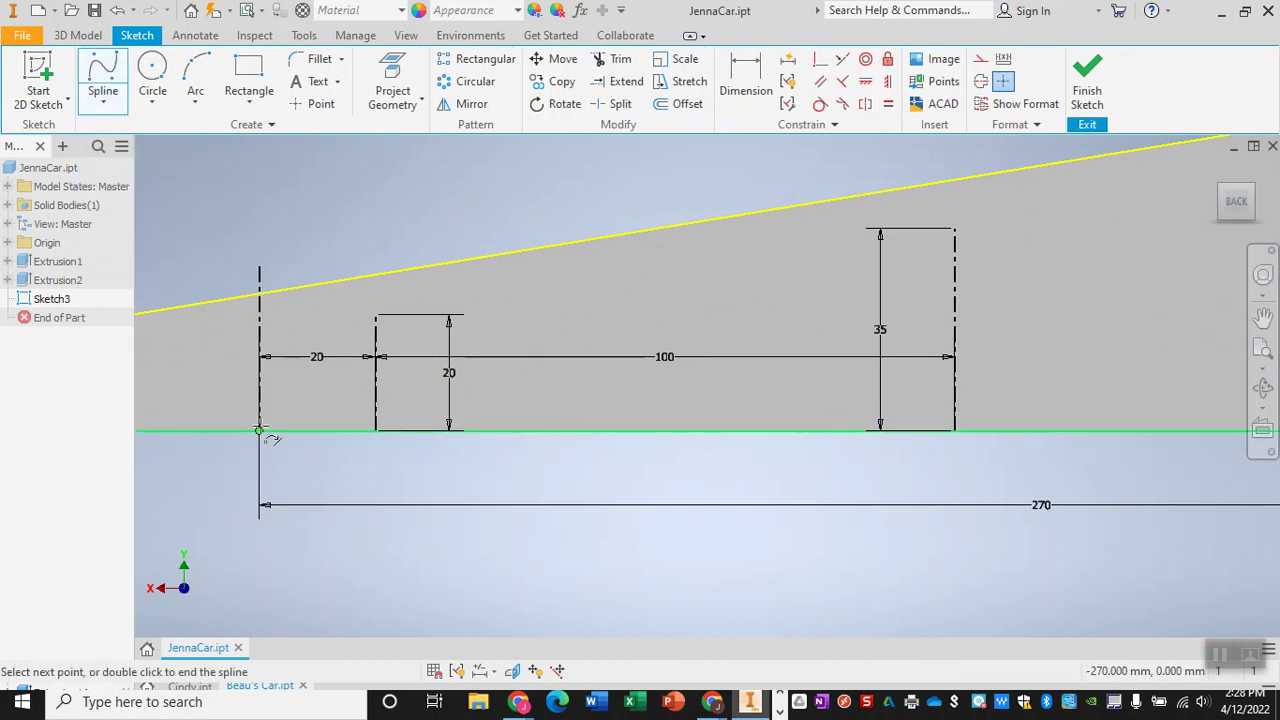
click(389, 234)
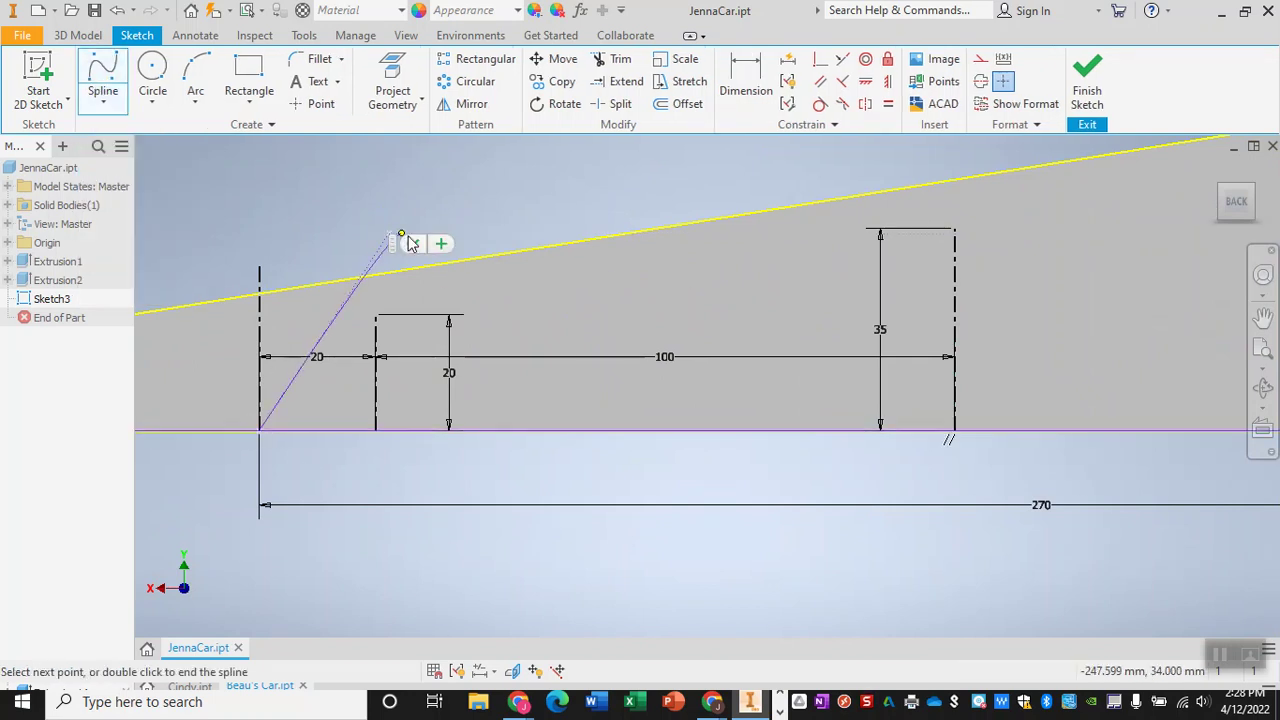
click(658, 390)
middle_drag(1005, 172, 754, 214)
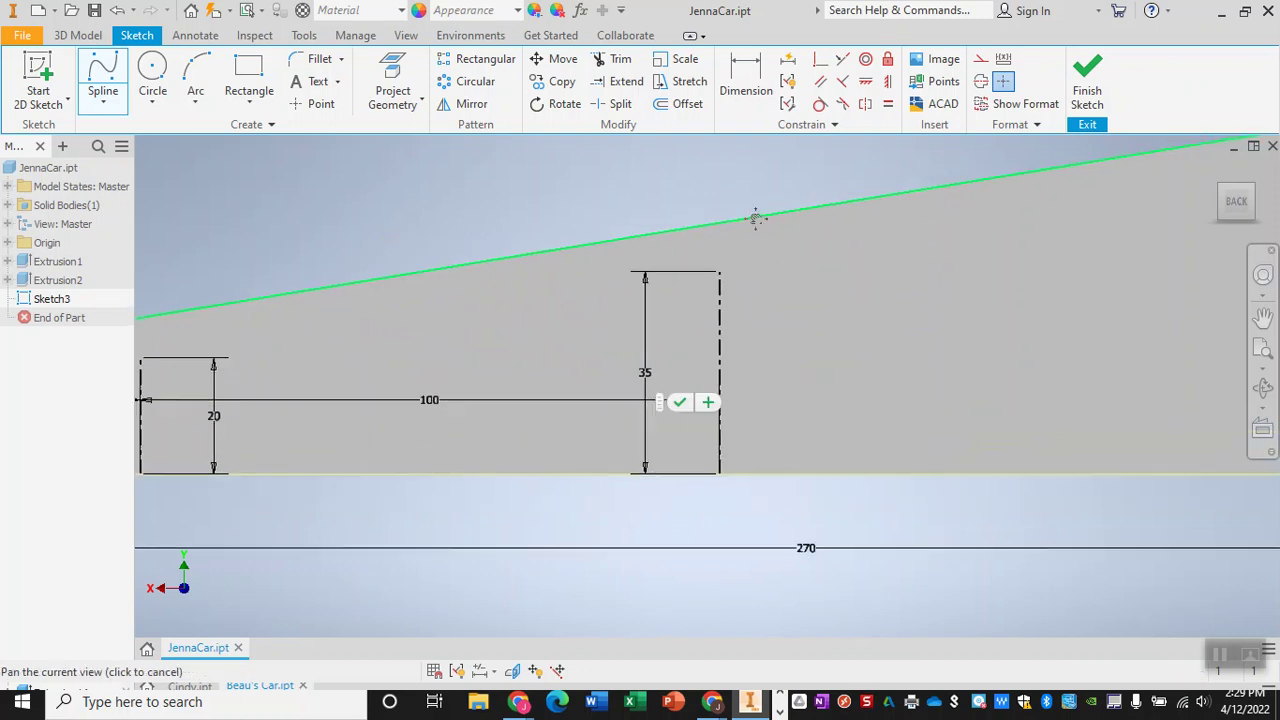
click(800, 171)
middle_drag(914, 214, 534, 300)
click(986, 260)
key(Escape)
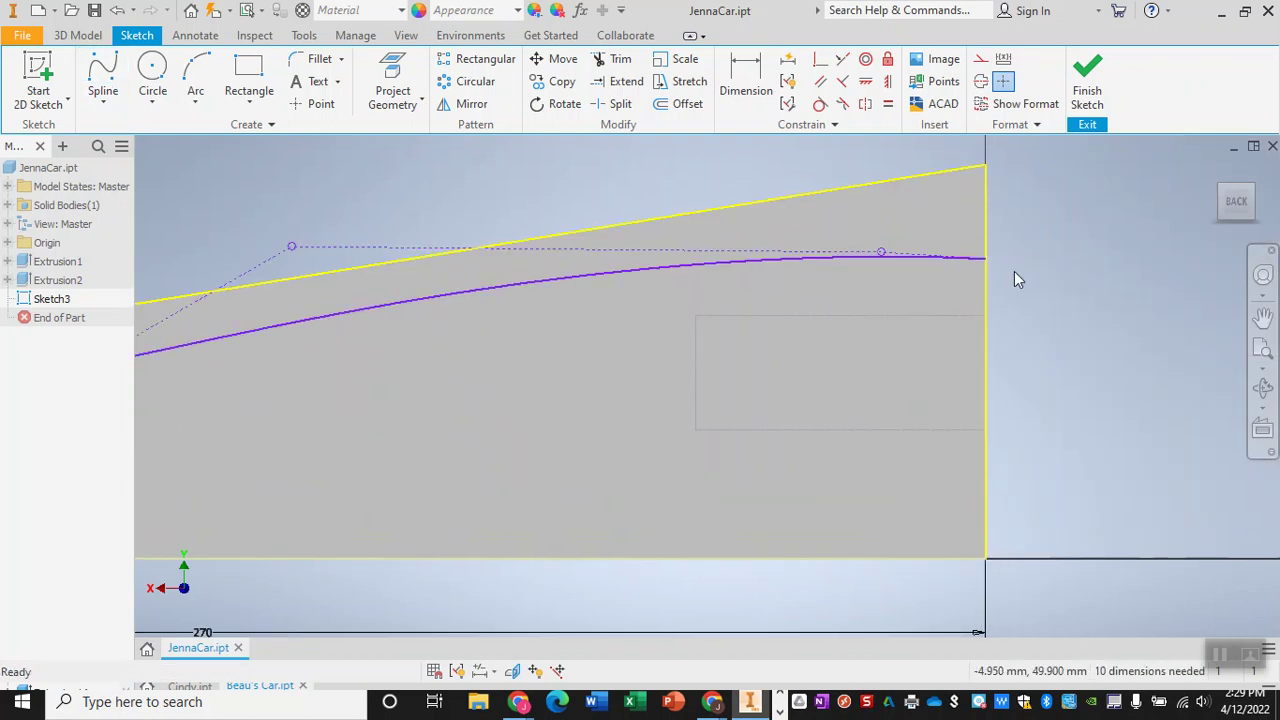
- Drag the spline's front, middle and rear control vertices so it rises steeply, dips, then crests rearward
scroll(956, 308, down, 5)
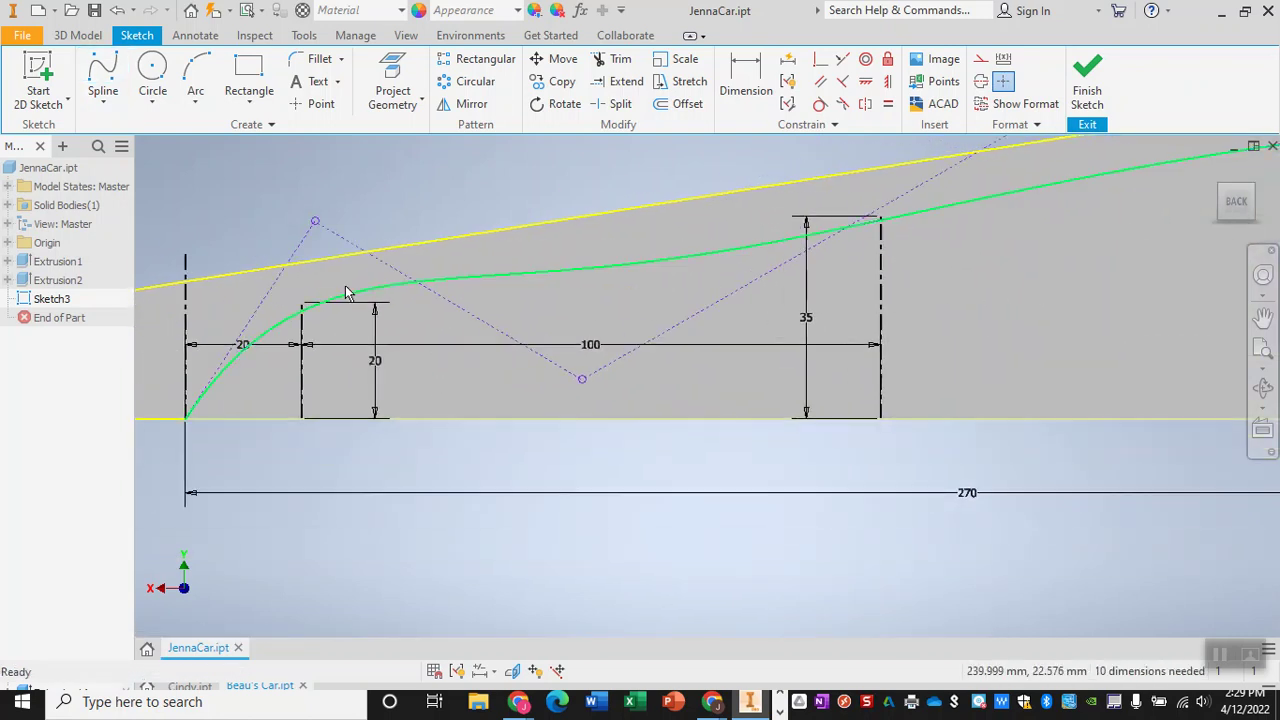
drag(314, 222, 300, 215)
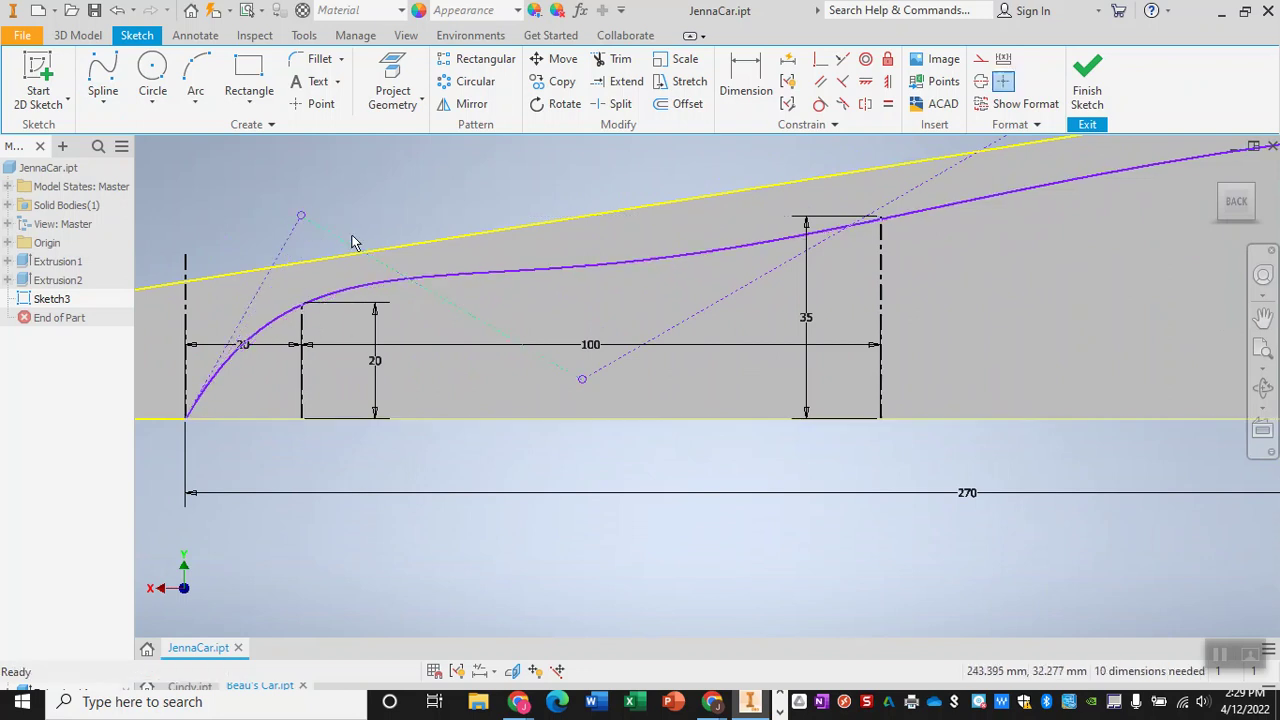
drag(583, 383, 576, 437)
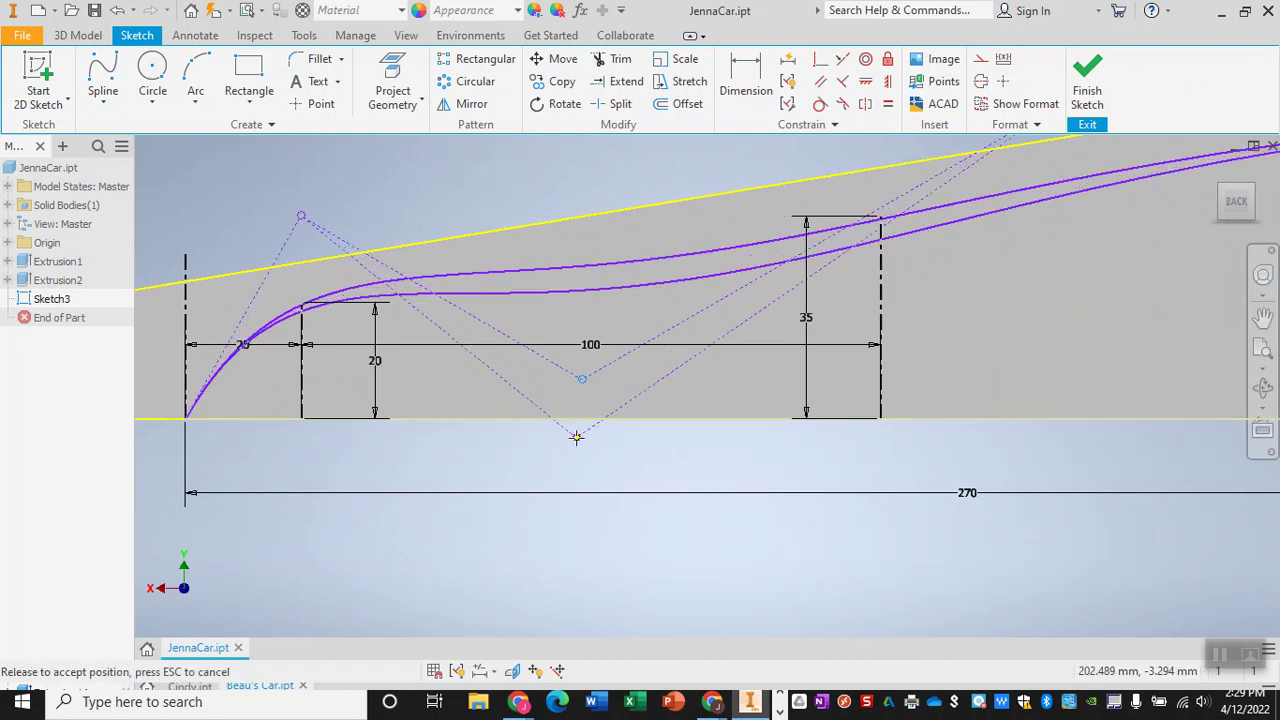
drag(304, 217, 280, 208)
drag(576, 440, 562, 478)
middle_drag(1098, 182, 757, 294)
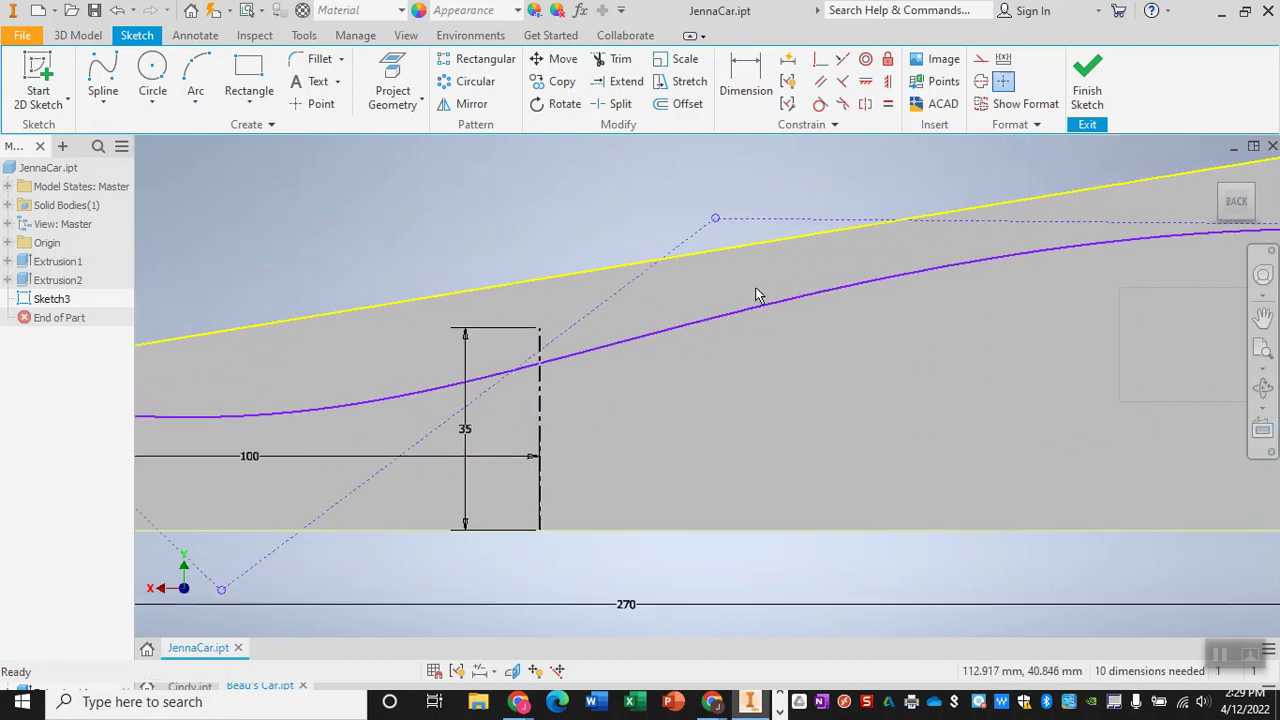
drag(716, 222, 680, 141)
scroll(500, 329, down, 1)
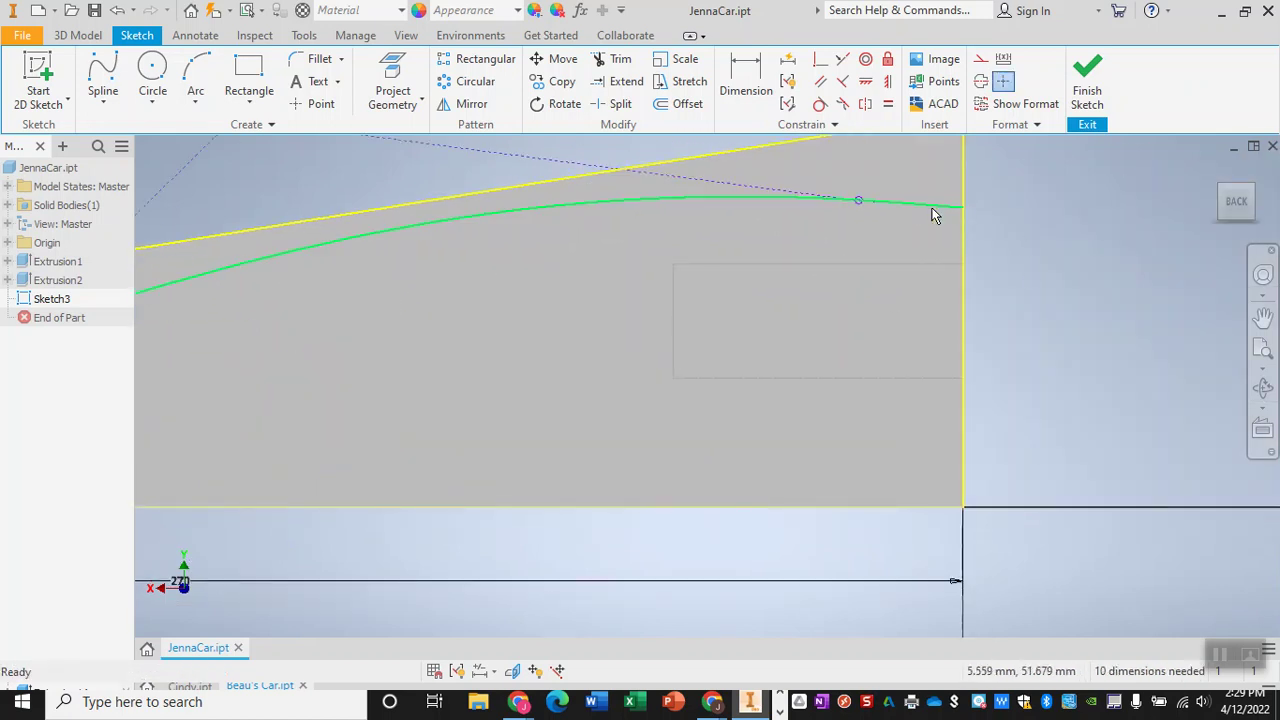
scroll(517, 319, down, 3)
middle_drag(491, 343, 841, 296)
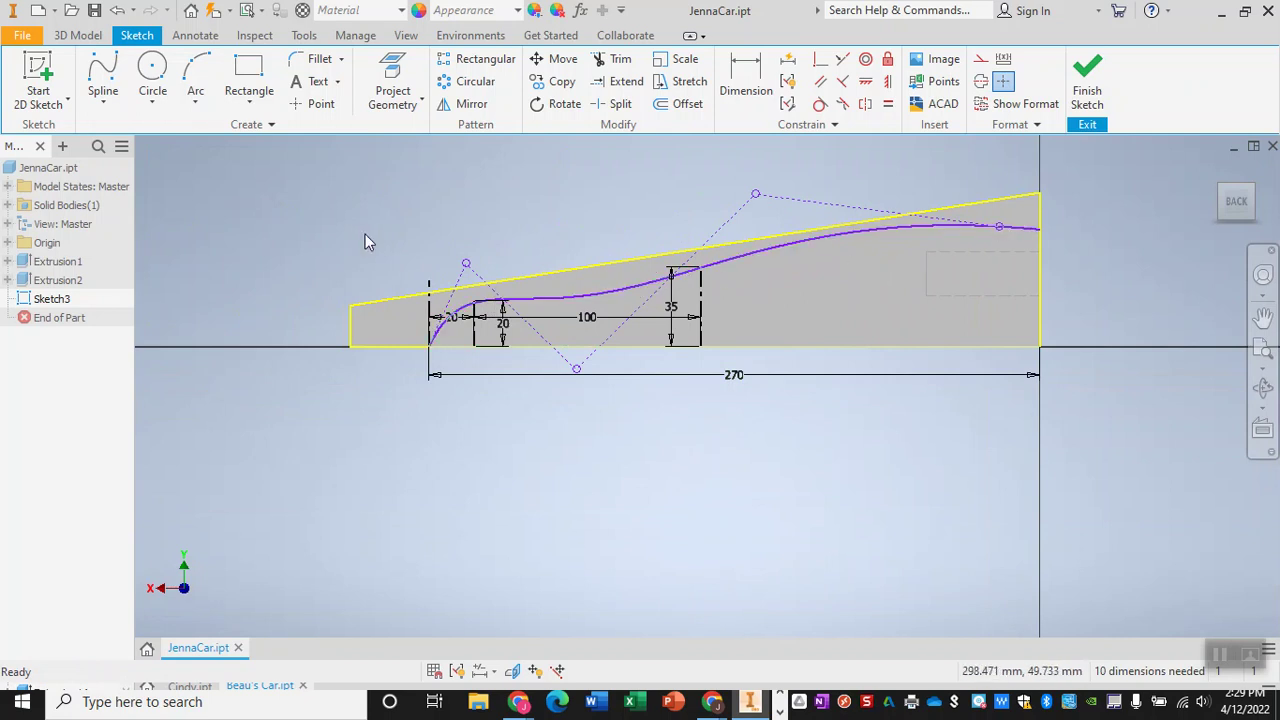
- Start a straight-line outline at the front corner and undo the stray up-left line
click(103, 103)
click(126, 143)
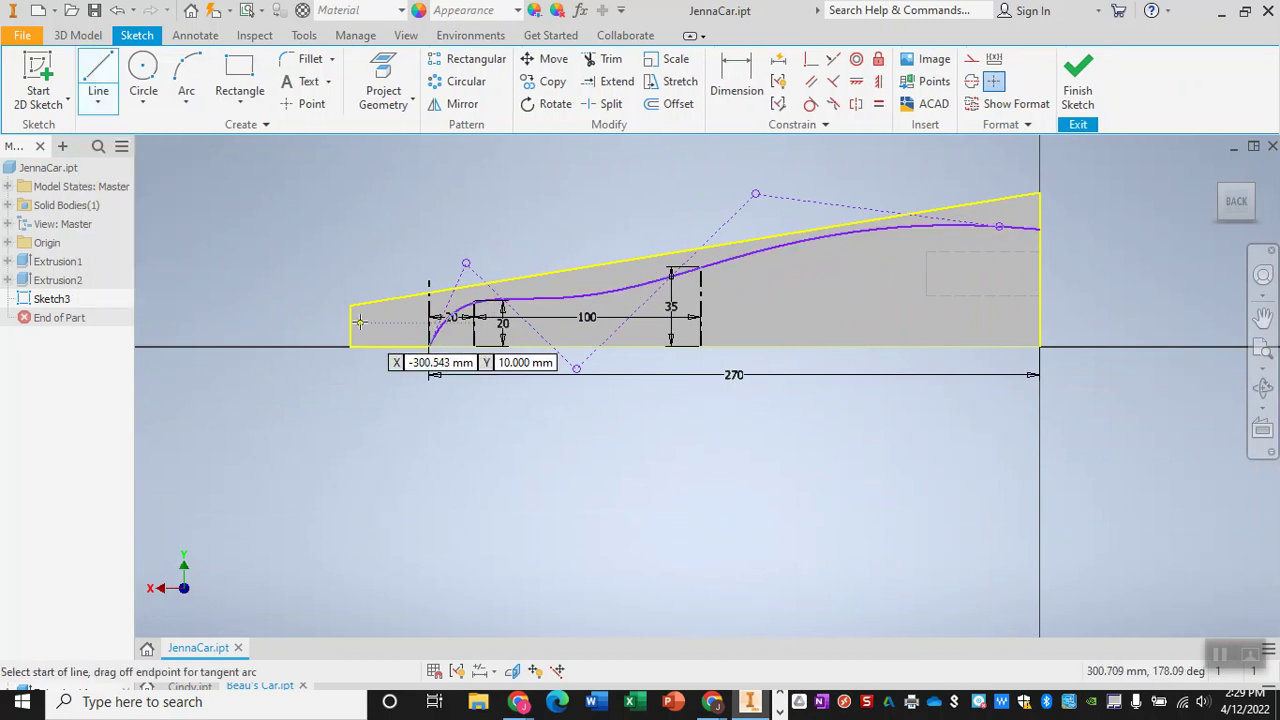
click(429, 347)
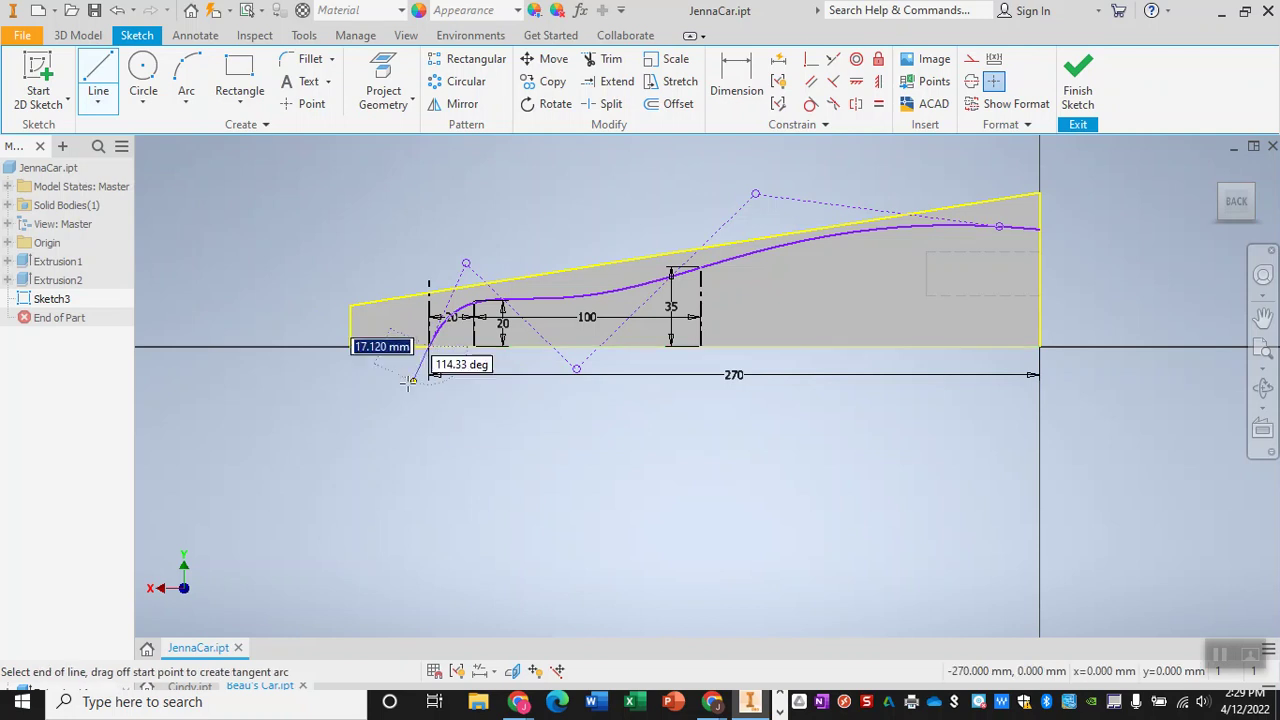
click(411, 386)
click(248, 264)
key(Escape)
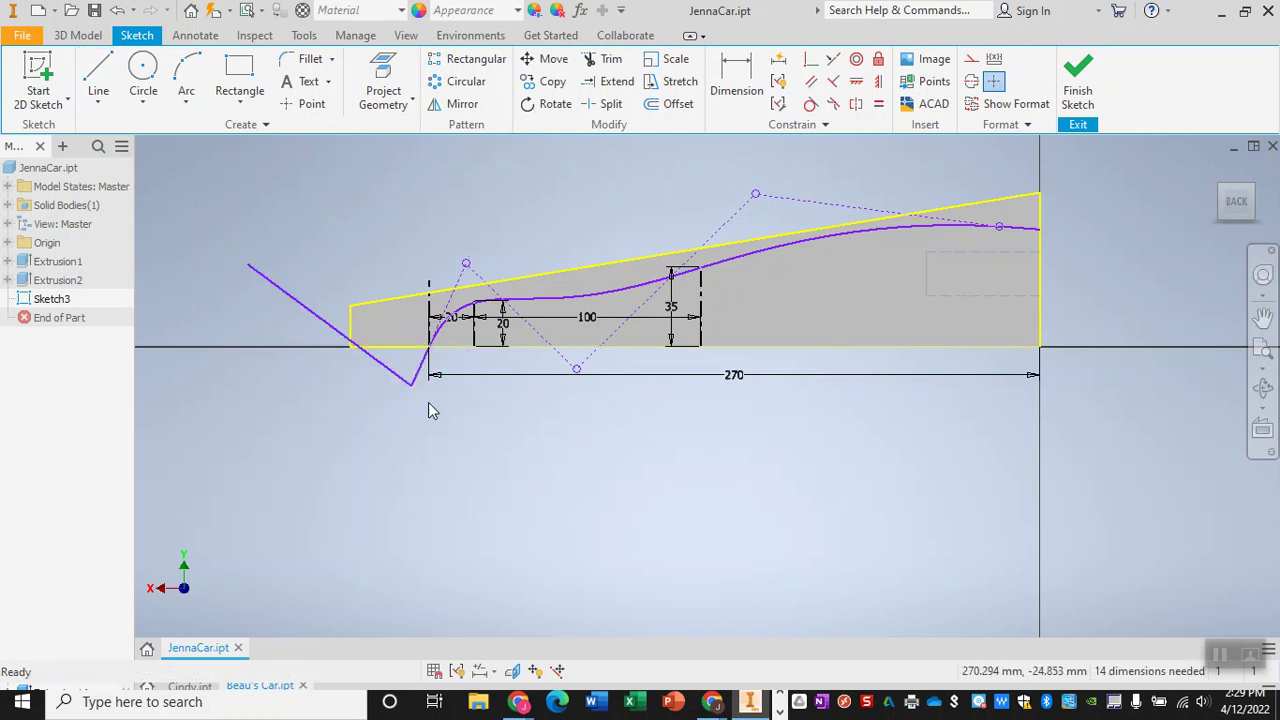
key(ctrl+z)
- Draw lines enclosing the area above the spline, from the front corner to its rear end, and finish the sketch
key(l)
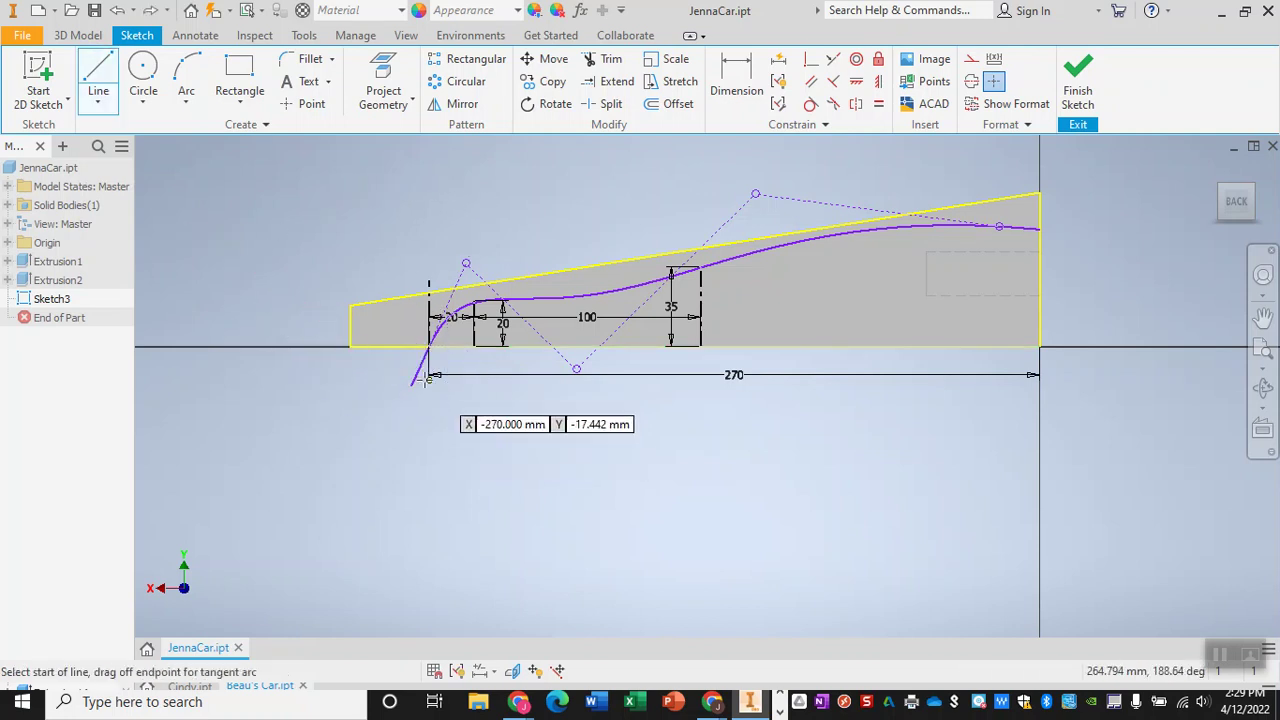
click(411, 386)
click(301, 367)
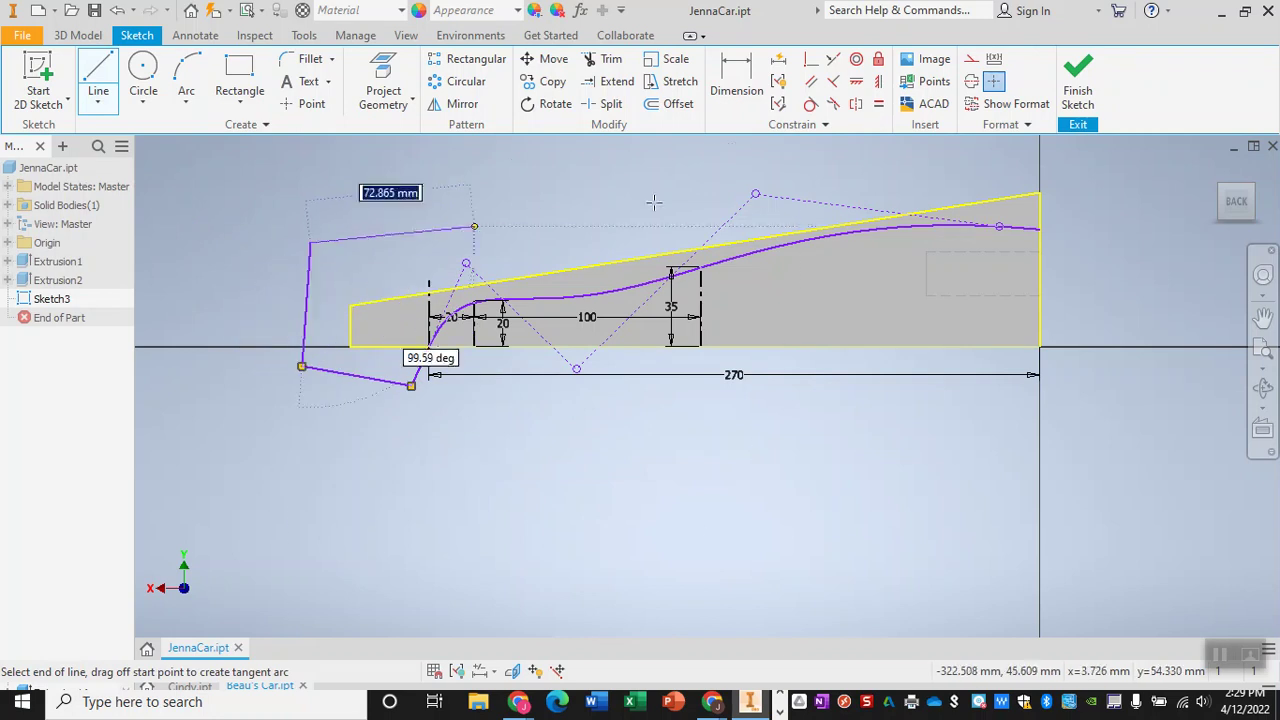
click(310, 242)
click(1051, 168)
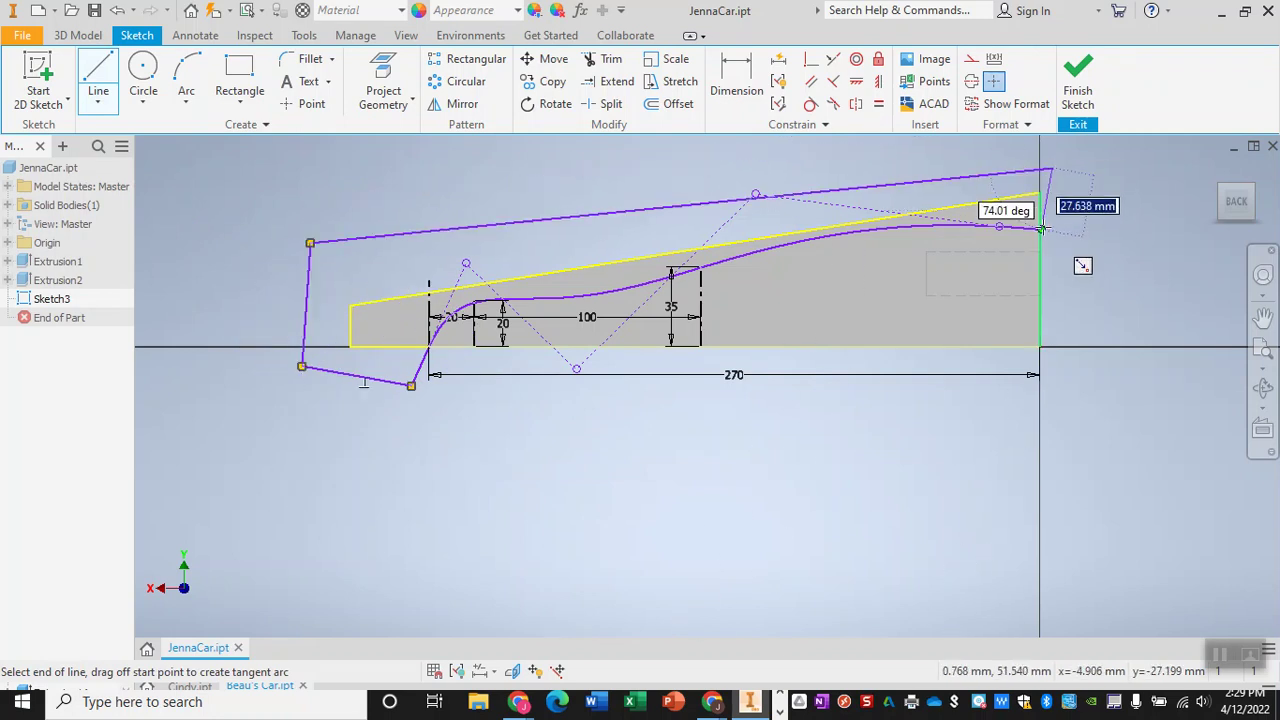
click(1040, 229)
click(1077, 92)
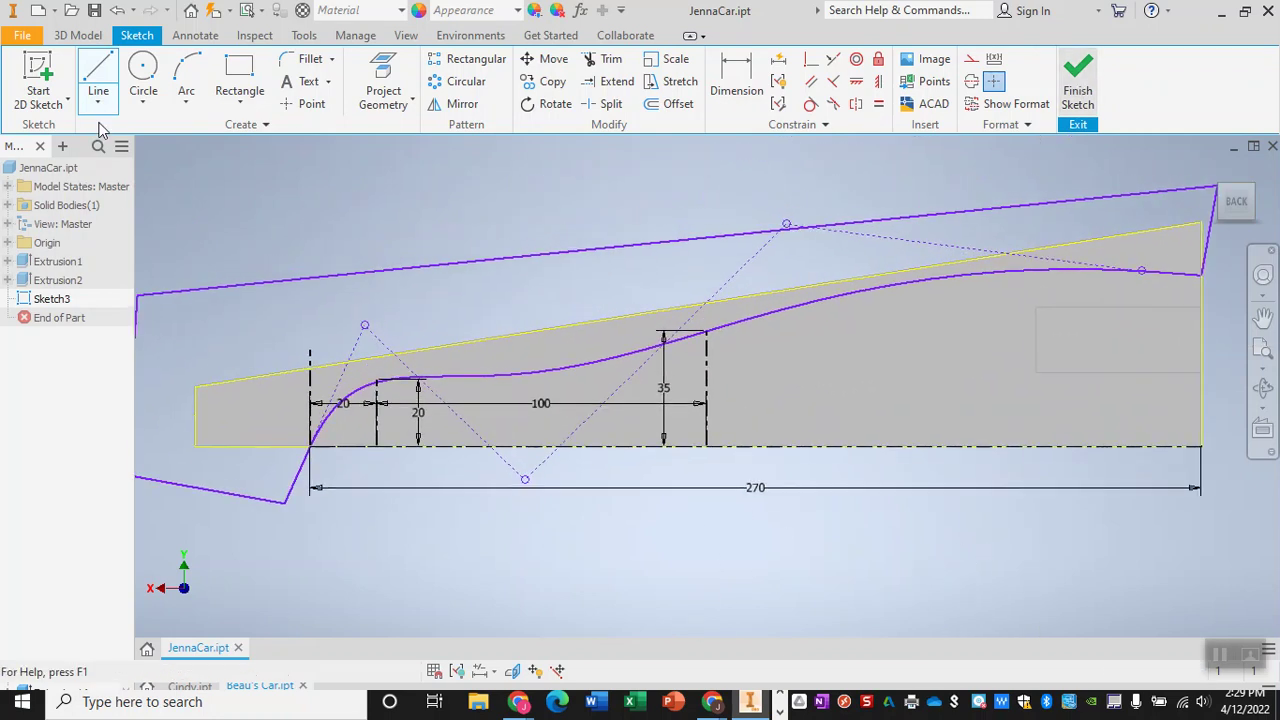
click(78, 35)
- Extrude both regions above the spline as a Cut, creating Extrusion3
click(99, 80)
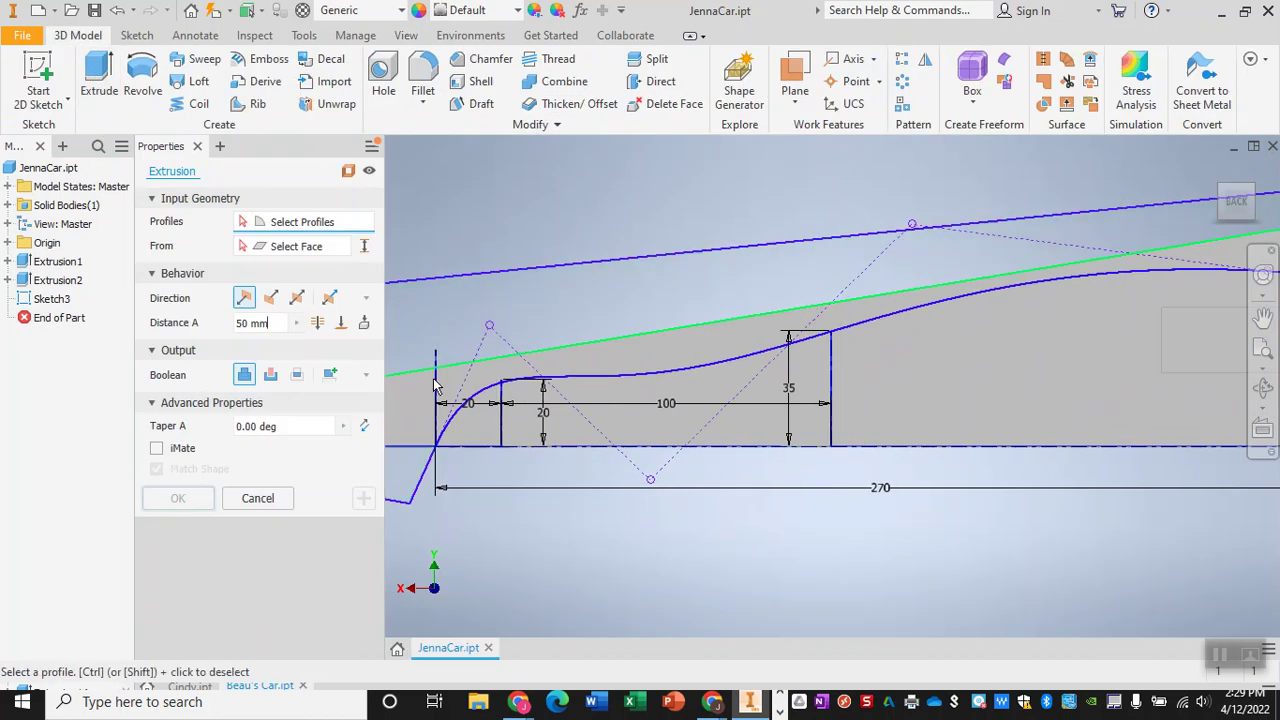
click(445, 410)
click(663, 355)
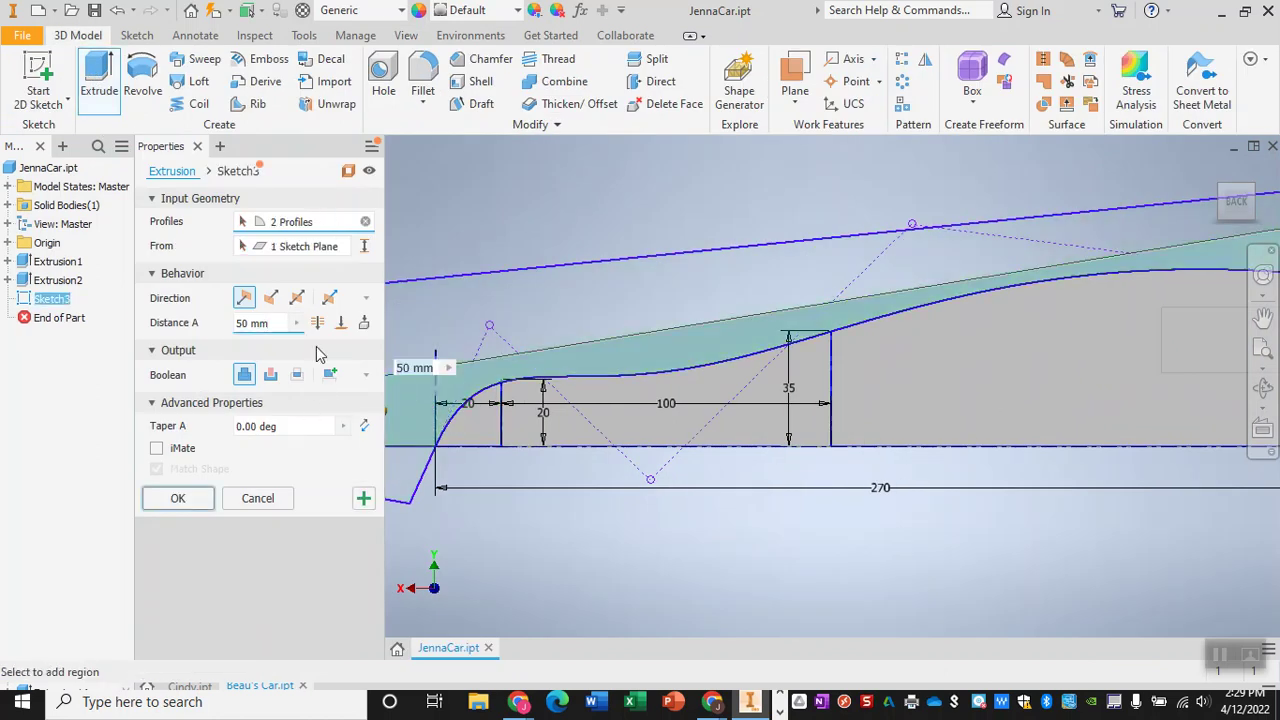
click(270, 375)
click(212, 499)
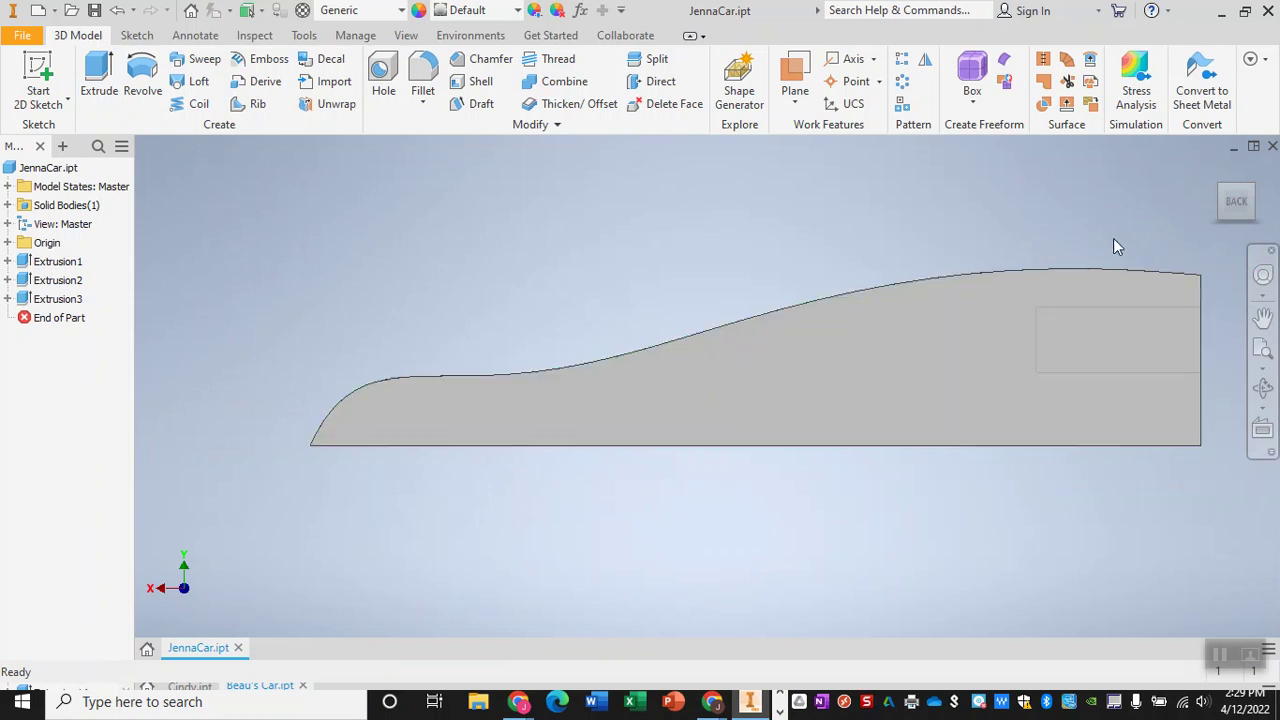
click(1240, 183)
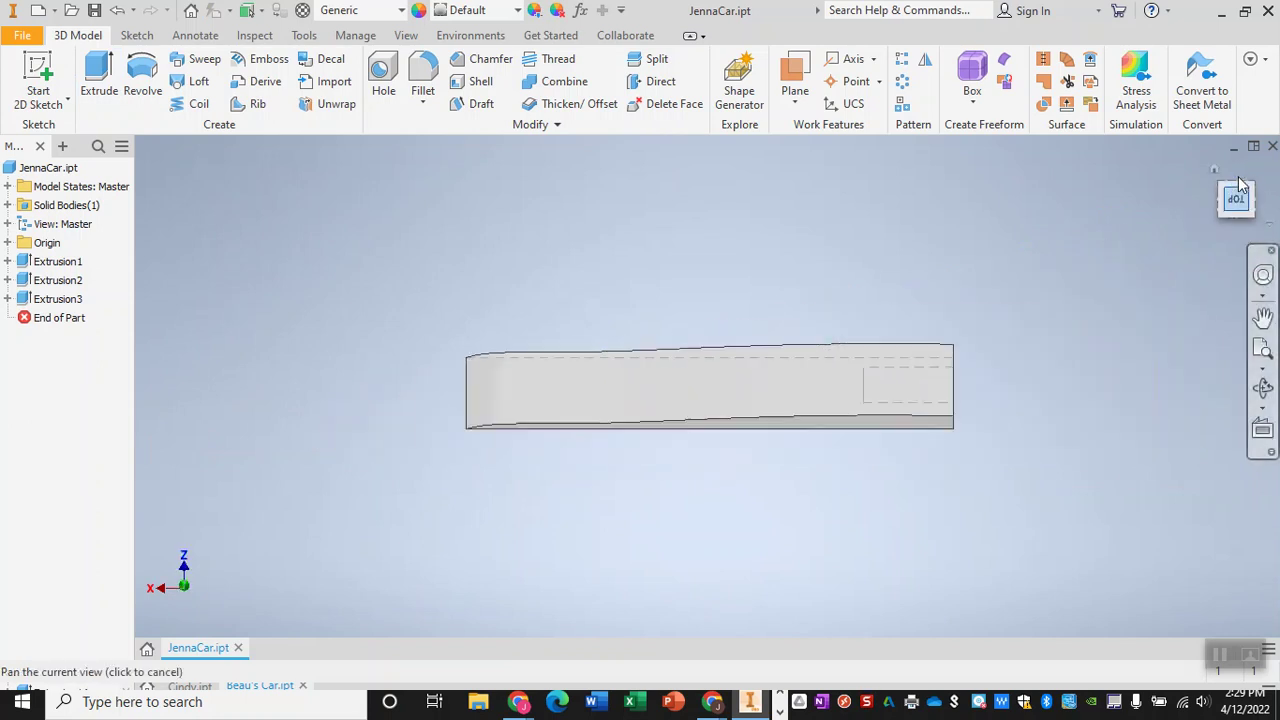
- Switch to the Top view and start Sketch4 on the car body's flat top face
click(1240, 232)
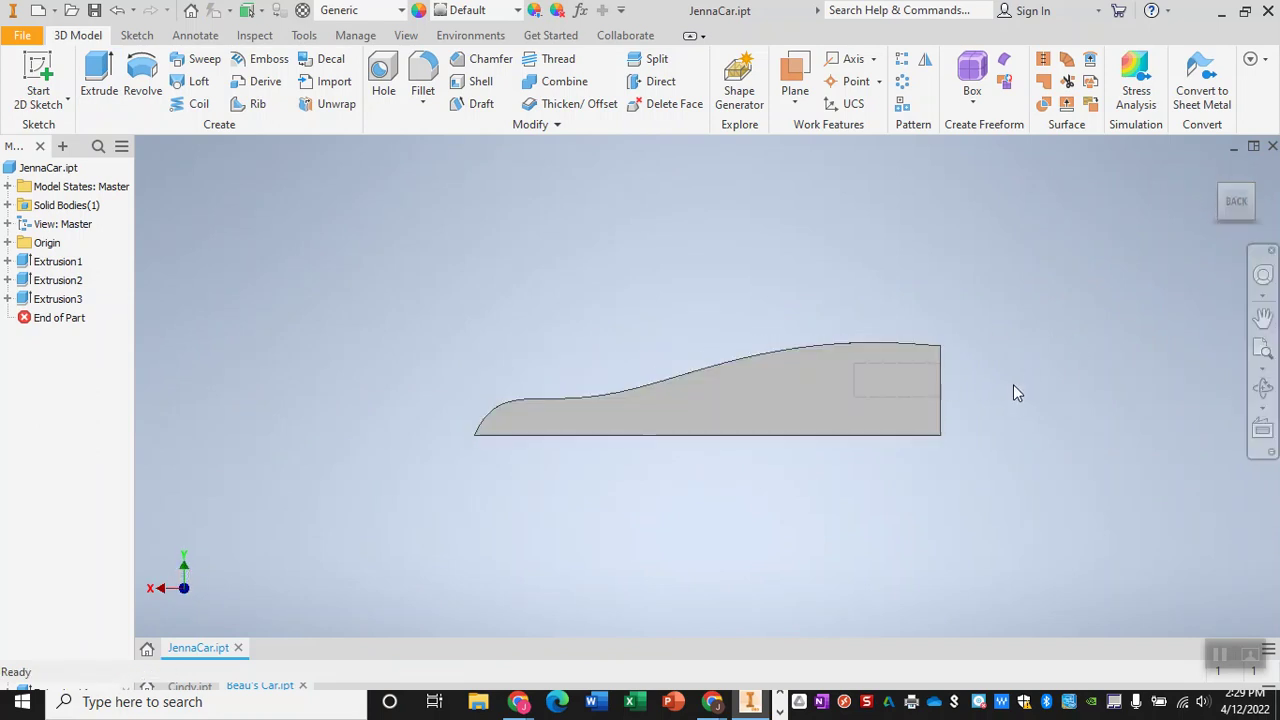
click(1238, 184)
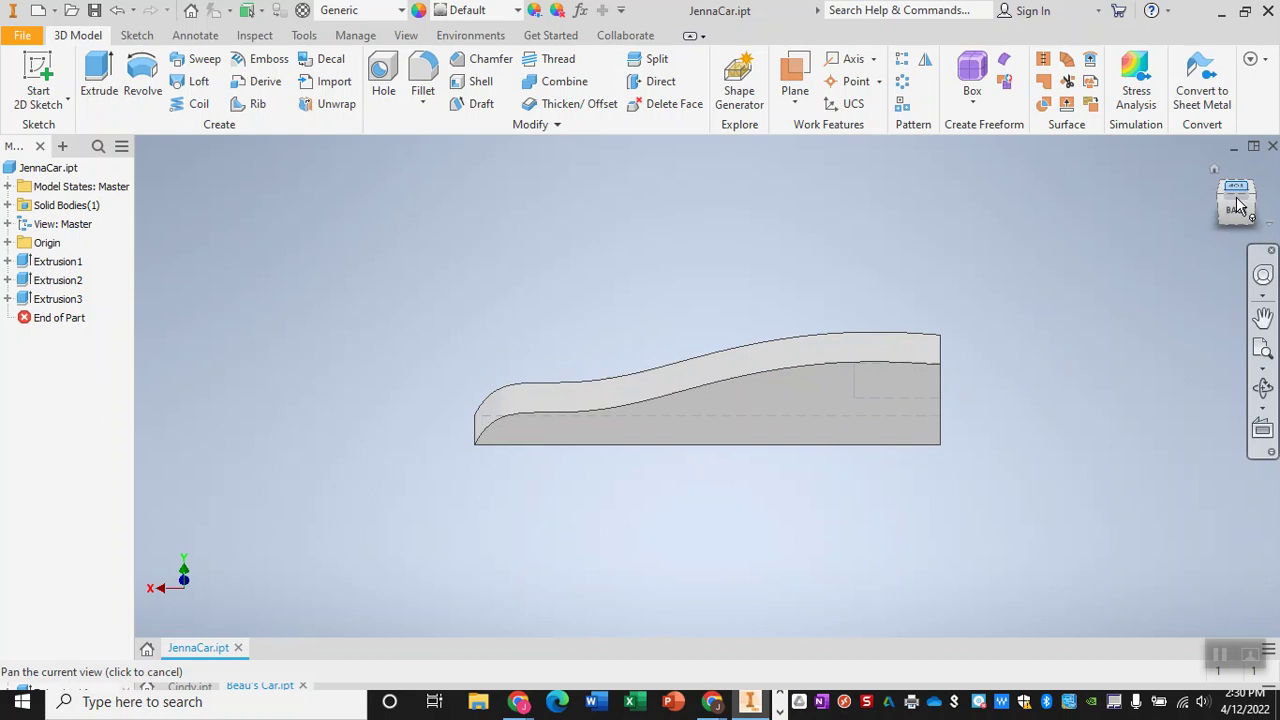
click(38, 75)
click(720, 395)
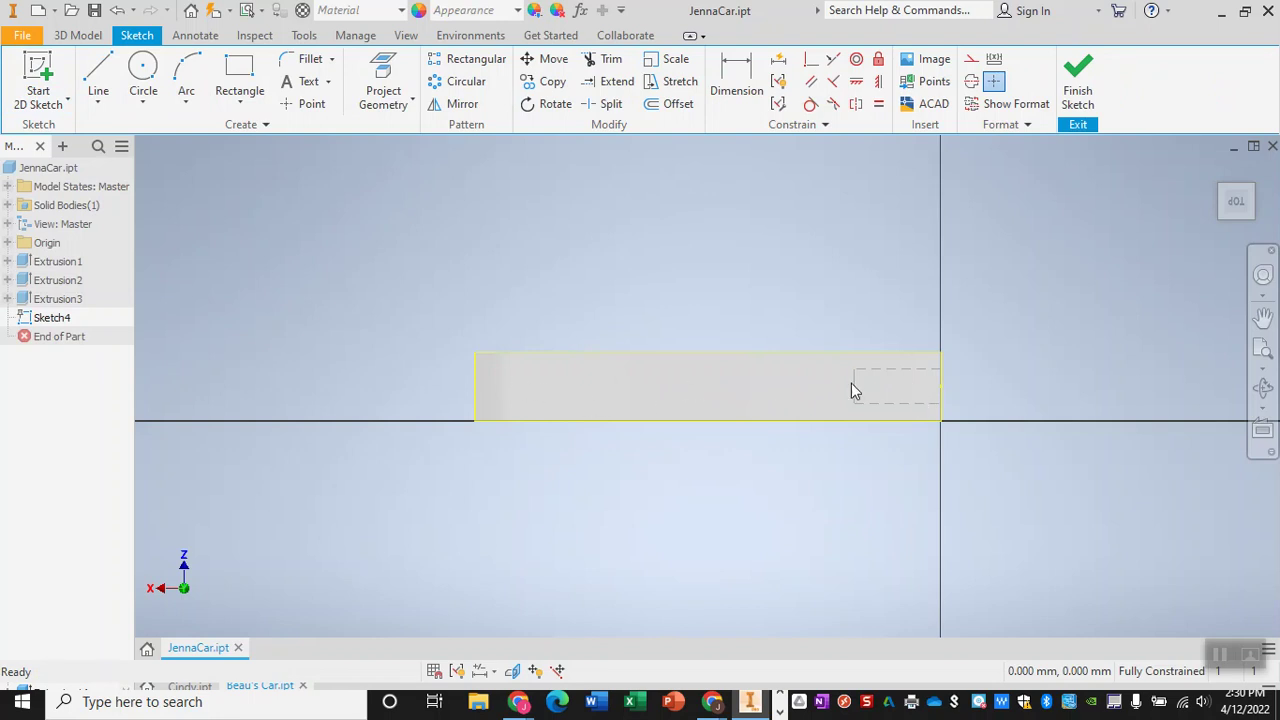
- Review the new sketch from the bottom, top and side views
click(1238, 231)
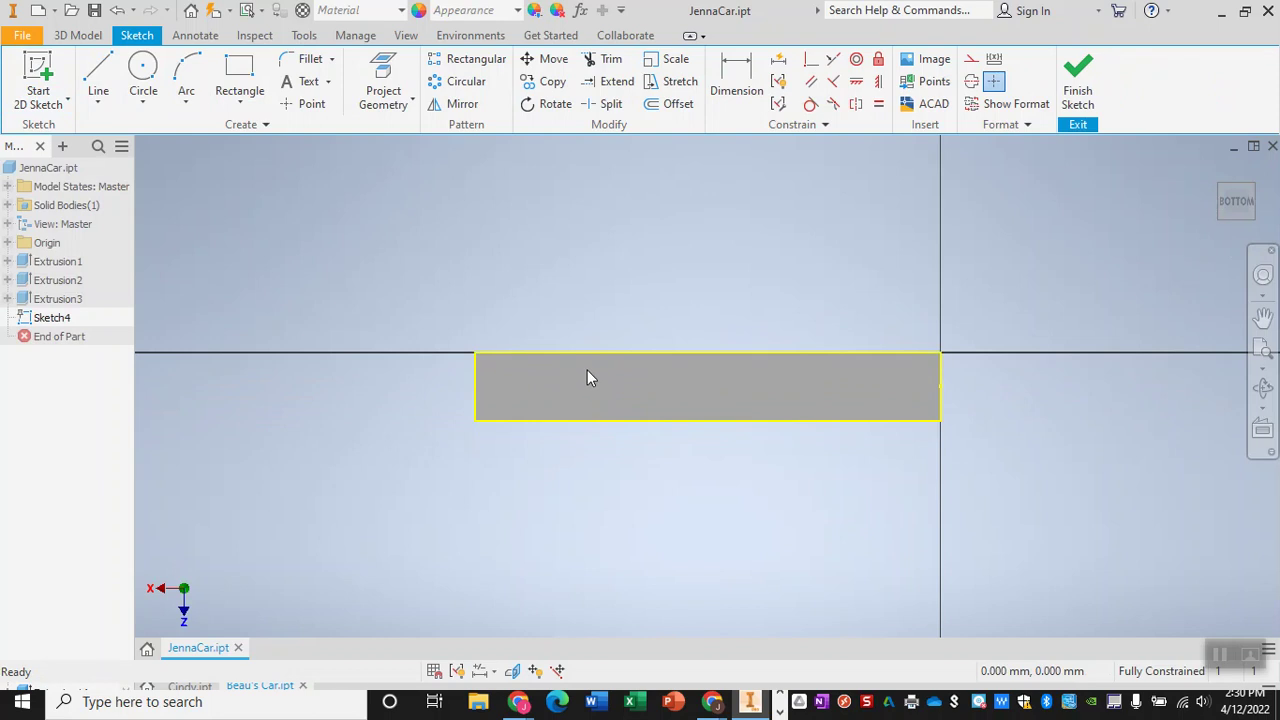
click(1239, 180)
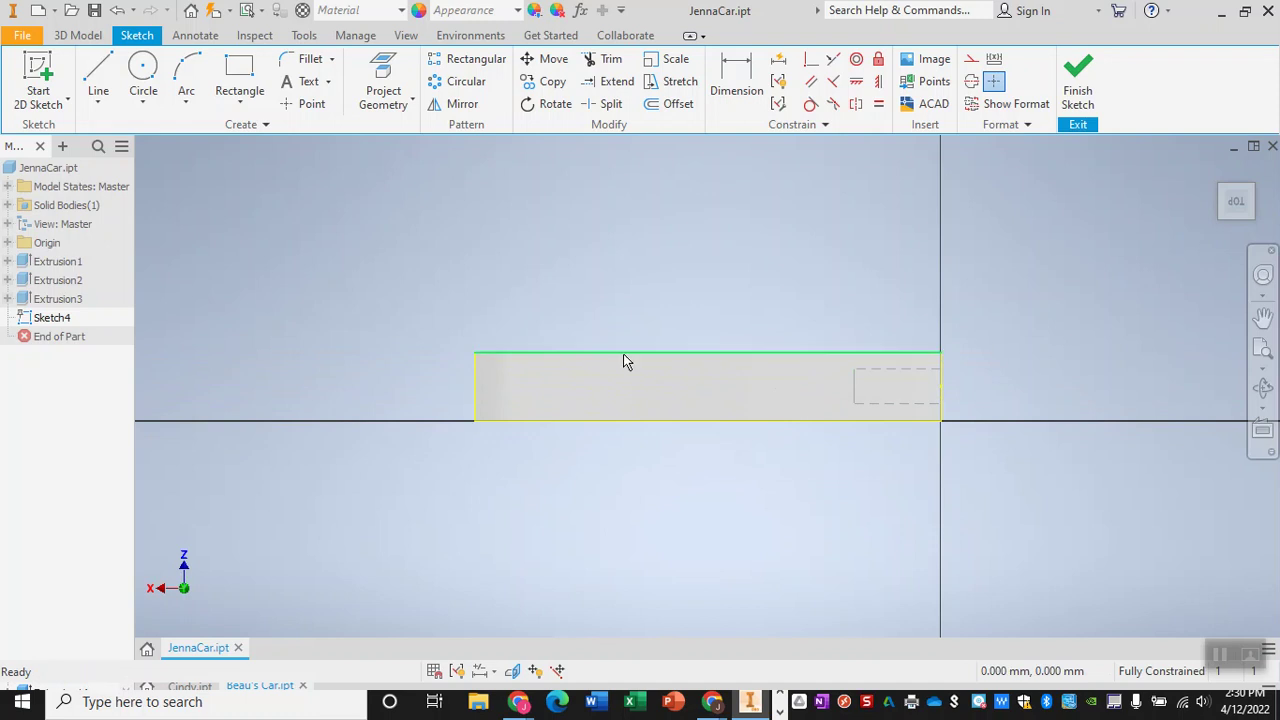
click(1238, 230)
click(1238, 230)
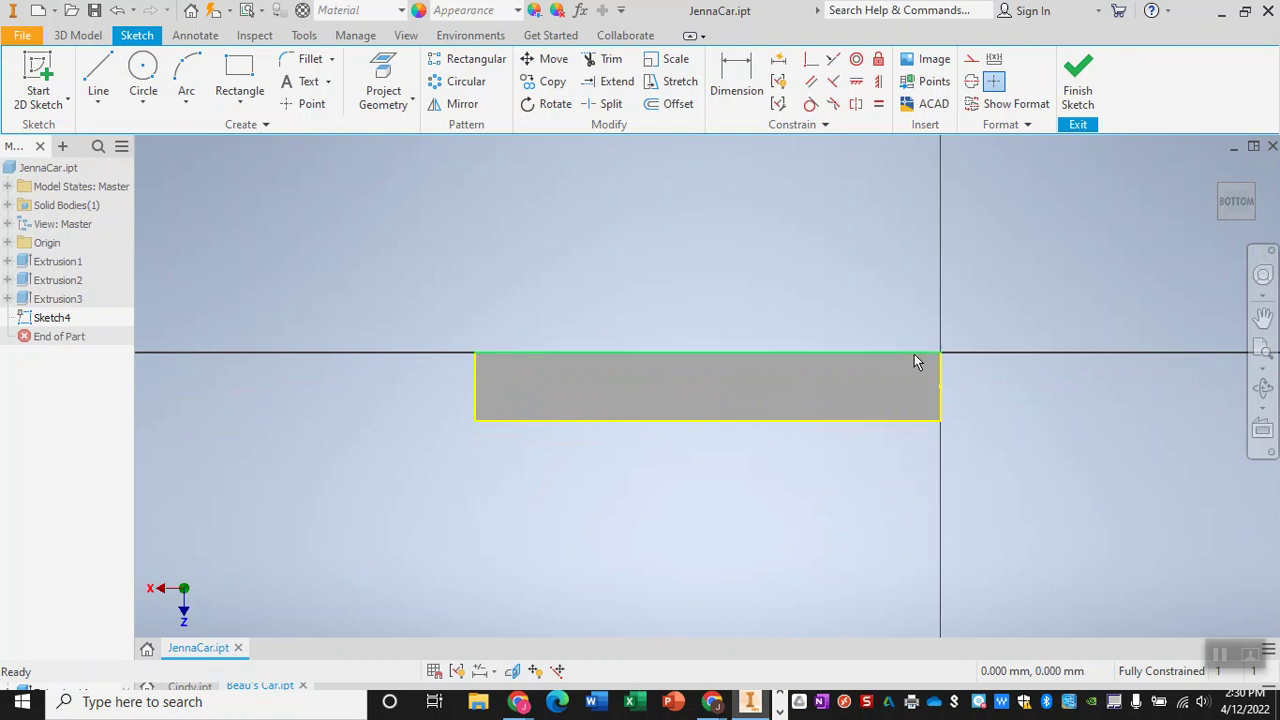
click(98, 104)
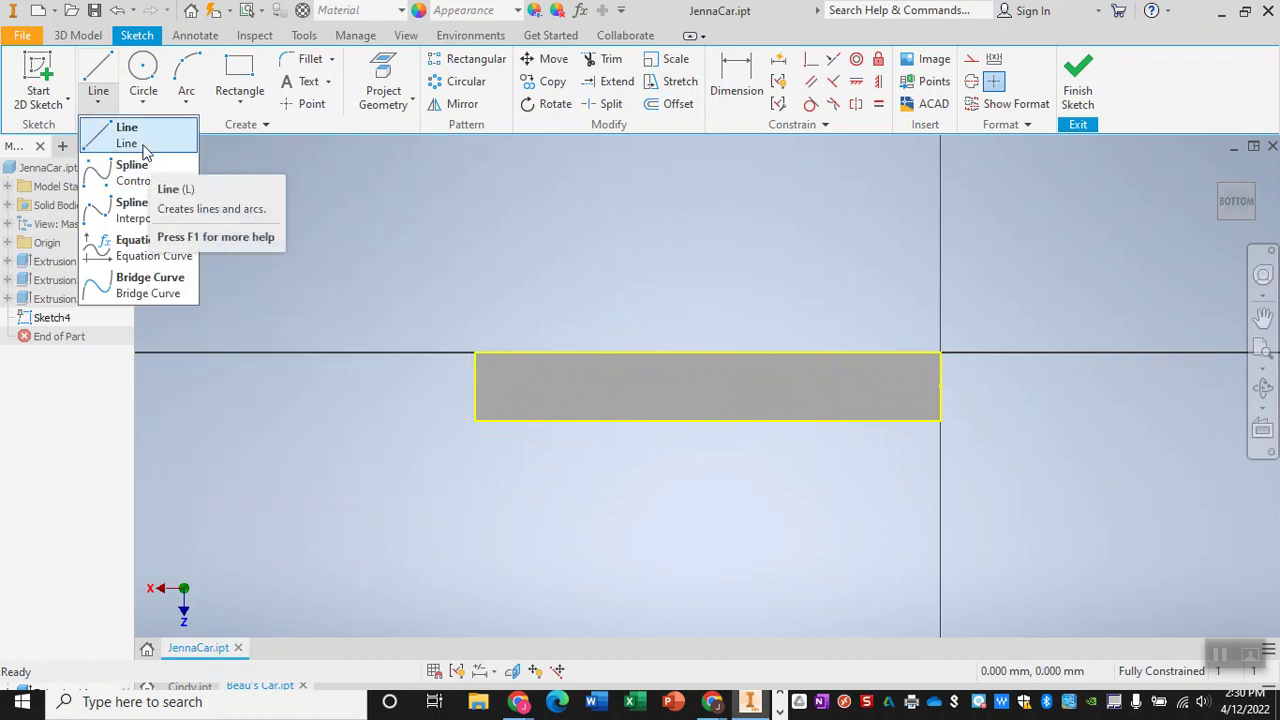
click(131, 172)
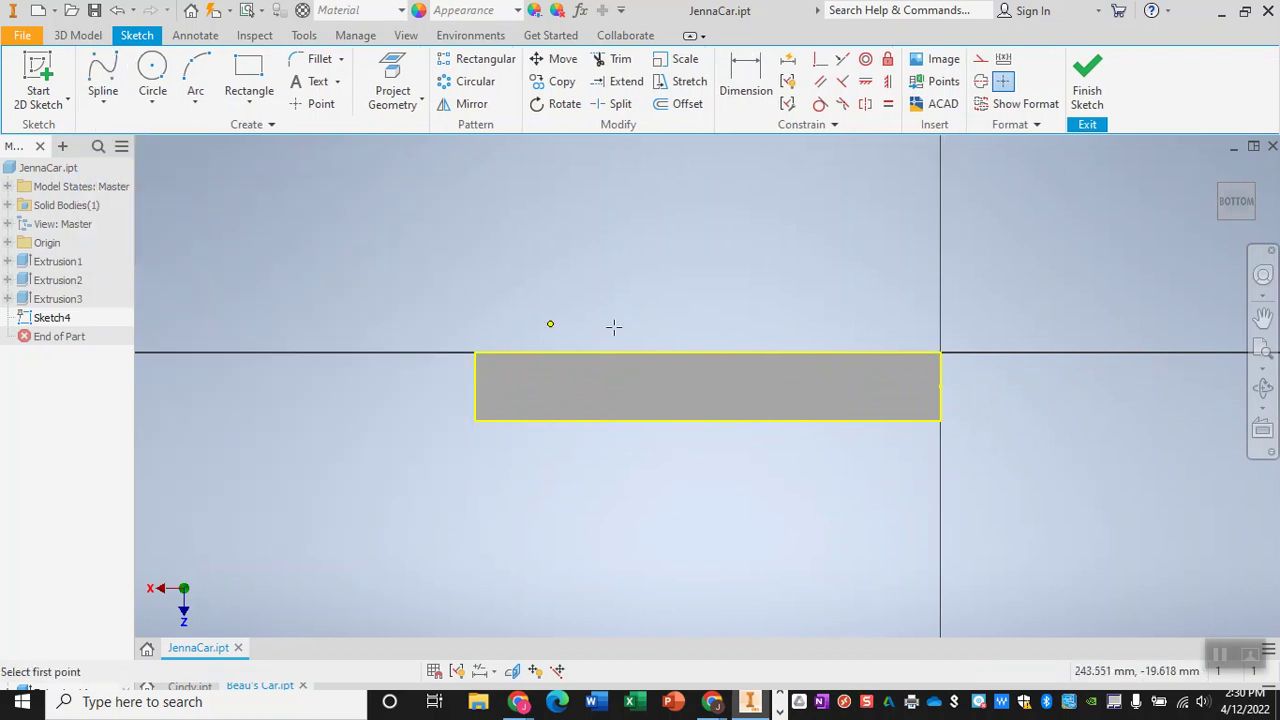
- Draw a seven-point spline from the rectangle's left edge to its top-right corner
click(475, 386)
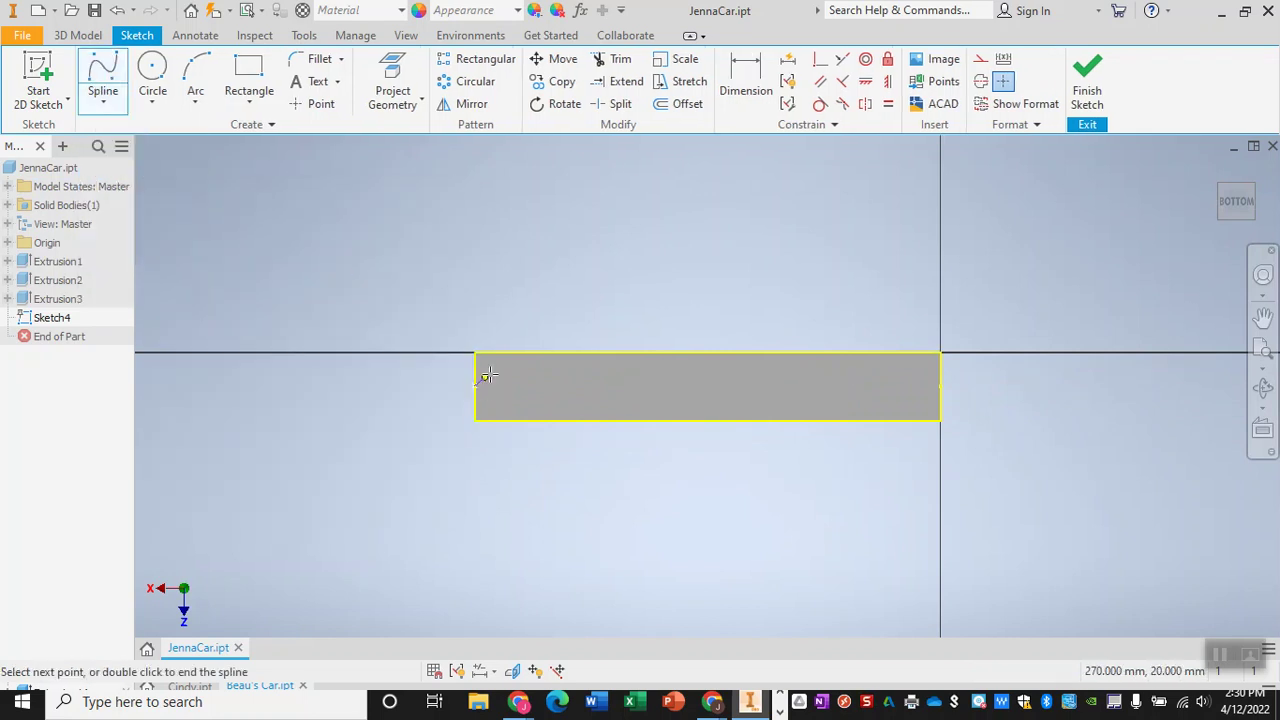
click(517, 342)
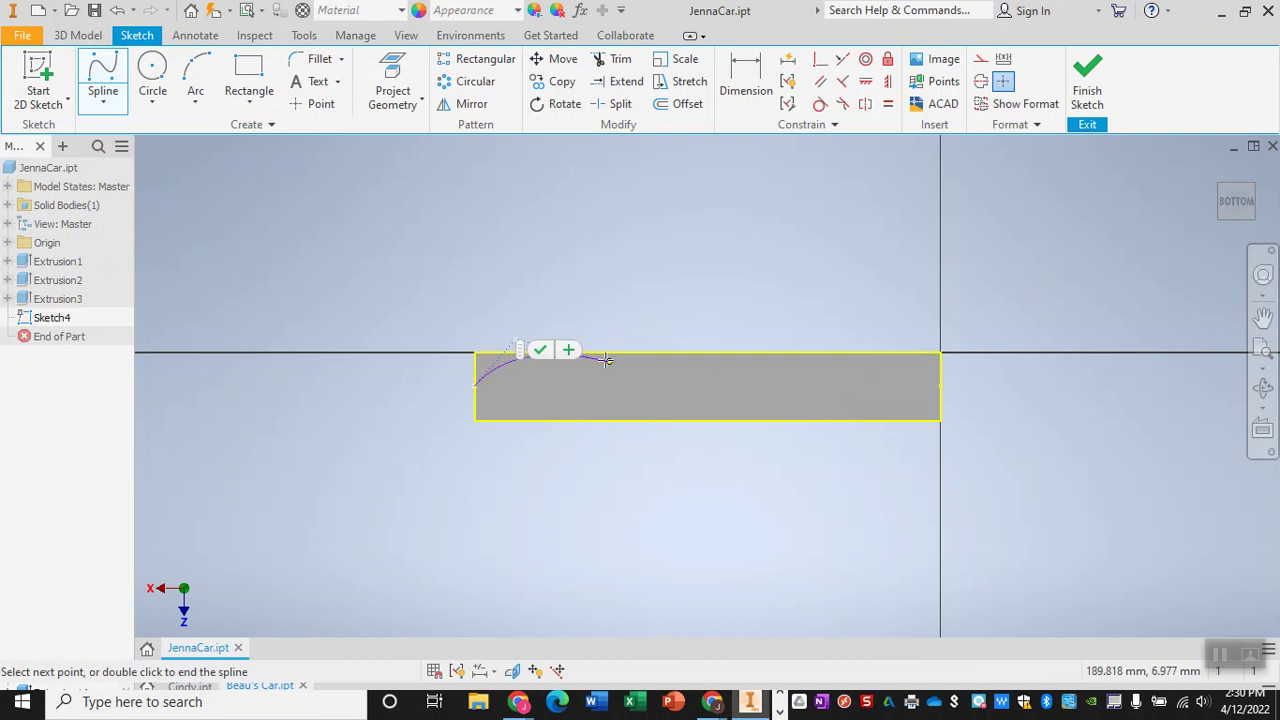
click(604, 359)
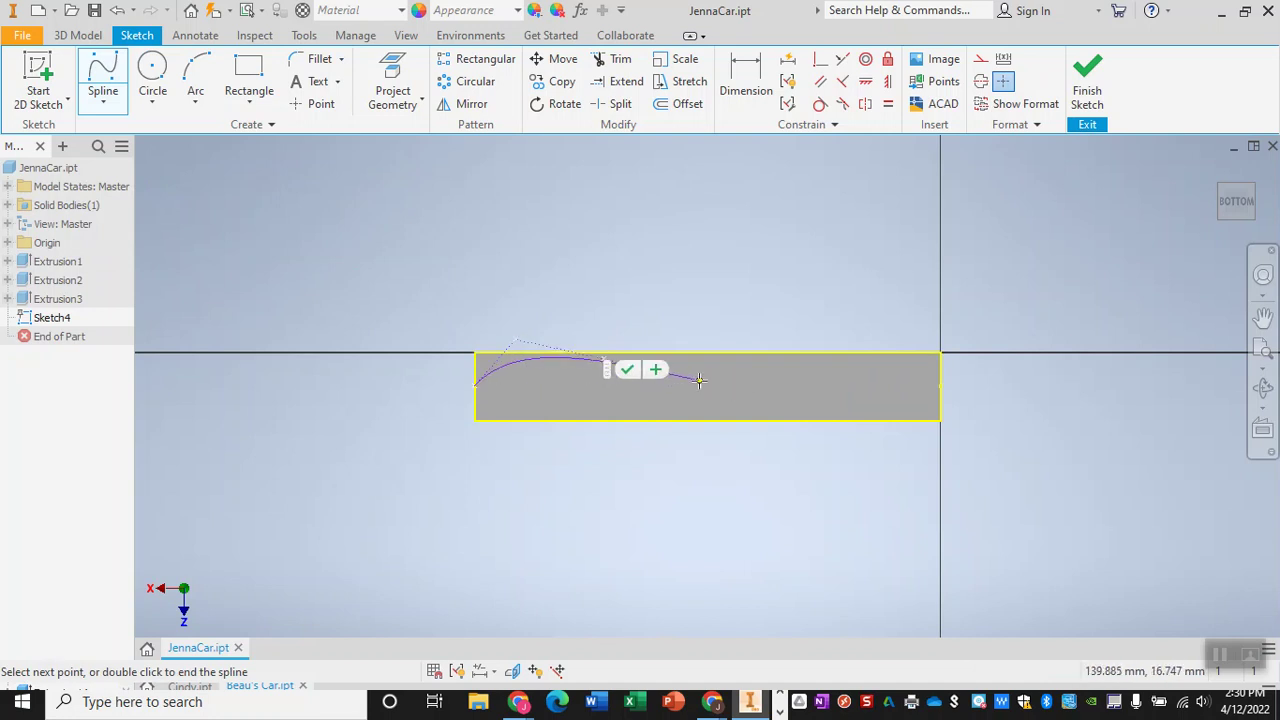
click(699, 380)
click(815, 365)
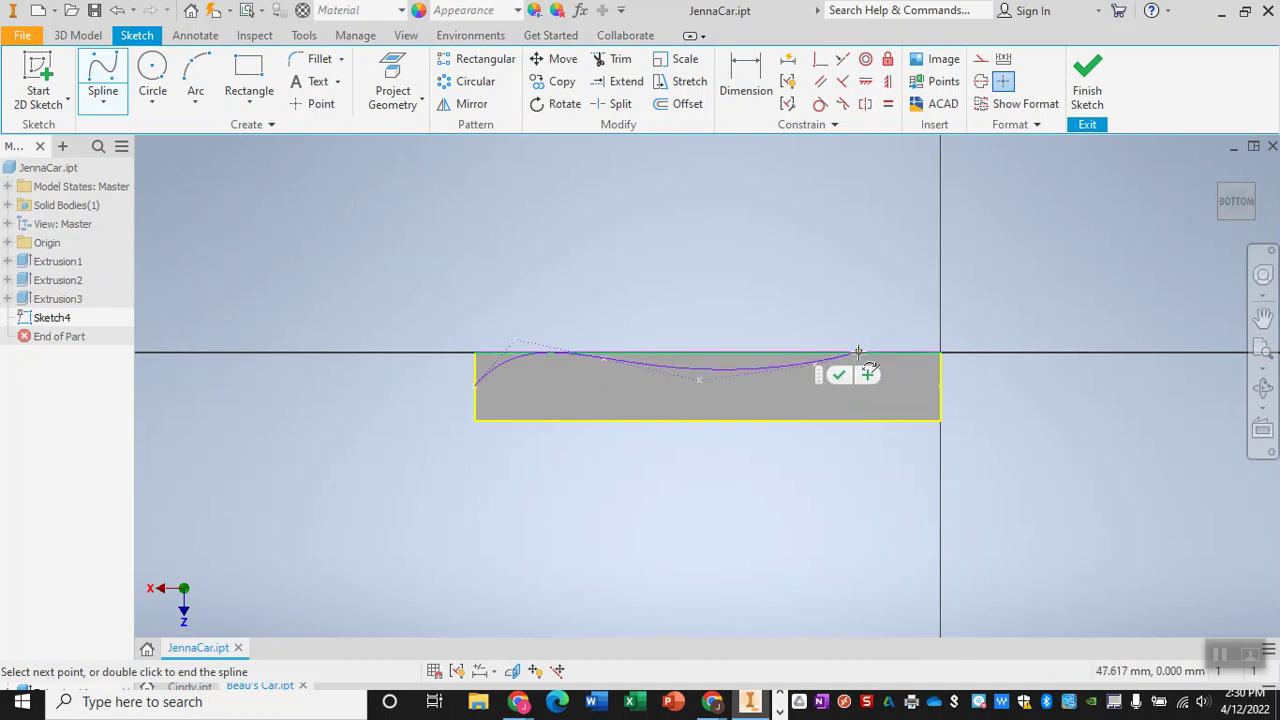
click(858, 352)
click(942, 353)
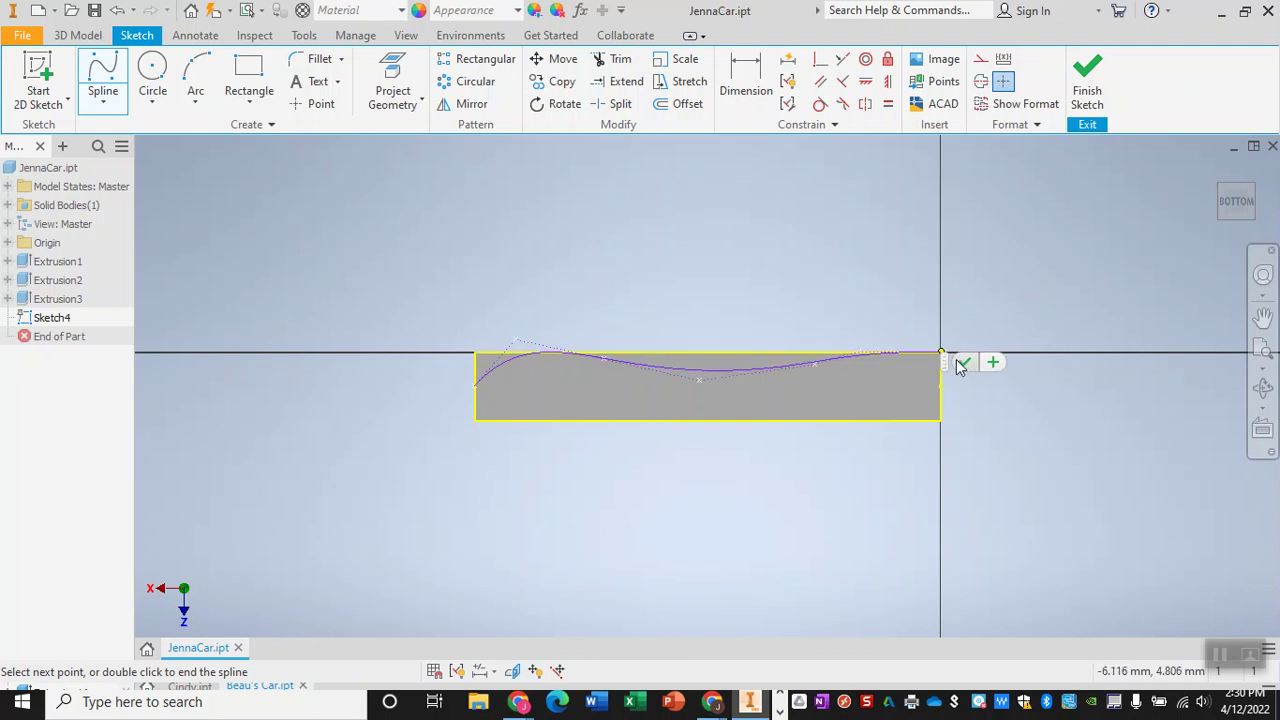
click(963, 363)
scroll(619, 386, up, 3)
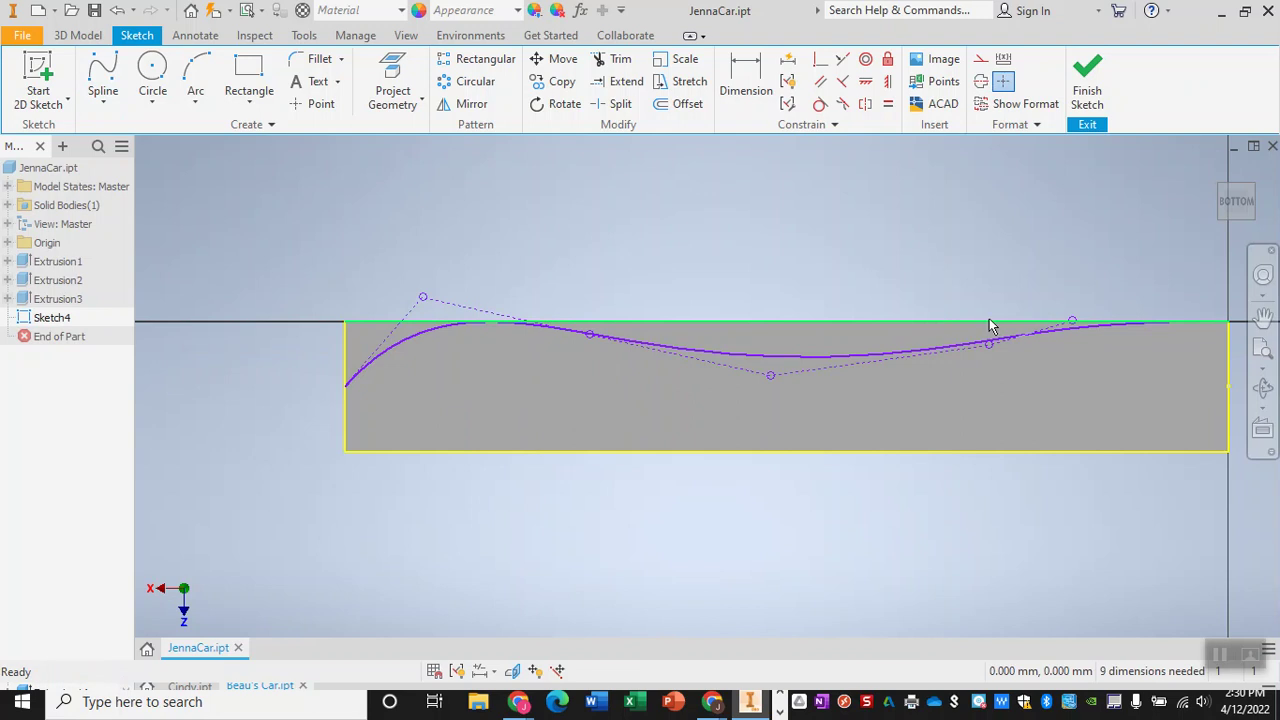
- Slide the curve's right endpoint along the top edge and reshape its right end
drag(1079, 323, 1089, 320)
scroll(1079, 322, down, 2)
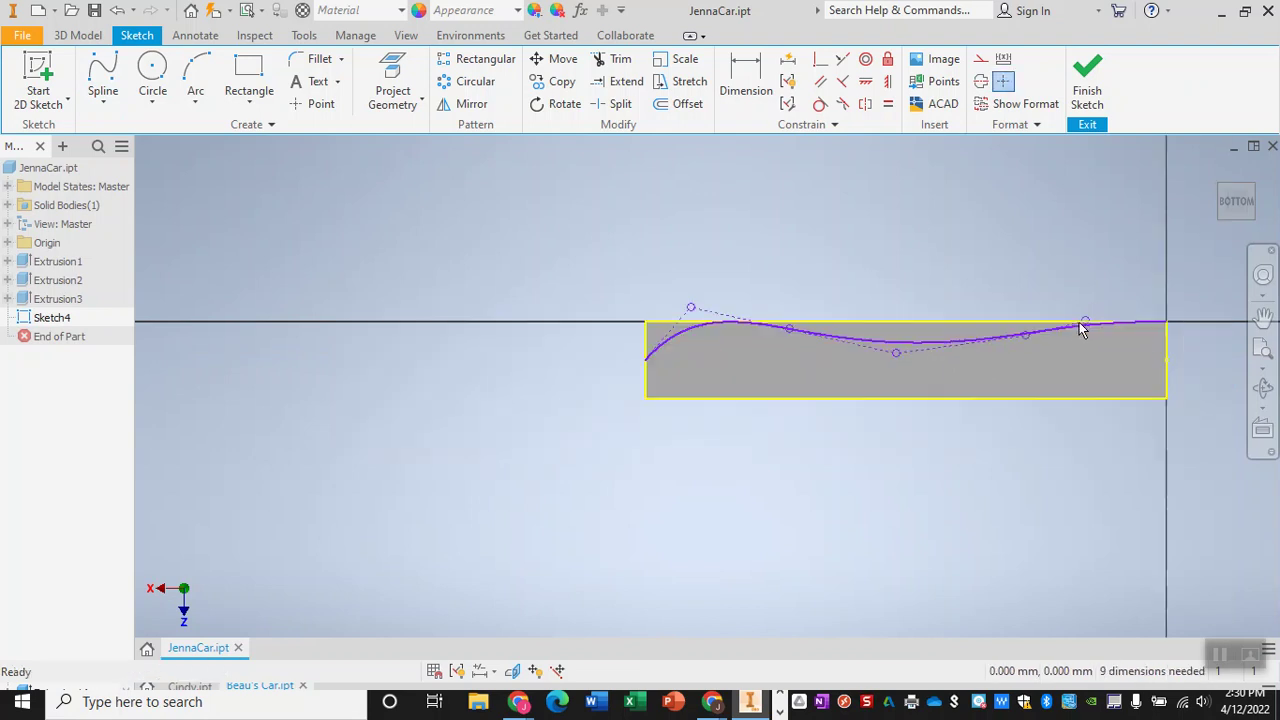
scroll(1079, 322, up, 3)
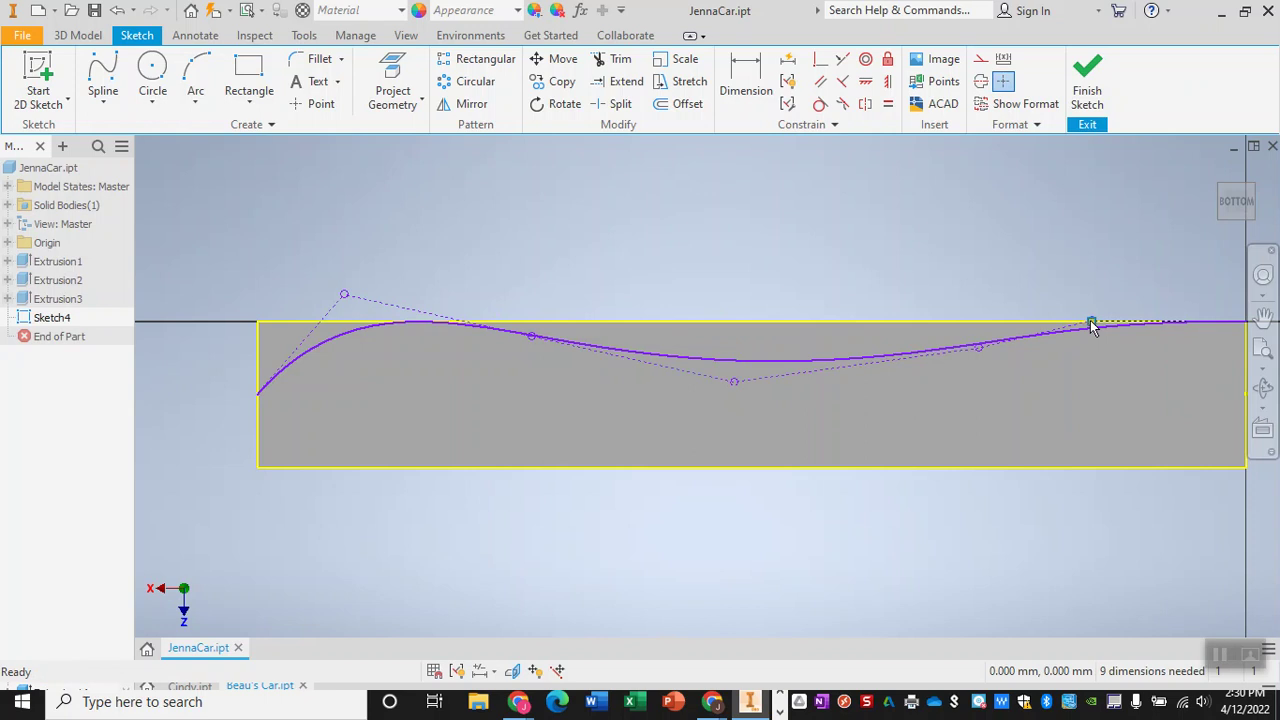
drag(1091, 326, 1103, 293)
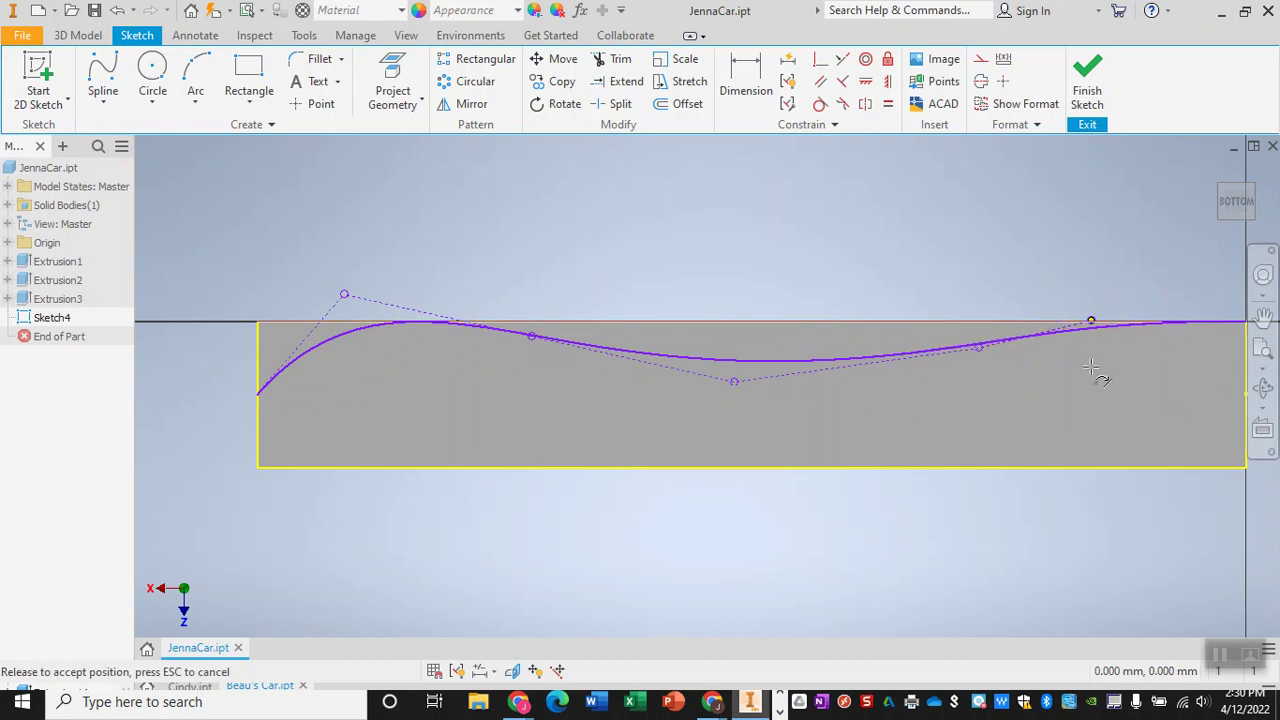
drag(1091, 368, 1086, 335)
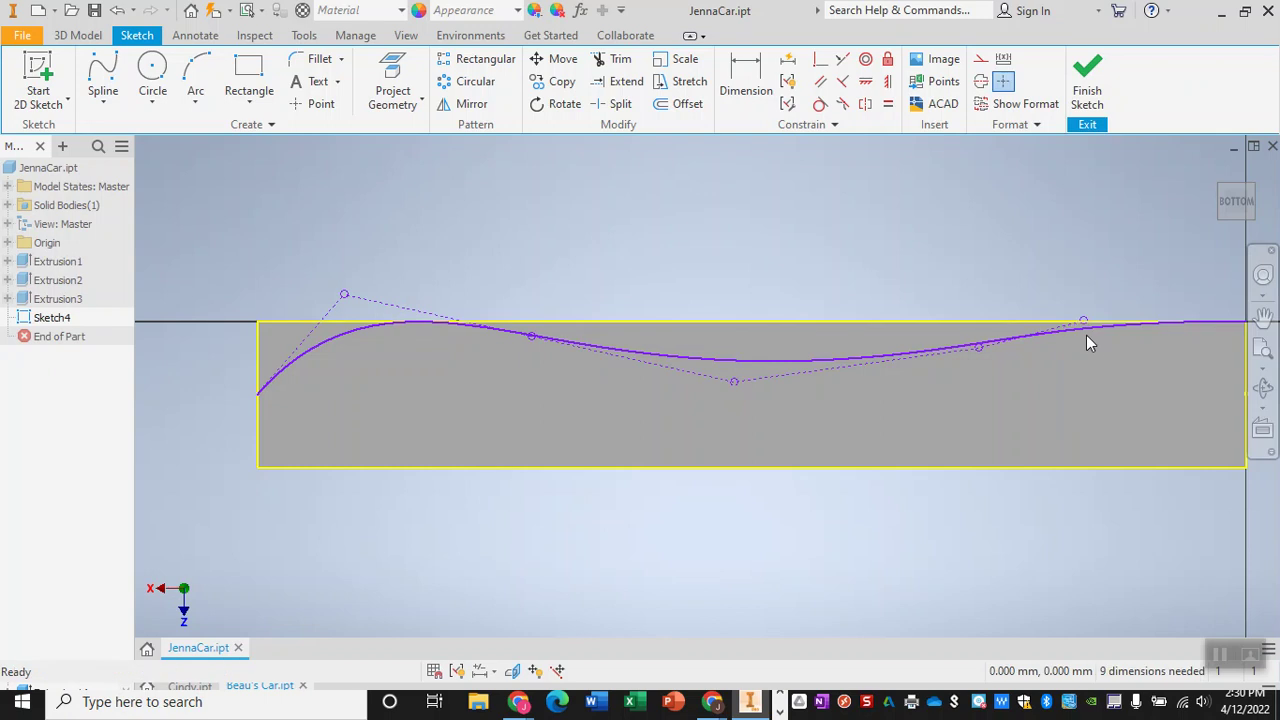
mouse_move(1086, 335)
middle_down()
mouse_move(1014, 349)
mouse_move(1033, 345)
middle_up()
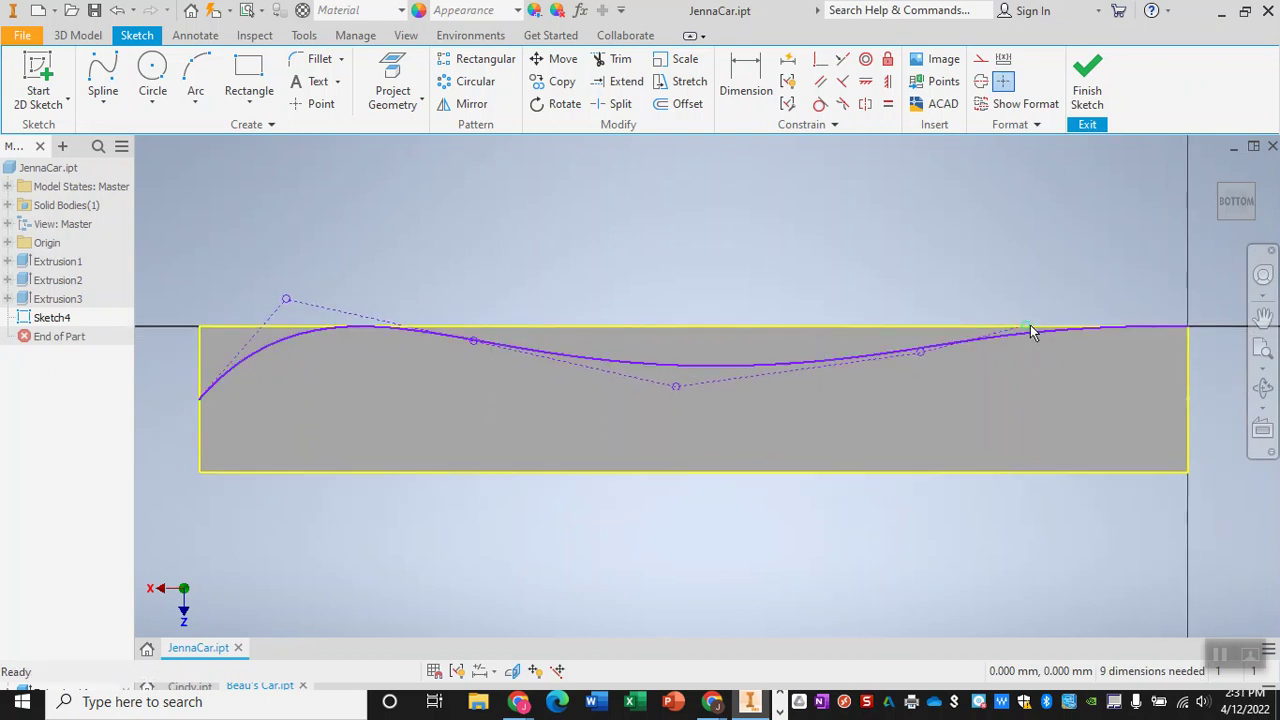
mouse_move(1028, 326)
mouse_down()
mouse_move(1033, 275)
mouse_move(1035, 326)
mouse_up()
- Pull the curve's dip lower and raise the hump at its front
mouse_move(673, 389)
mouse_down()
mouse_move(697, 420)
mouse_move(669, 402)
mouse_up()
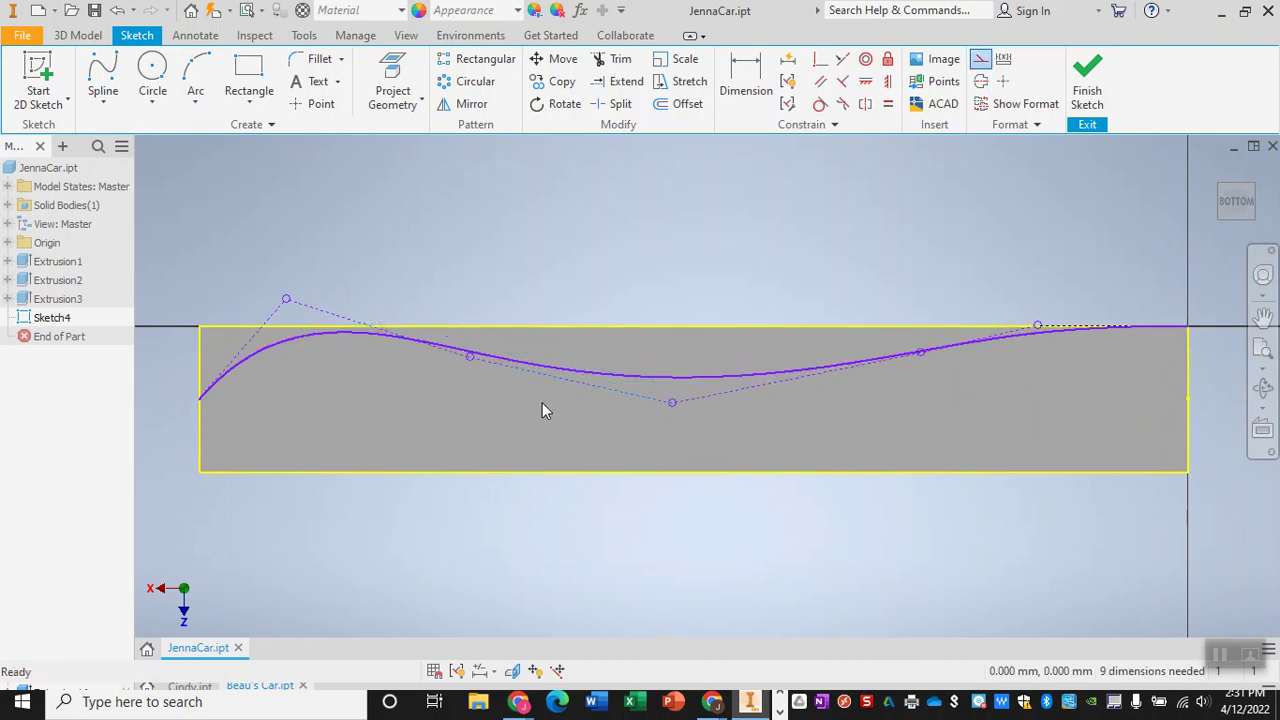
middle_drag(614, 397, 694, 387)
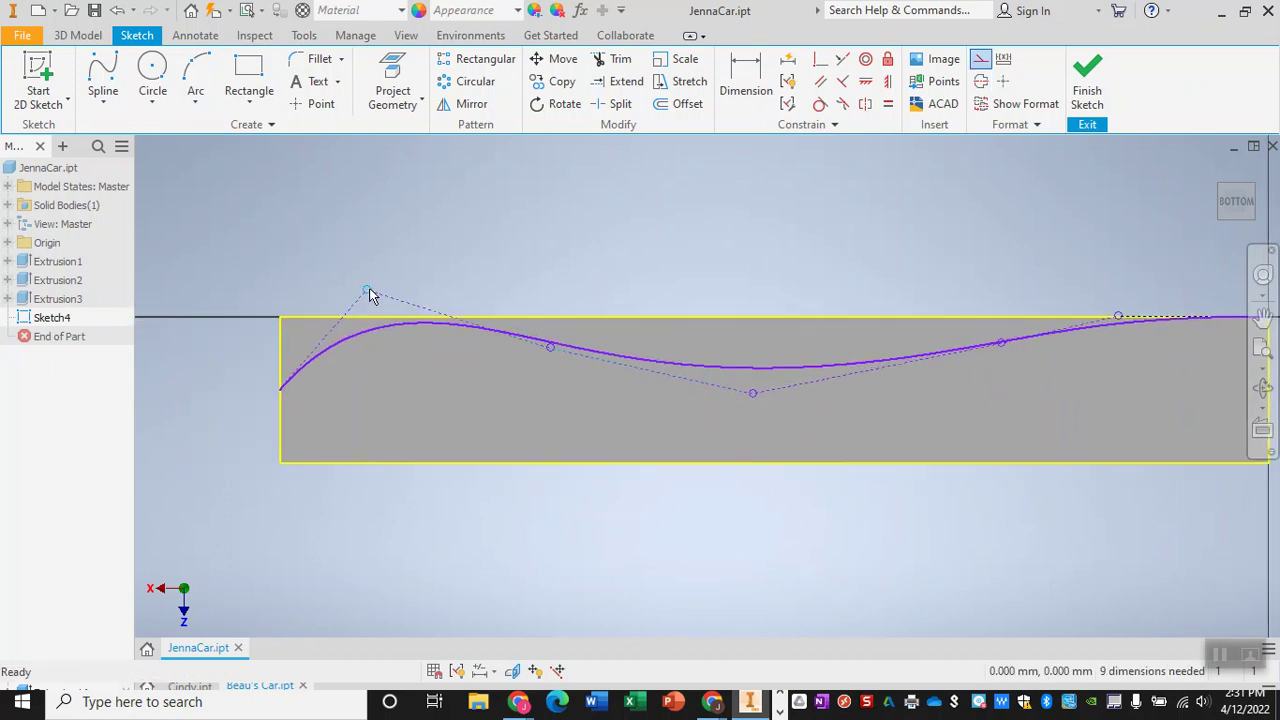
drag(368, 290, 374, 283)
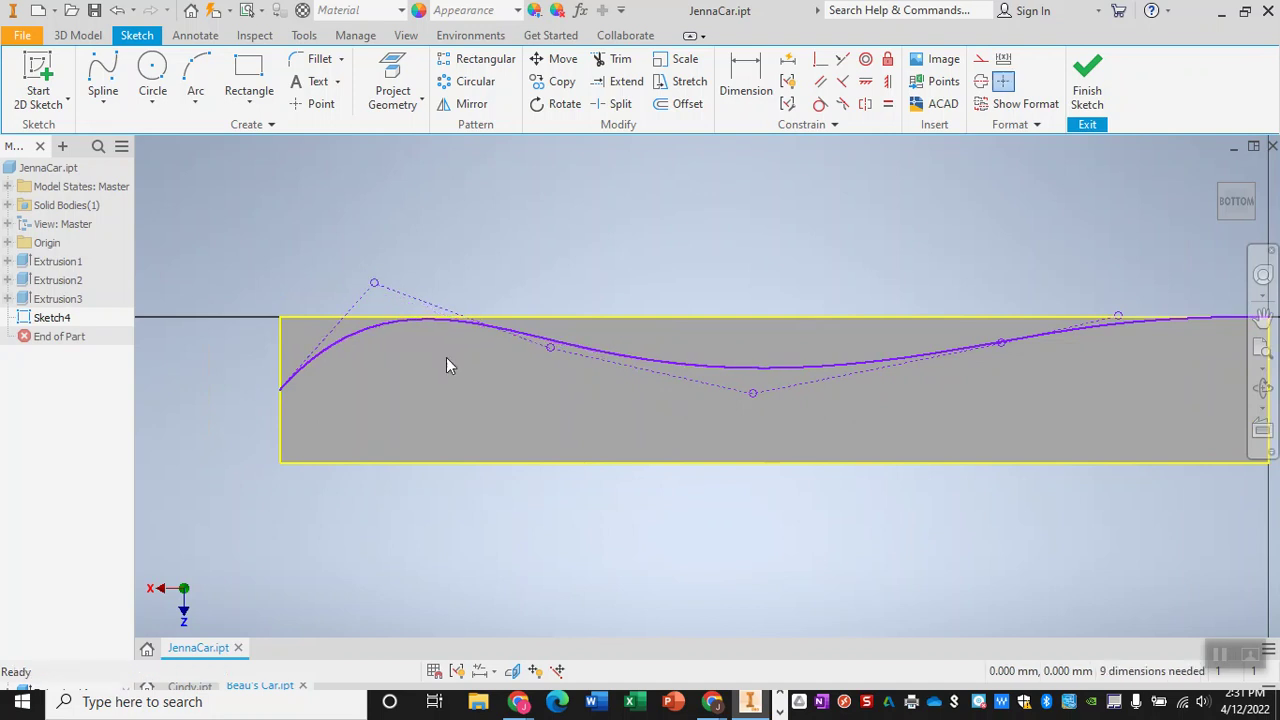
scroll(810, 447, up, 2)
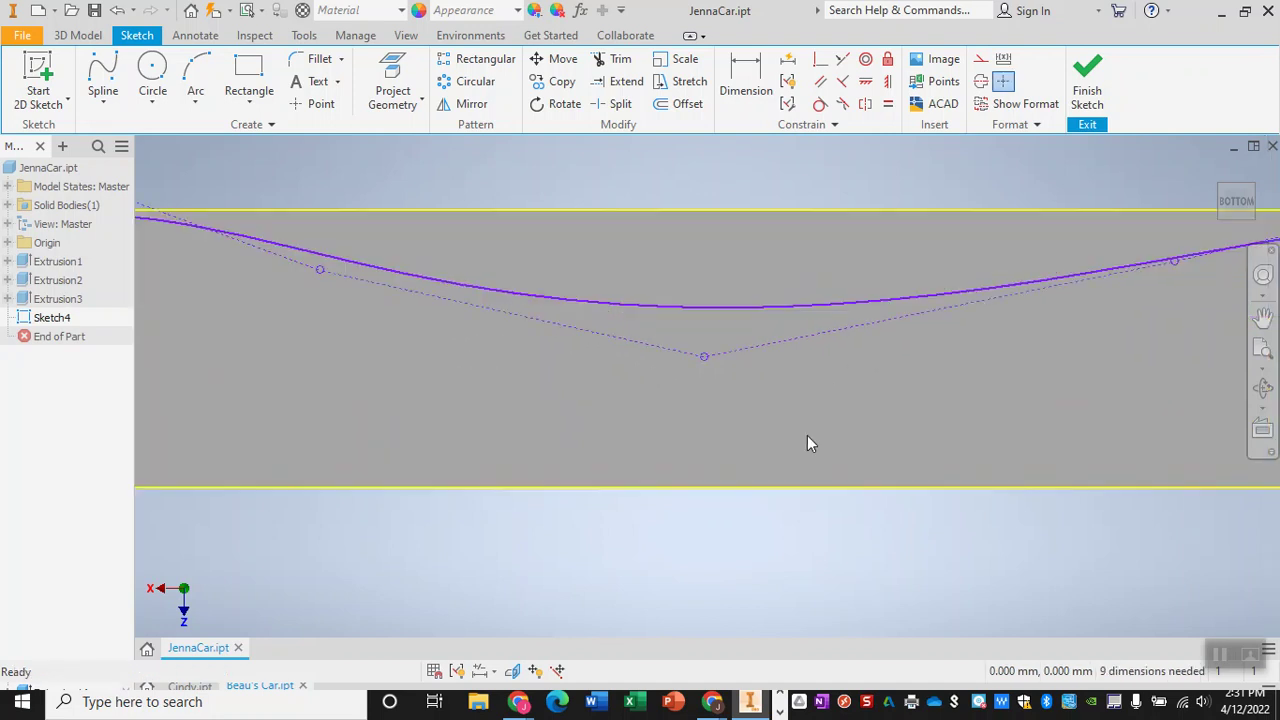
scroll(810, 443, down, 3)
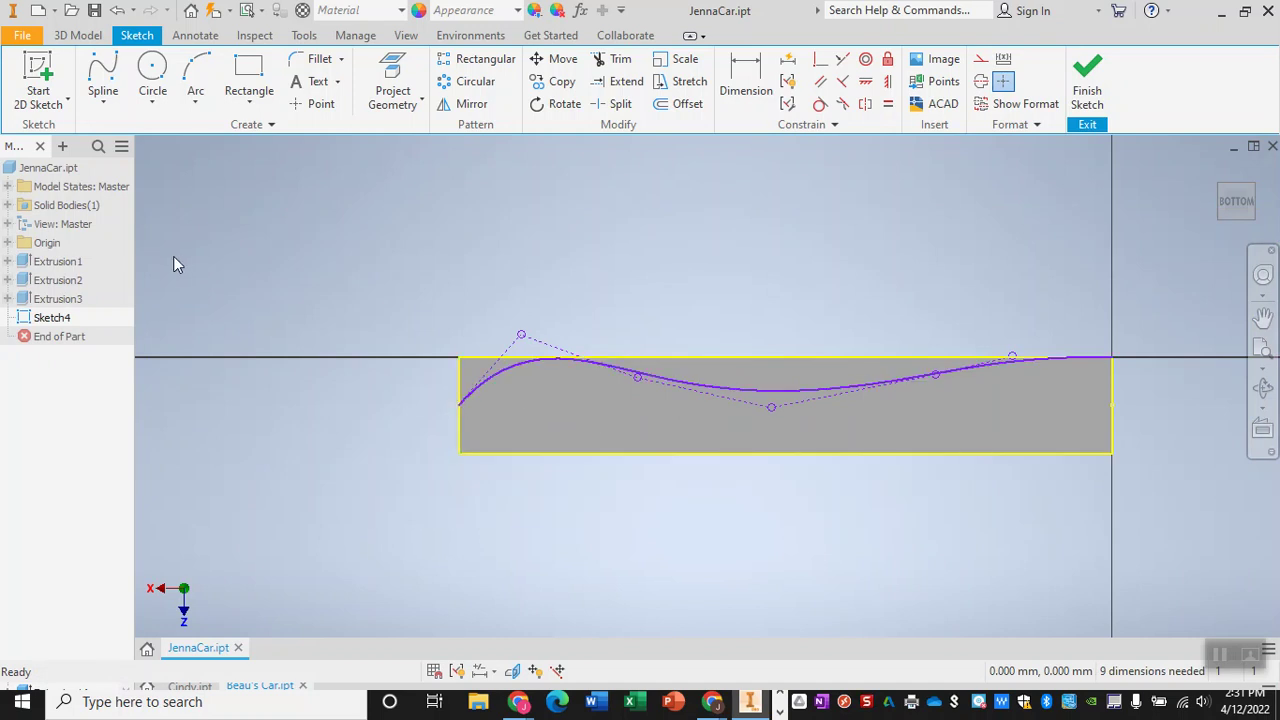
click(105, 100)
- Draw a horizontal centre line from the curve's left tip past the rectangle's right side
click(135, 120)
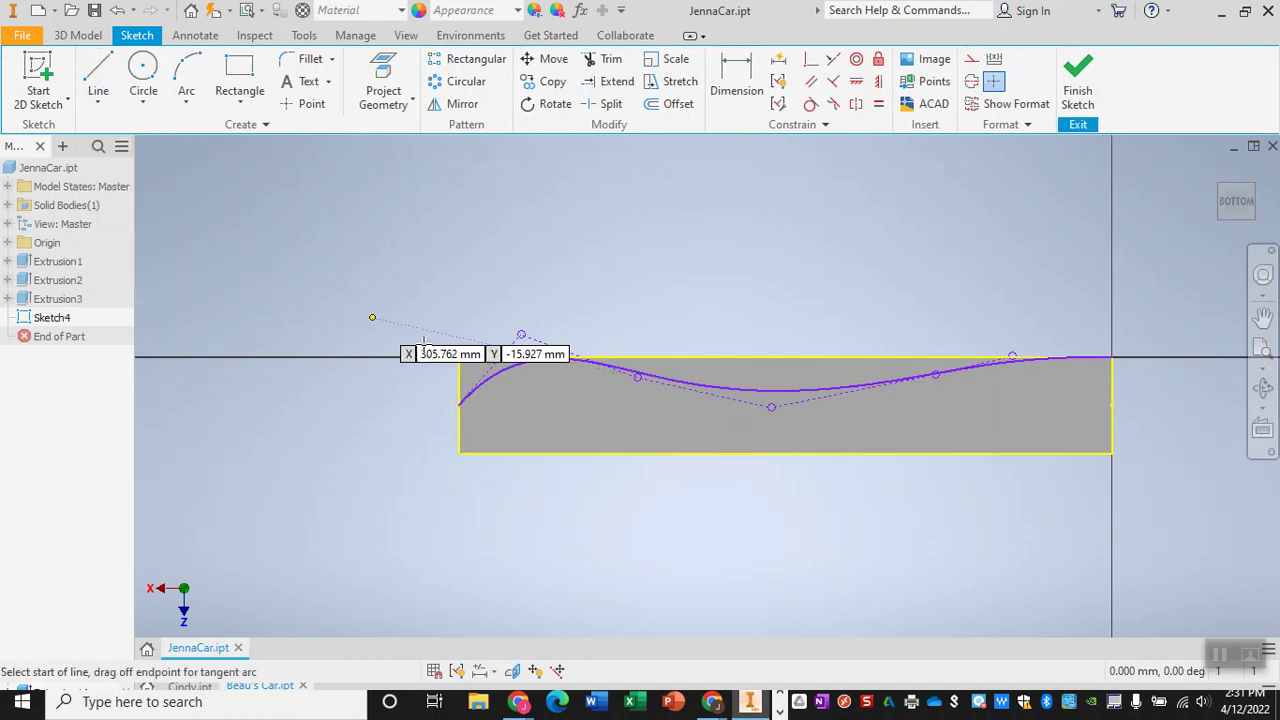
click(458, 405)
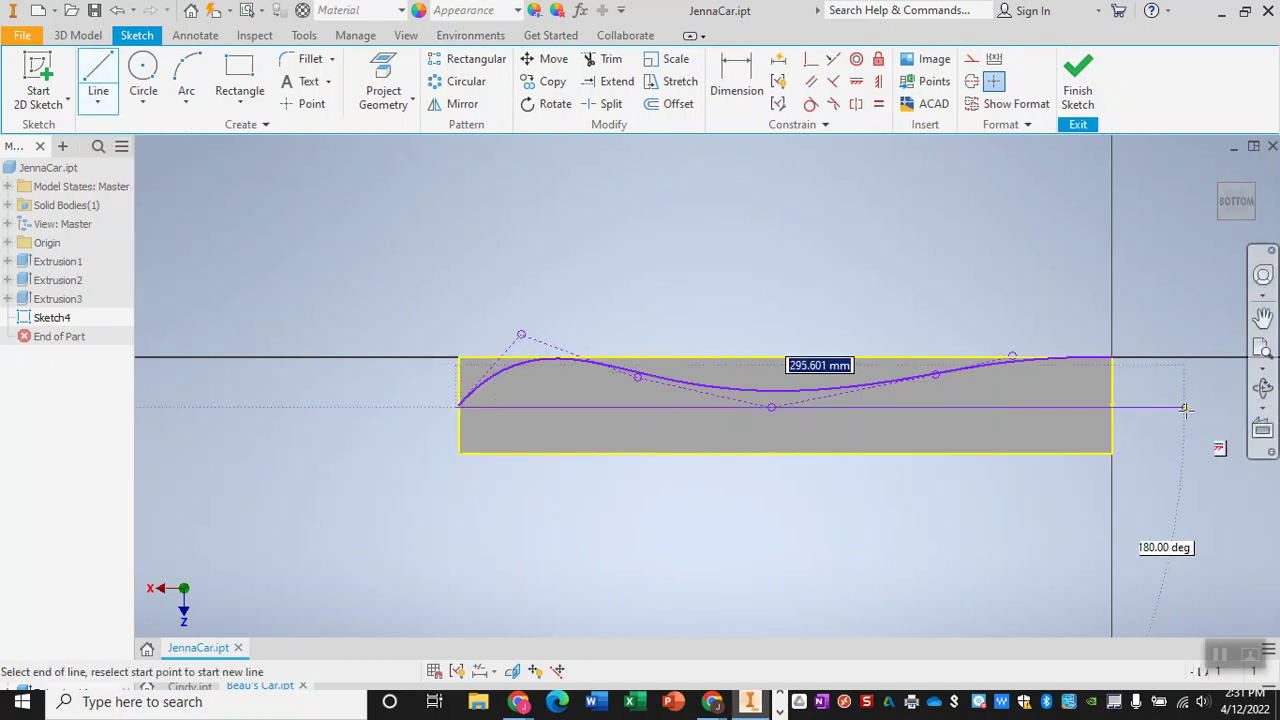
click(1185, 407)
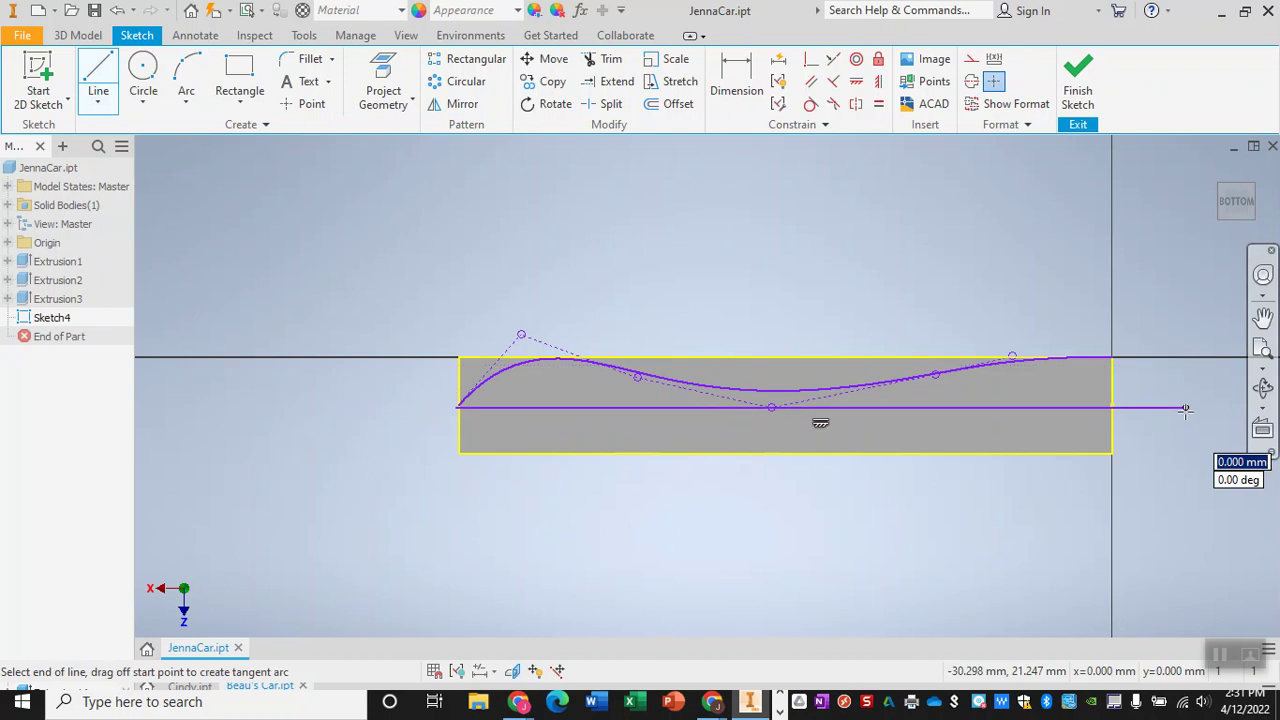
key(Escape)
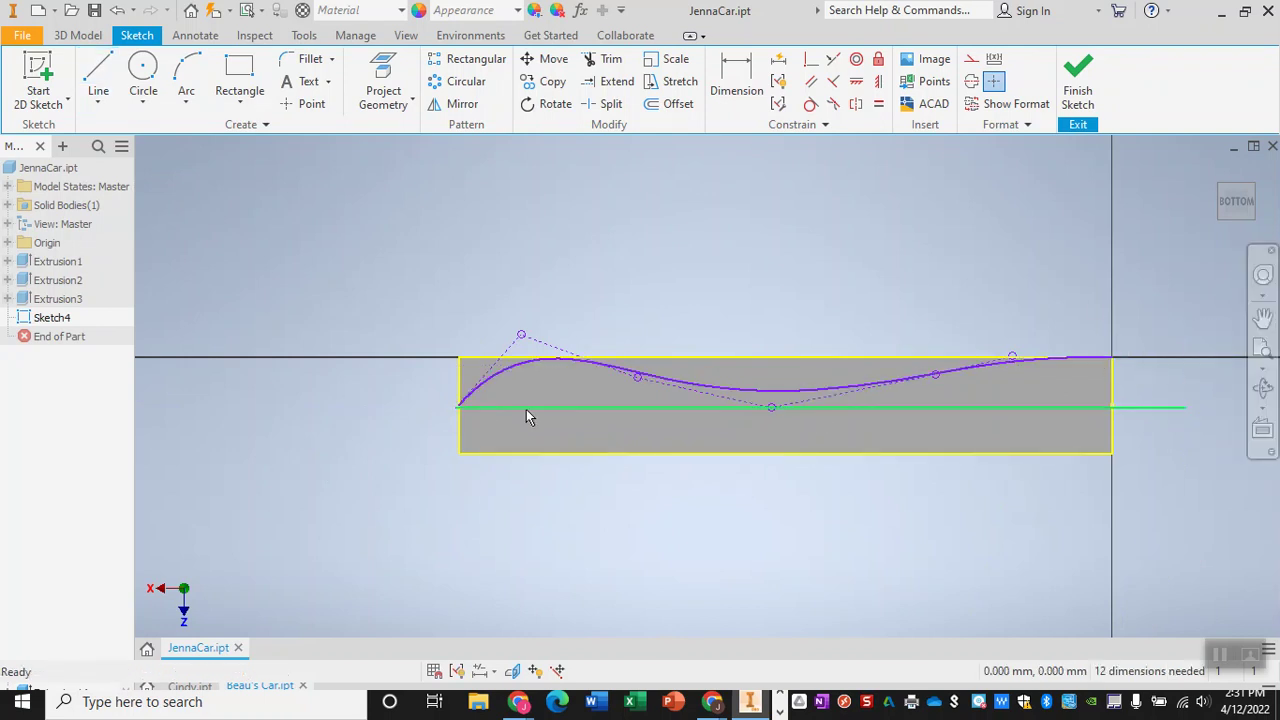
scroll(526, 409, up, 3)
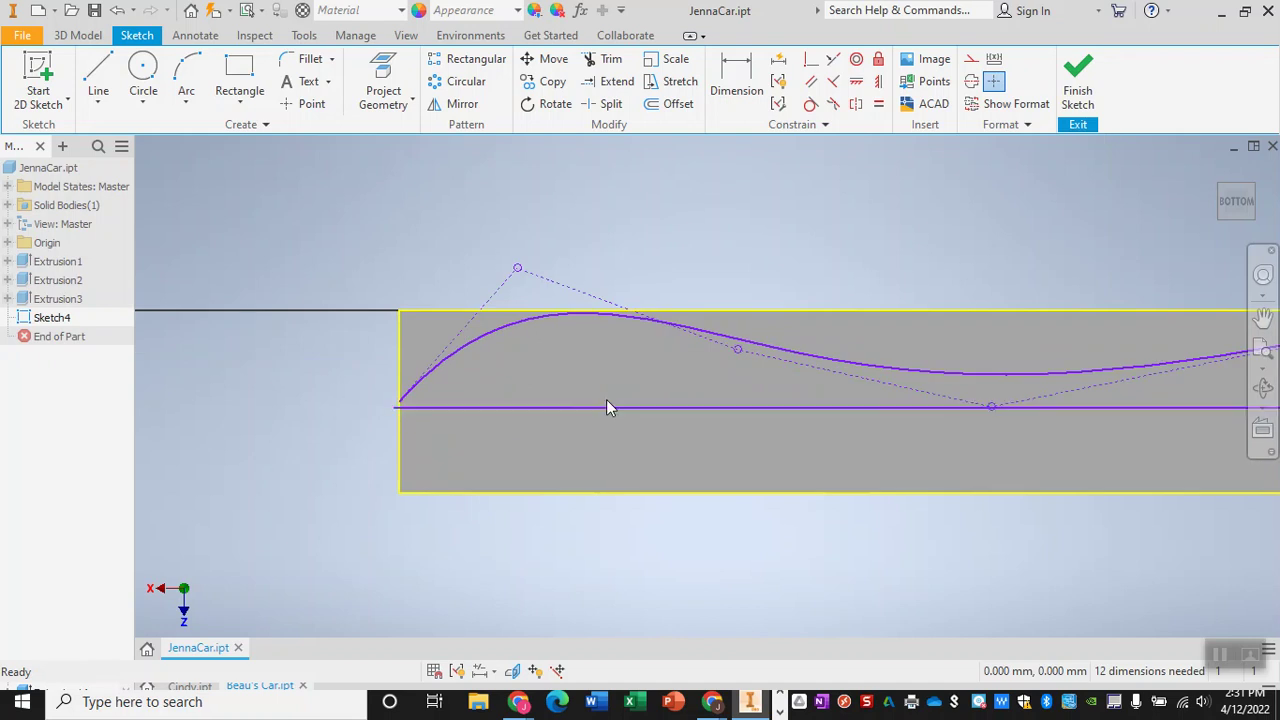
- Mirror the wavy spline across the horizontal centre line
click(462, 104)
middle_drag(629, 268, 509, 263)
click(468, 282)
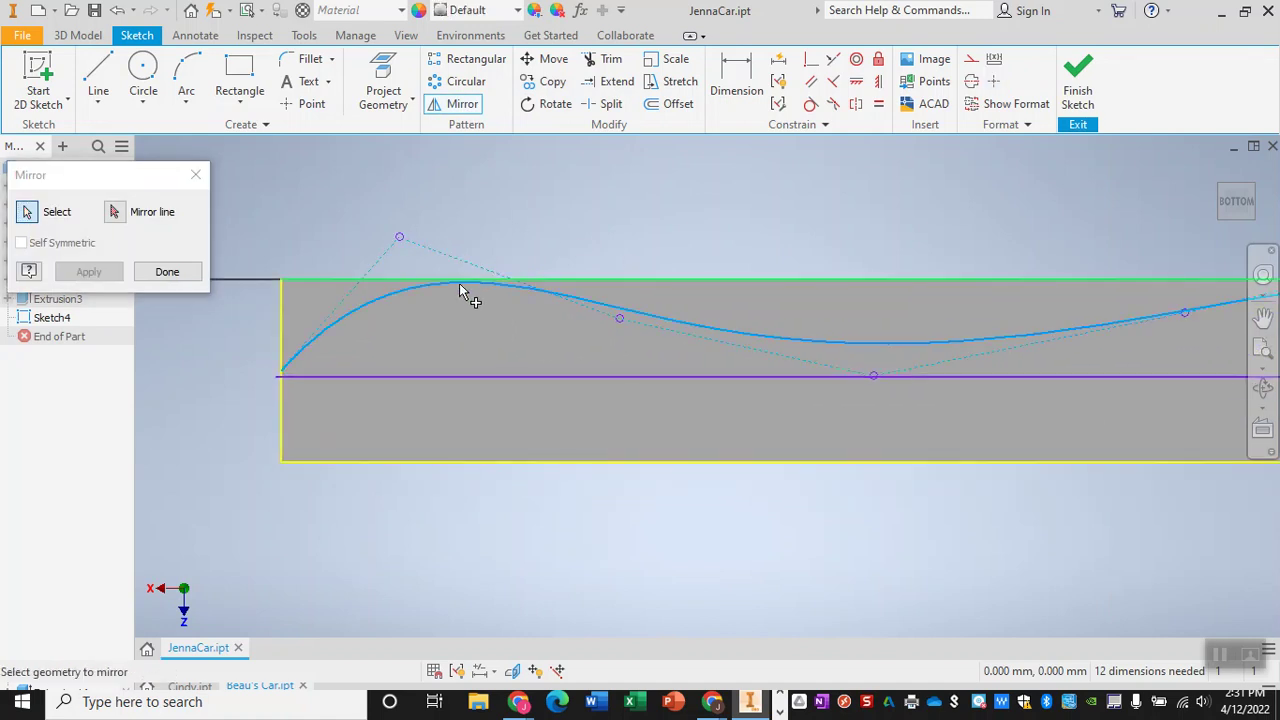
click(108, 213)
click(466, 376)
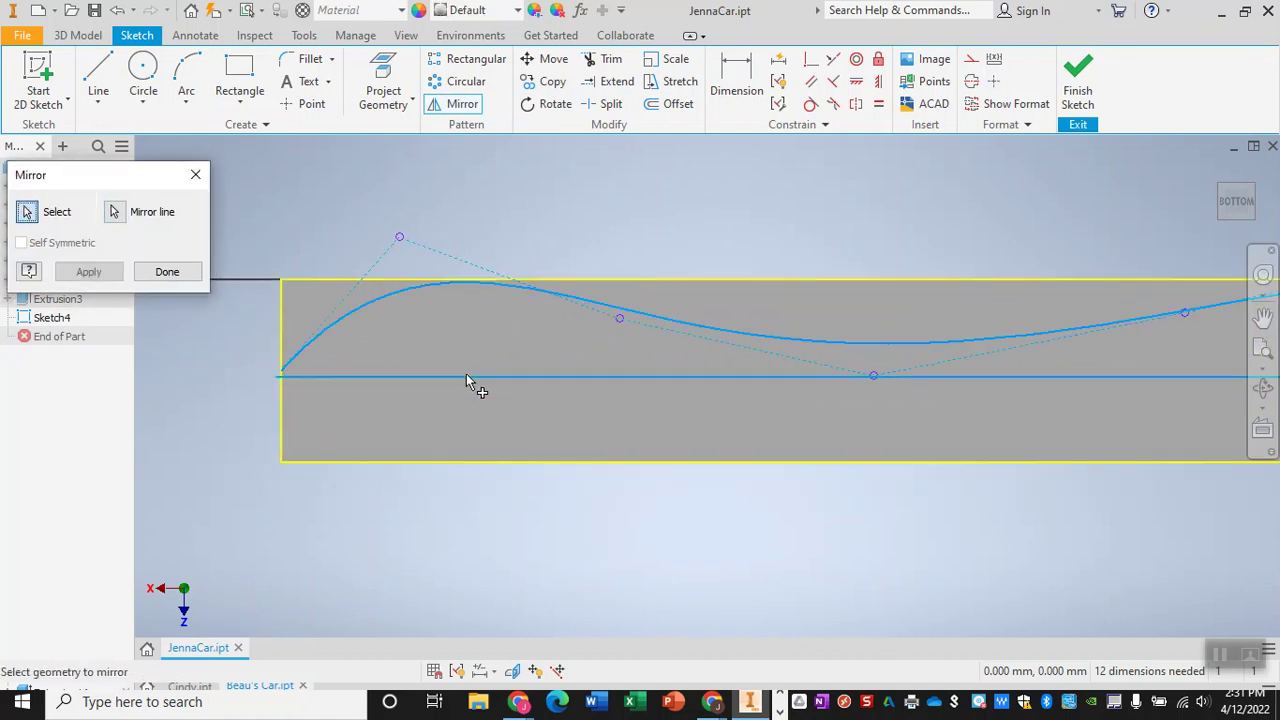
click(88, 271)
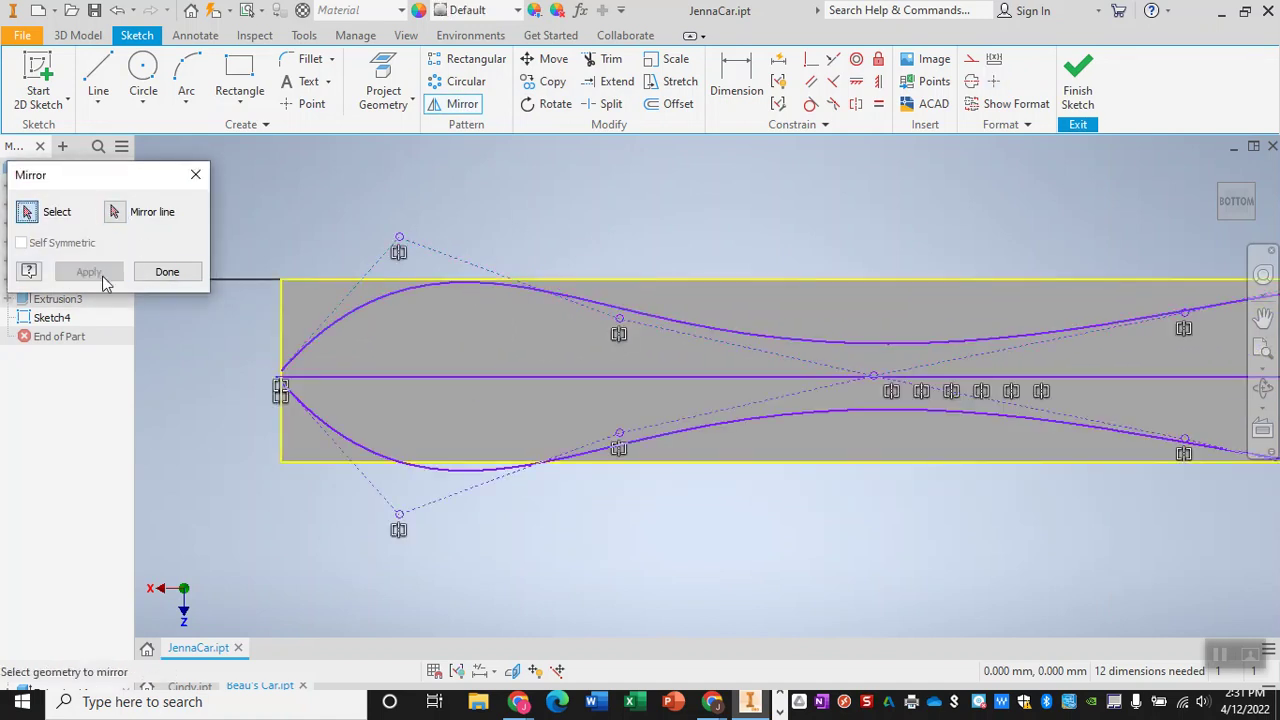
click(192, 276)
scroll(994, 372, up, 1)
scroll(995, 375, down, 3)
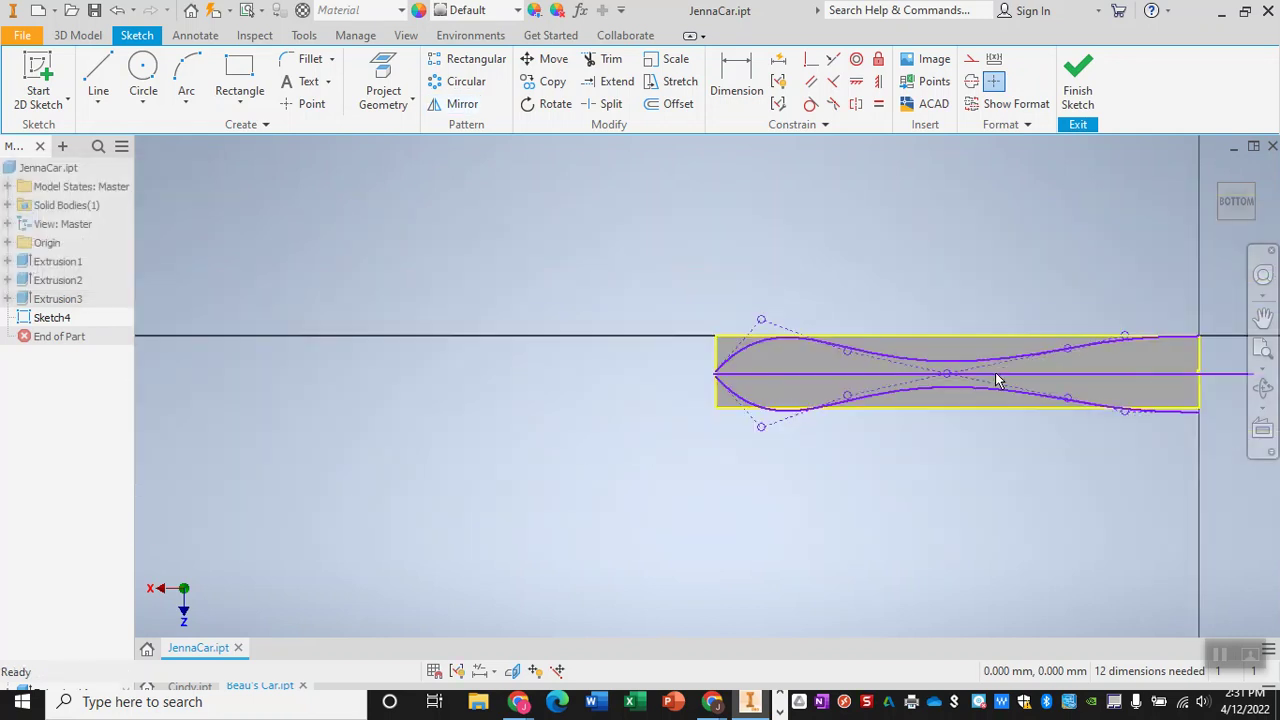
scroll(1052, 403, up, 2)
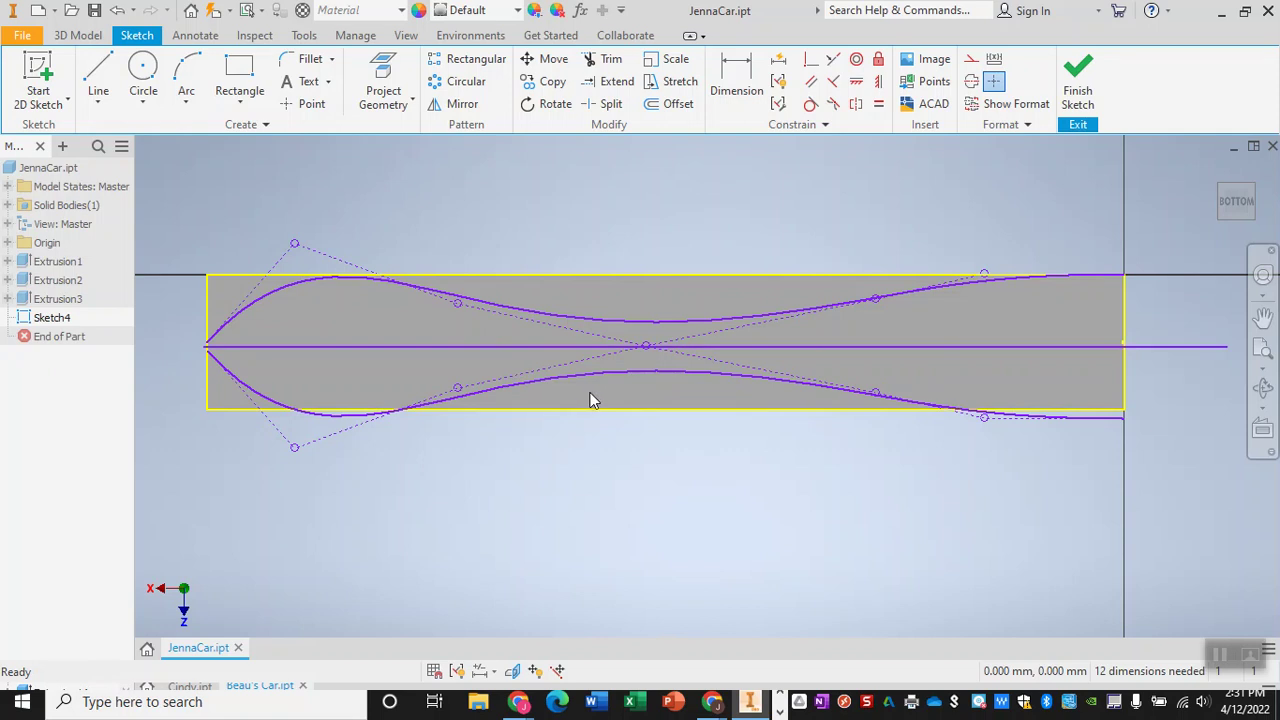
- Draw a line outline from the lower curve's right end around the left to the upper curve's right end
click(98, 74)
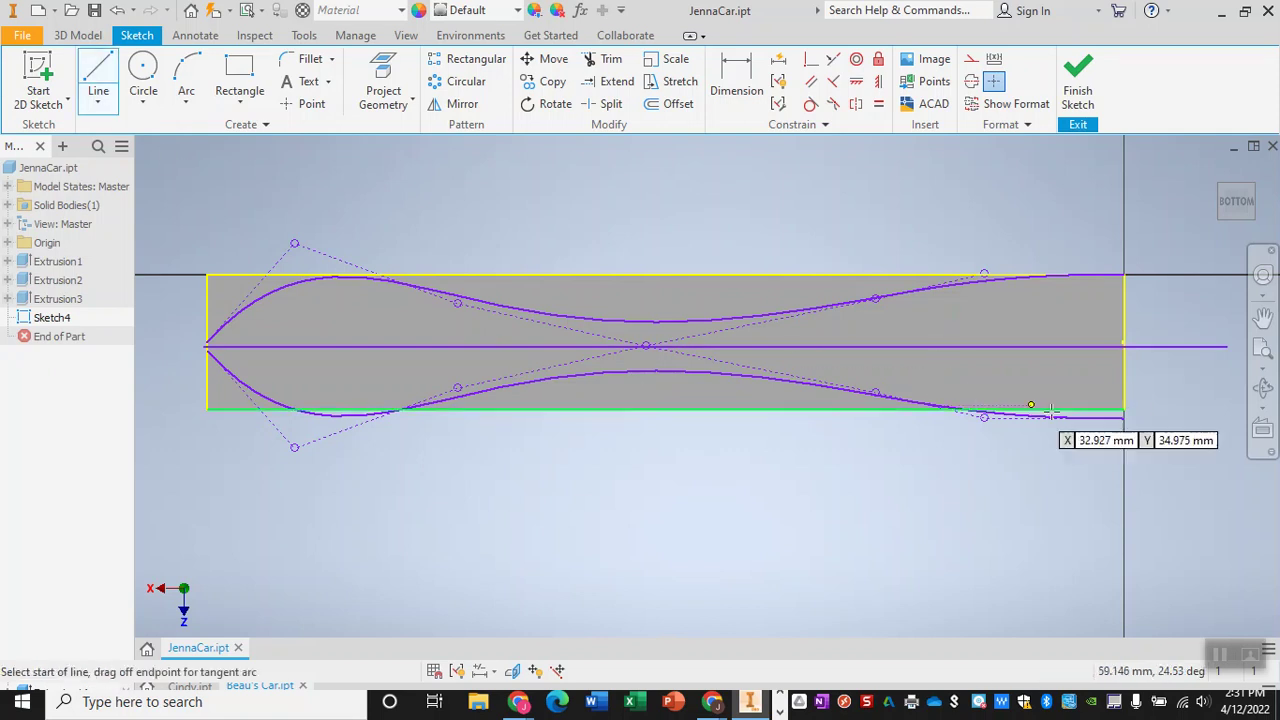
click(1122, 417)
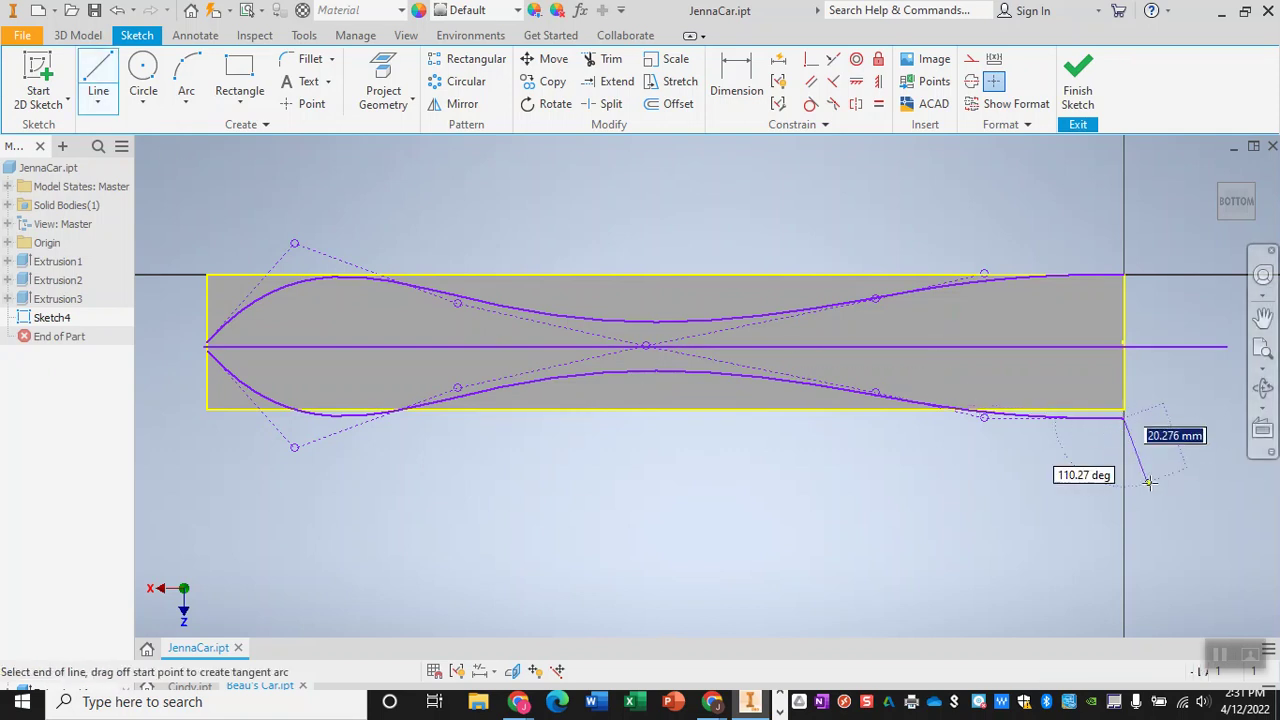
click(1096, 538)
click(179, 440)
click(172, 222)
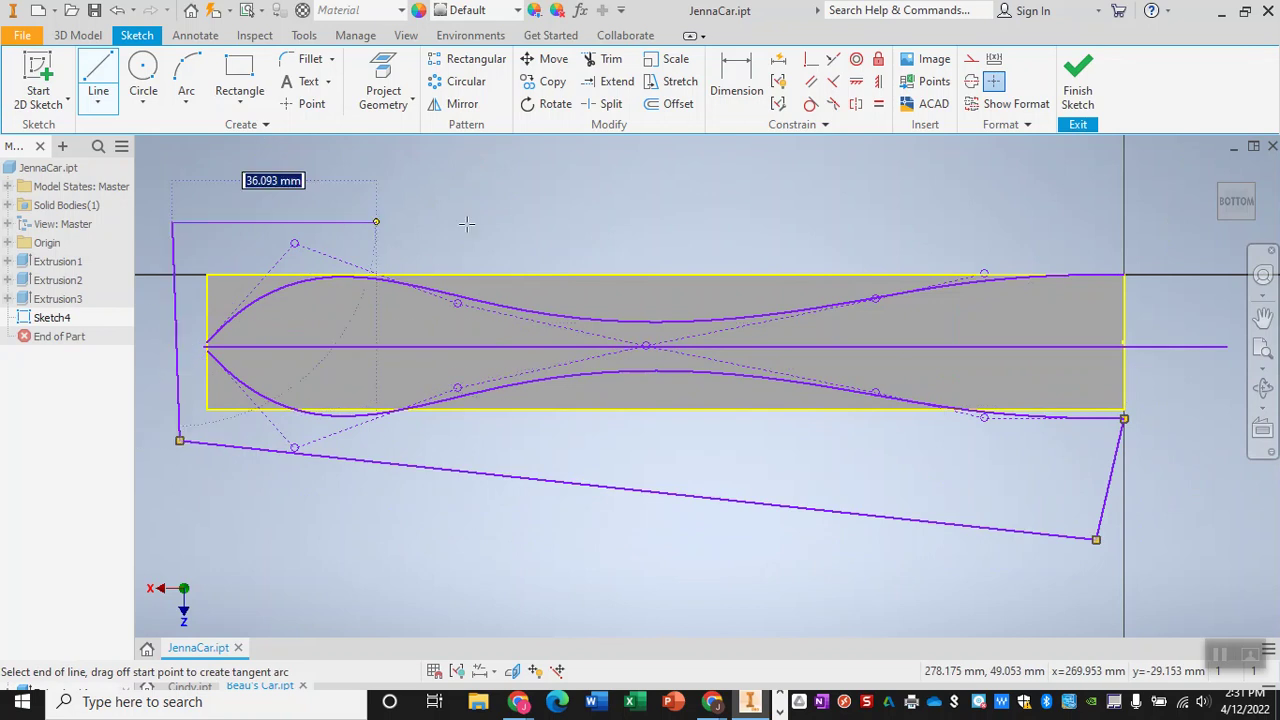
double_click(1124, 274)
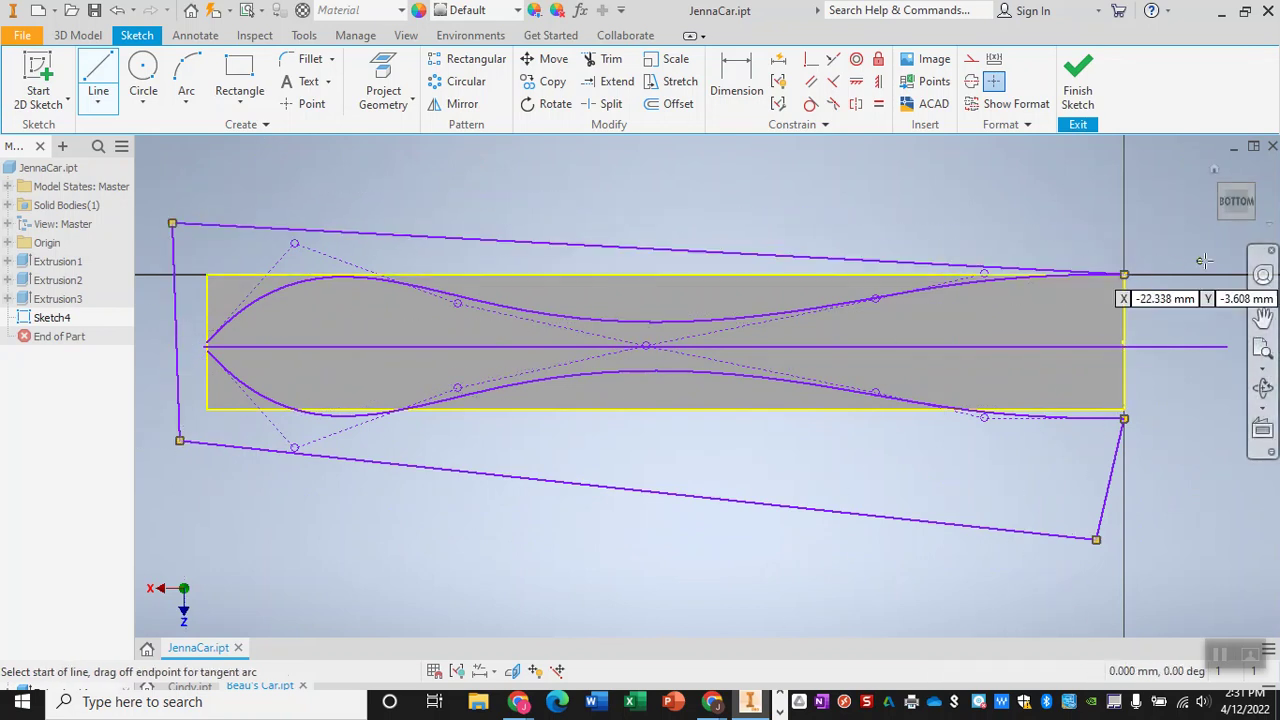
key(Escape)
scroll(227, 362, up, 5)
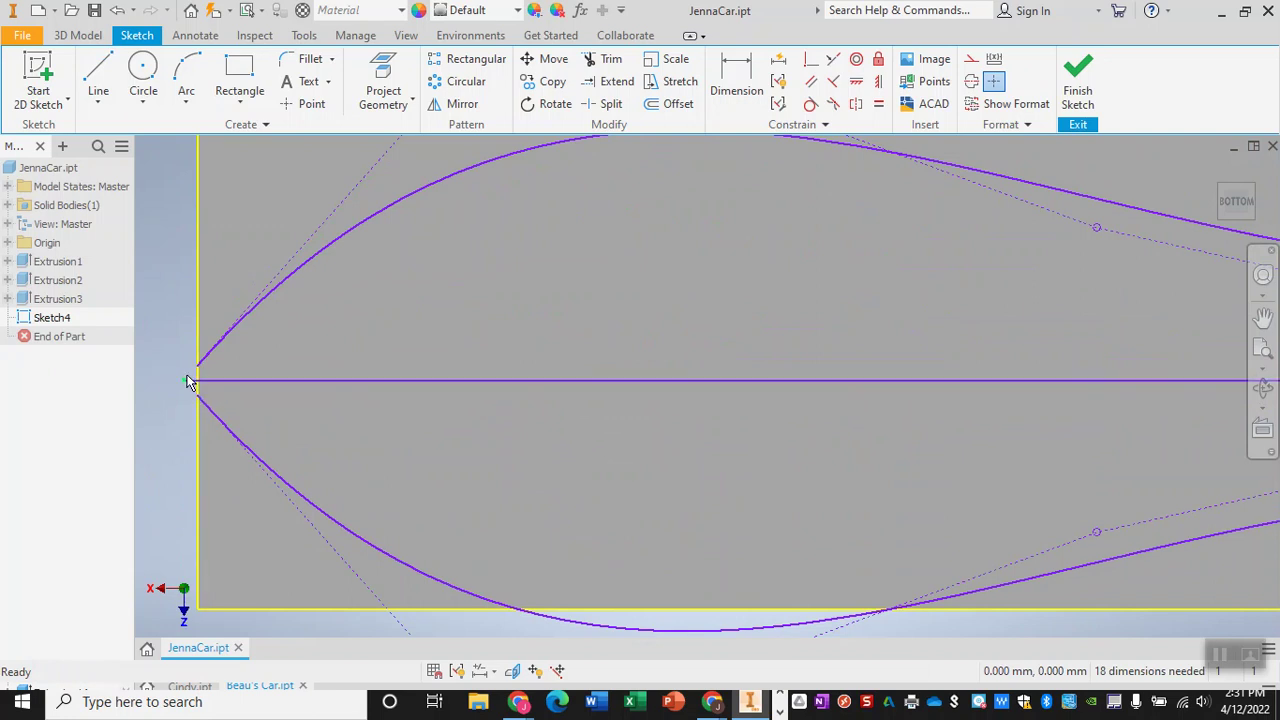
scroll(236, 425, up, 4)
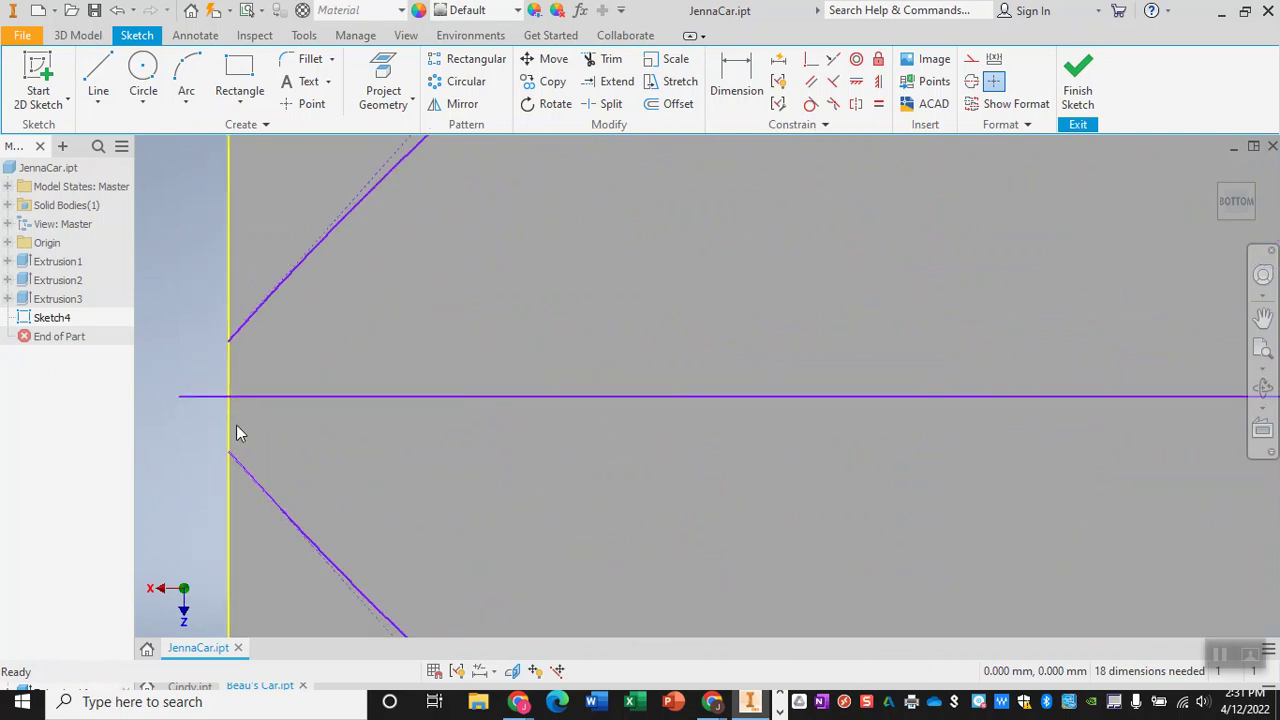
- Join the two curve ends at the nose with a short vertical line
click(98, 80)
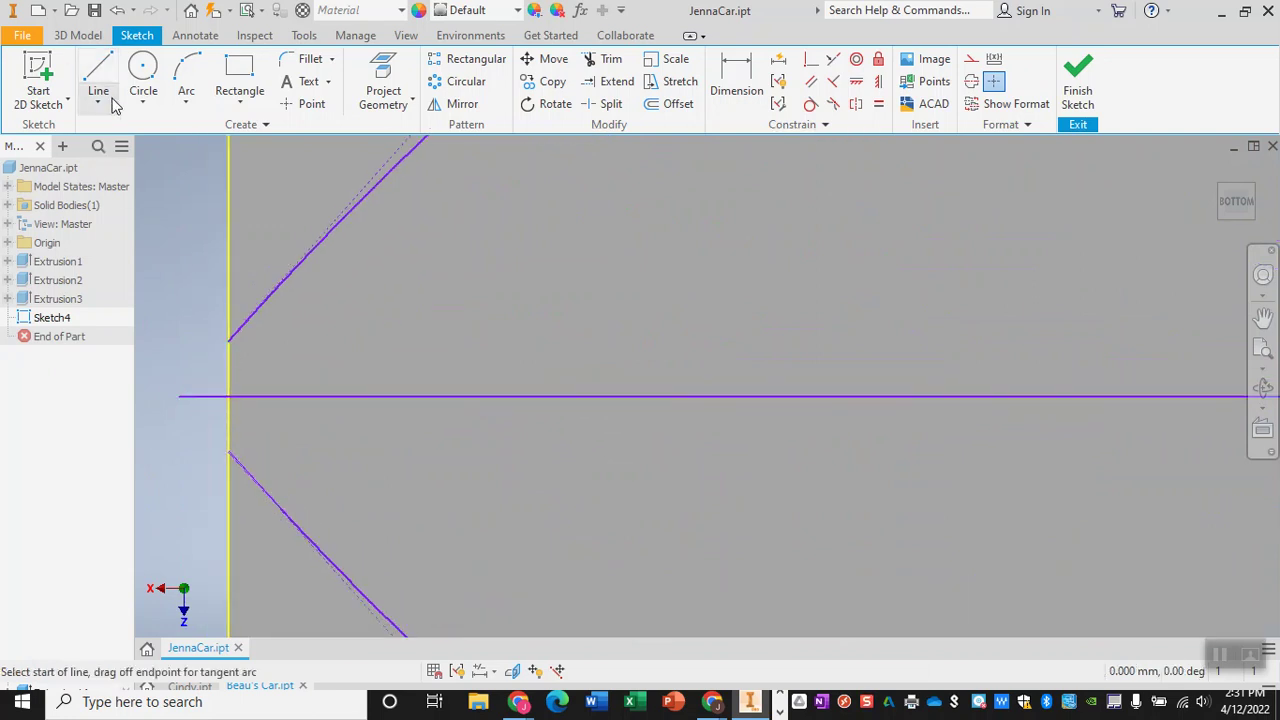
click(228, 341)
double_click(229, 451)
scroll(360, 440, down, 8)
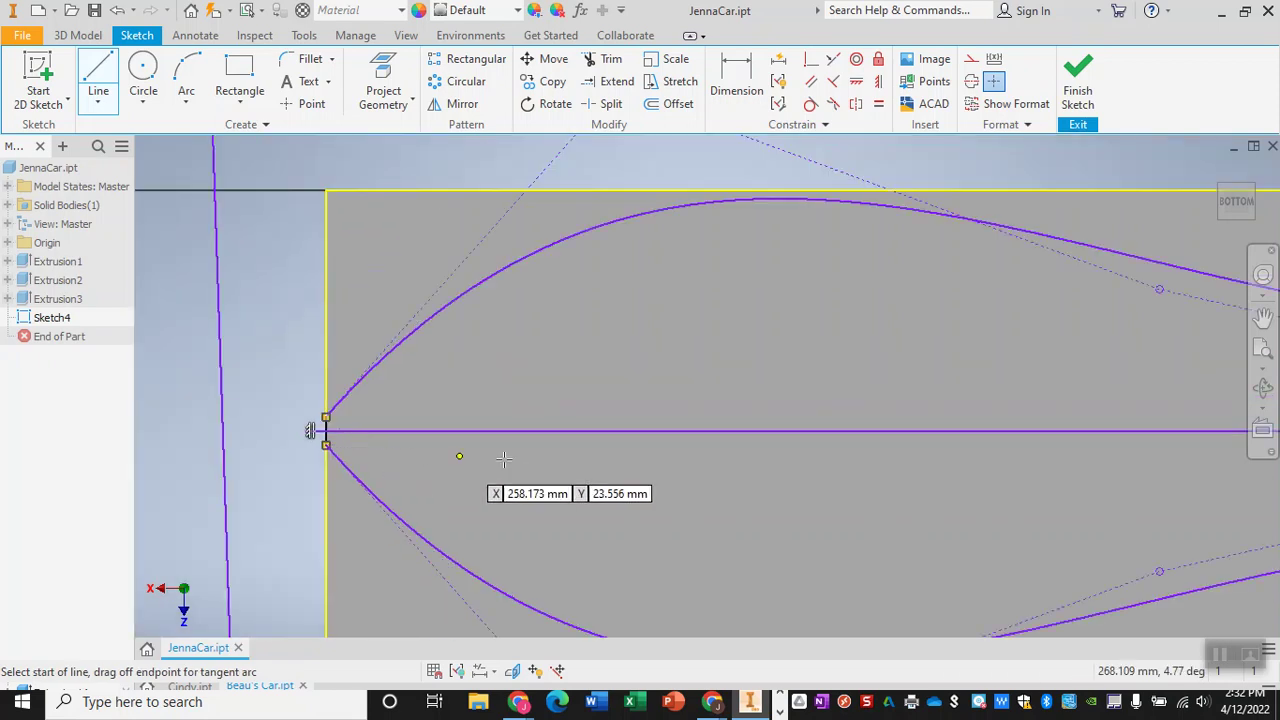
scroll(675, 447, up, 8)
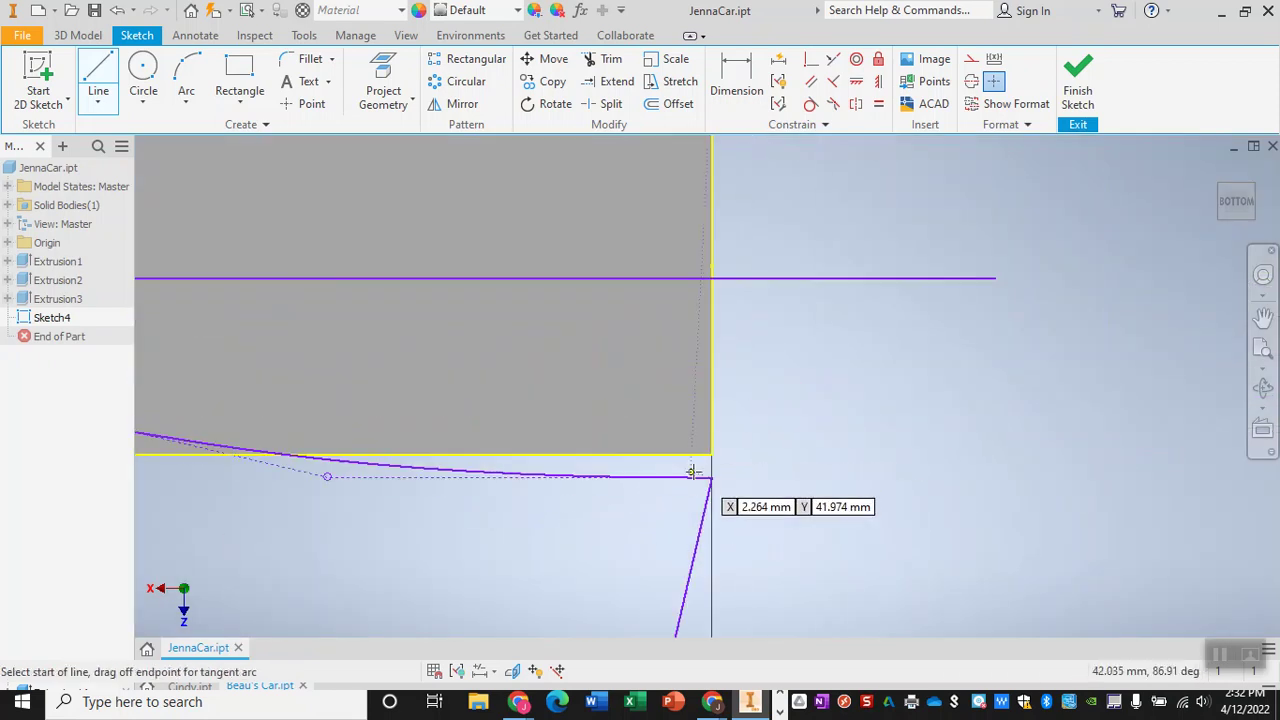
scroll(635, 480, up, 2)
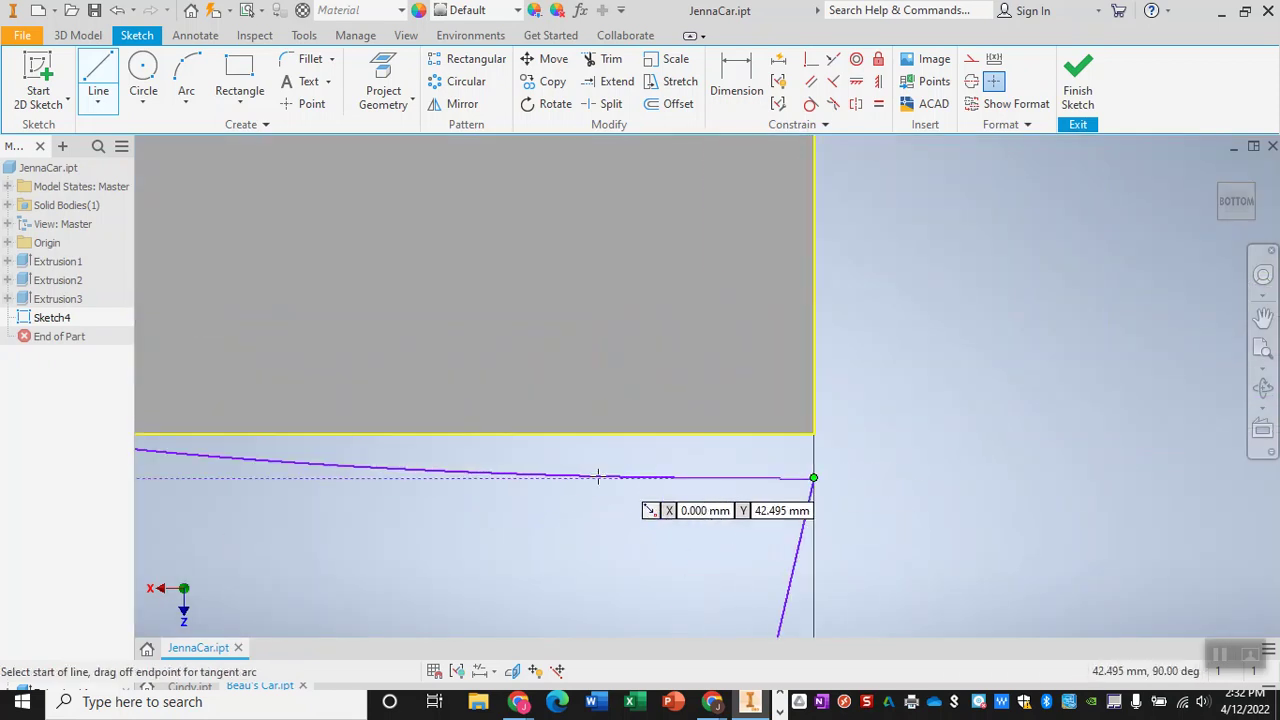
scroll(620, 470, down, 3)
scroll(920, 393, up, 3)
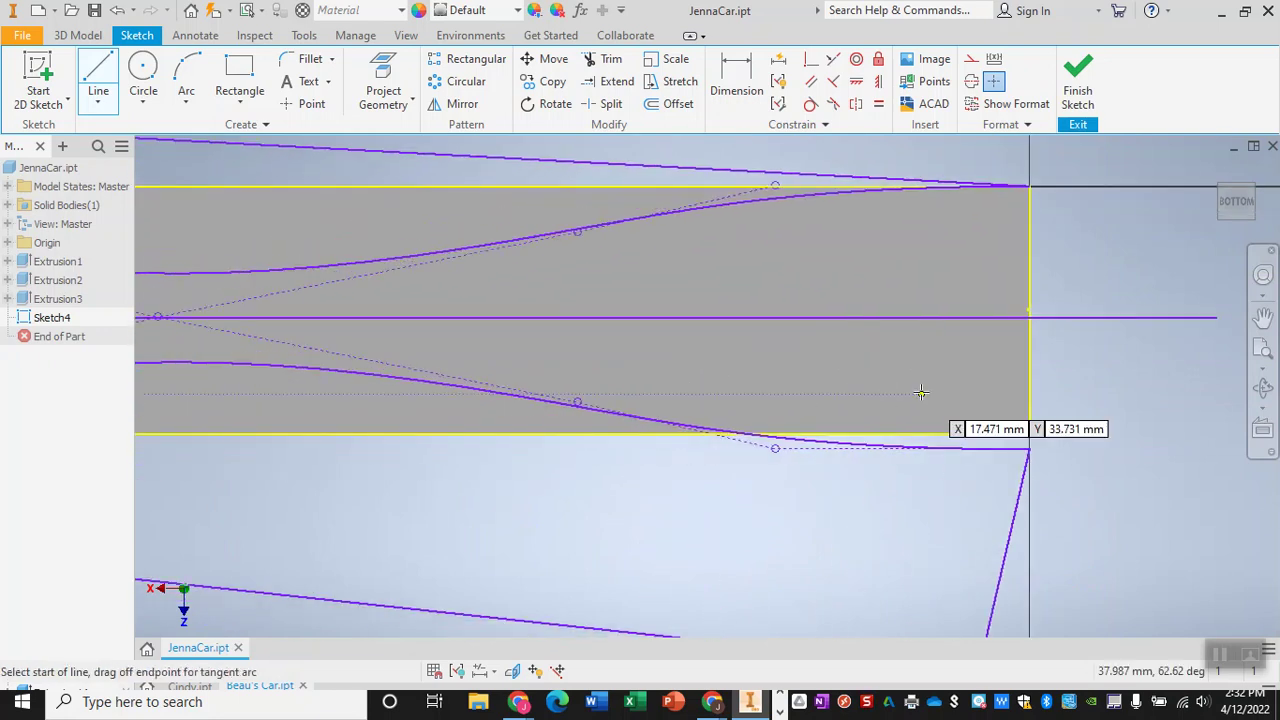
scroll(920, 393, down, 5)
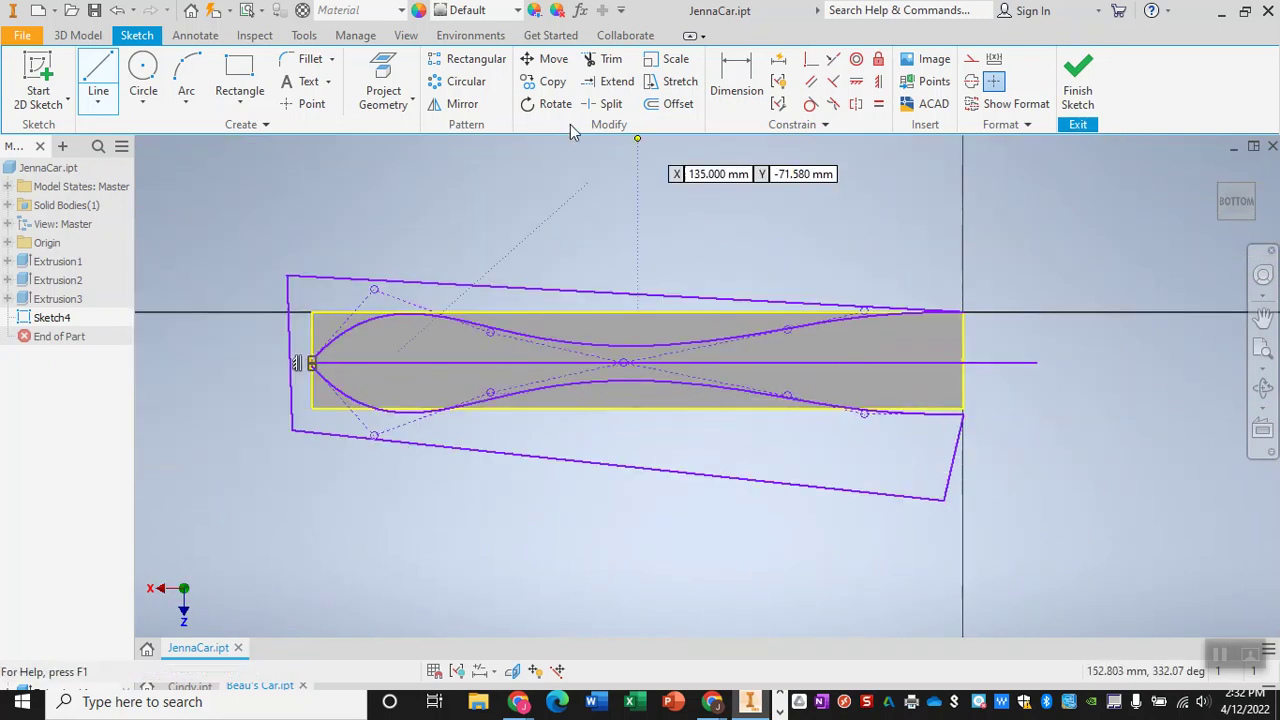
key(Escape)
click(549, 64)
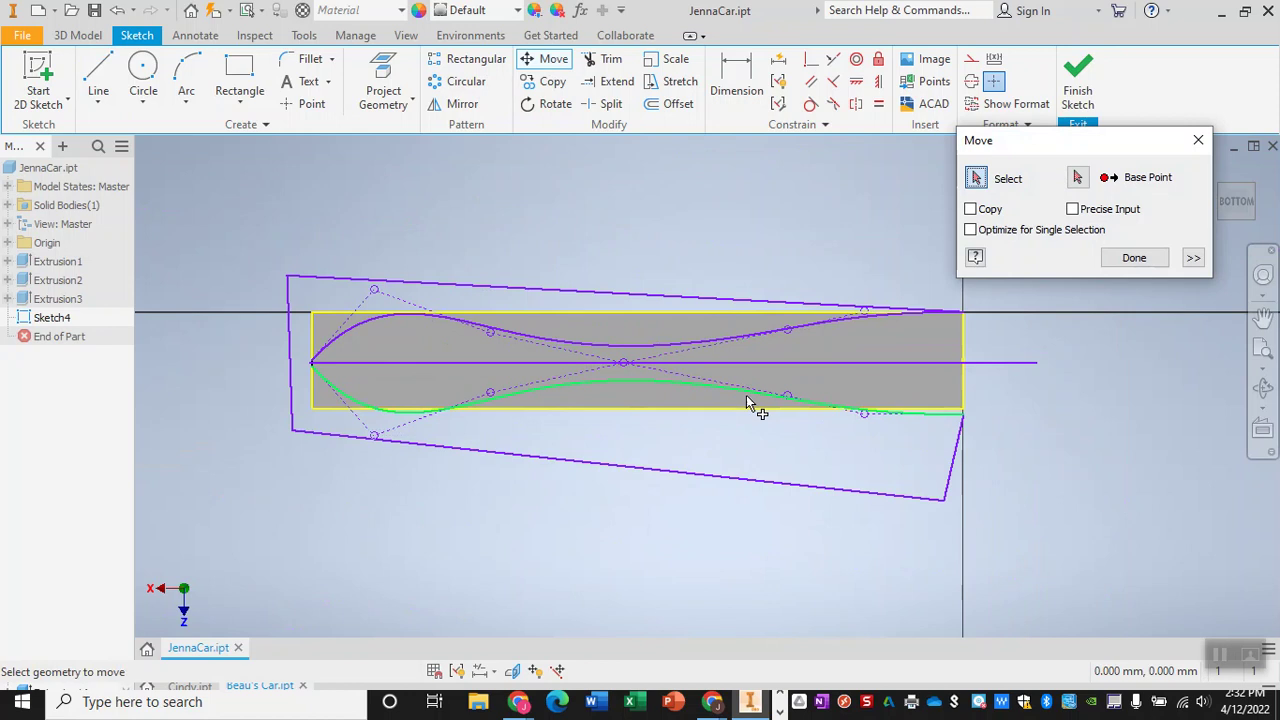
- Move the lower curve by its right endpoint onto the blank's lower corner, removing its constraints
click(695, 390)
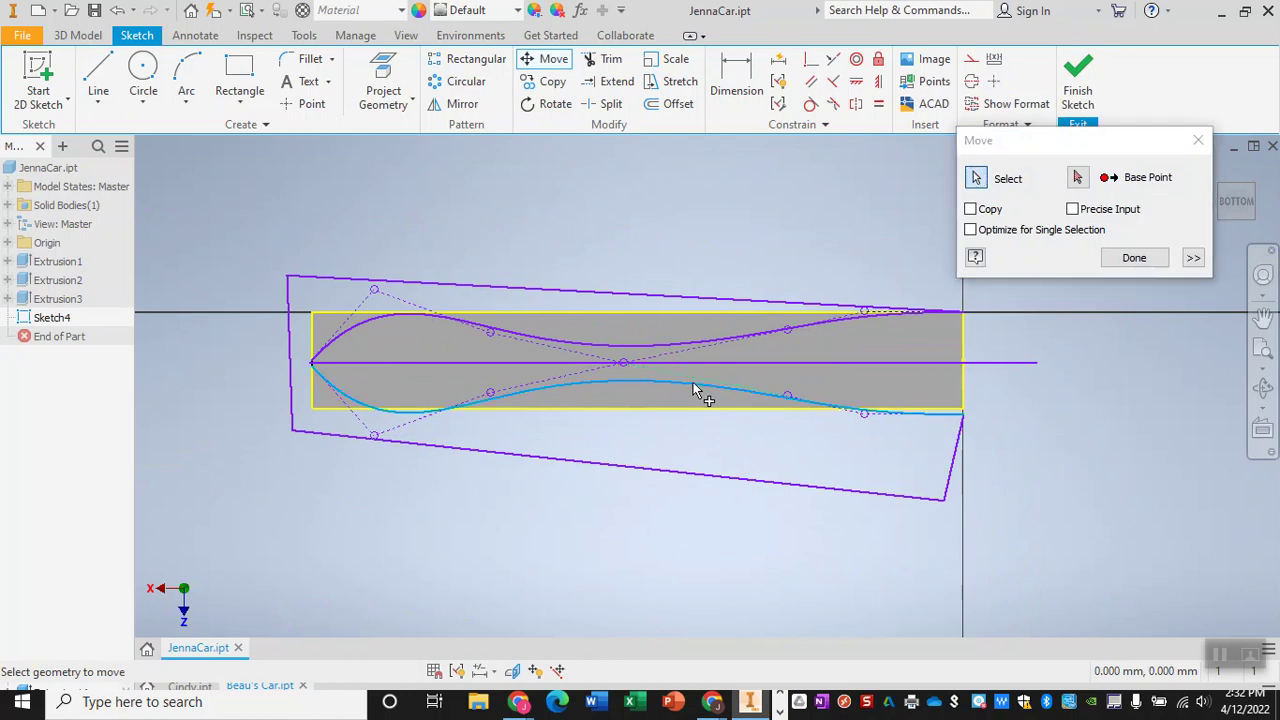
click(1080, 180)
scroll(968, 395, down, 6)
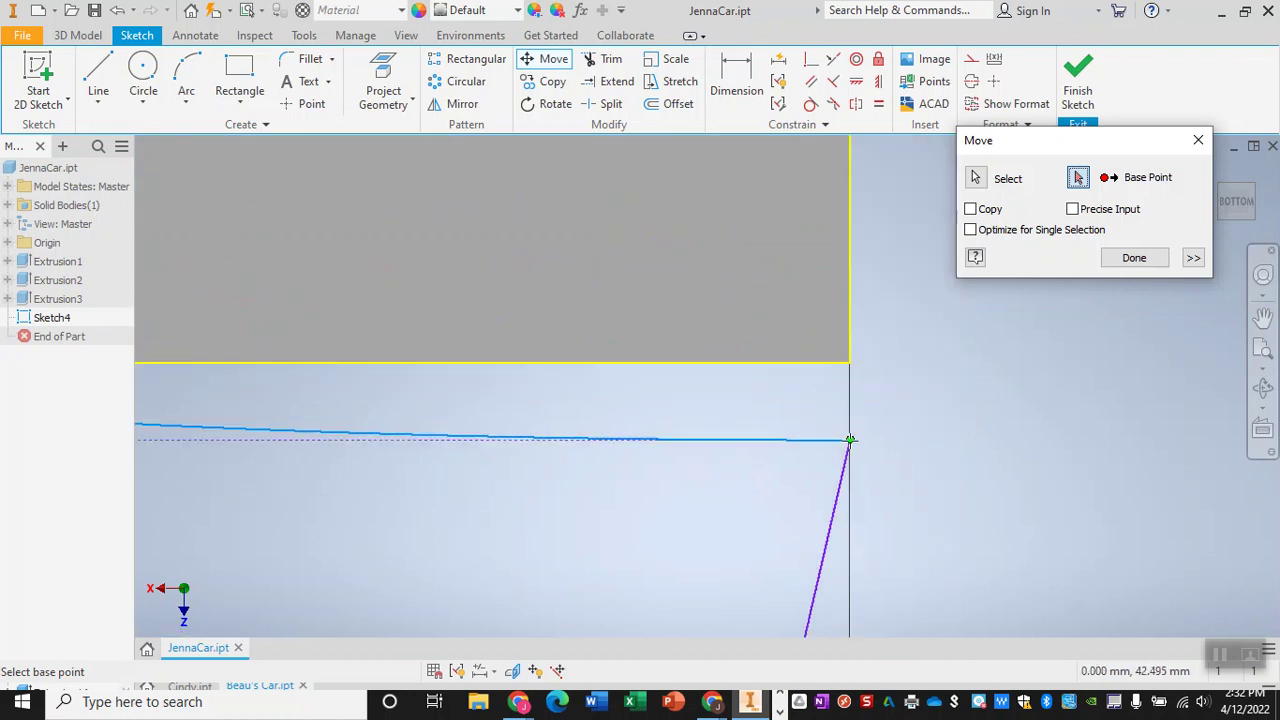
click(849, 440)
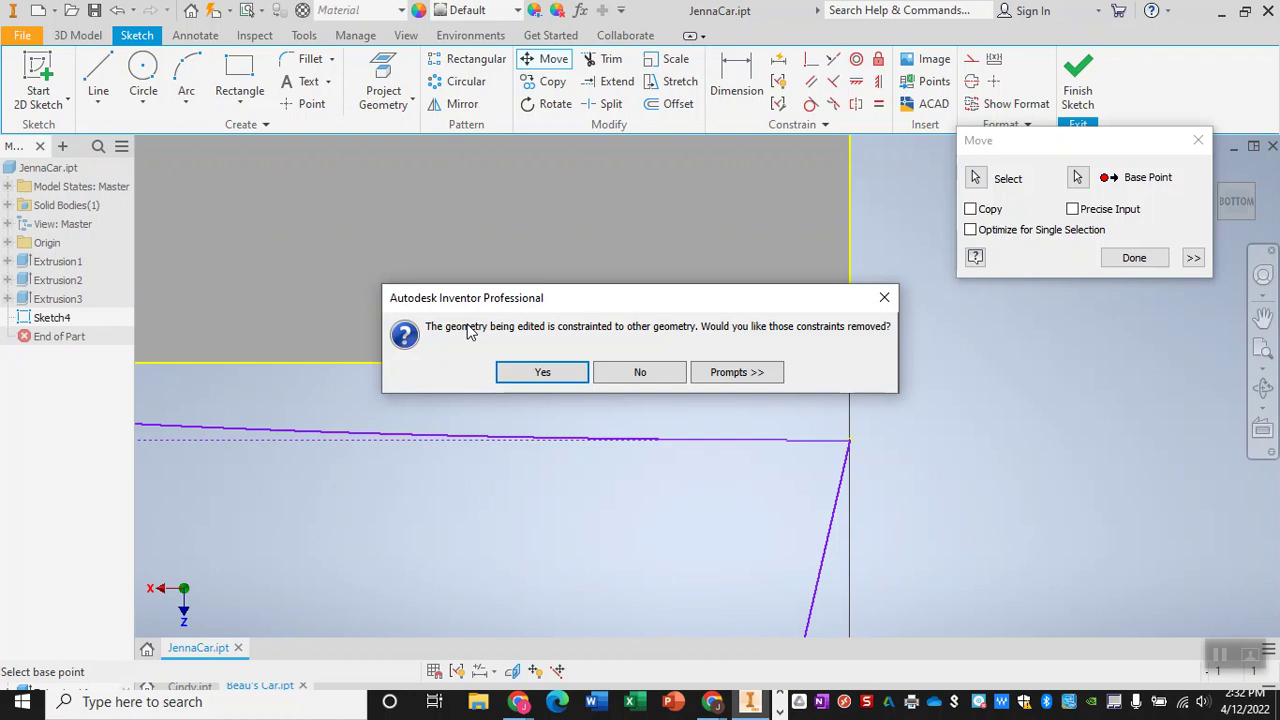
click(542, 372)
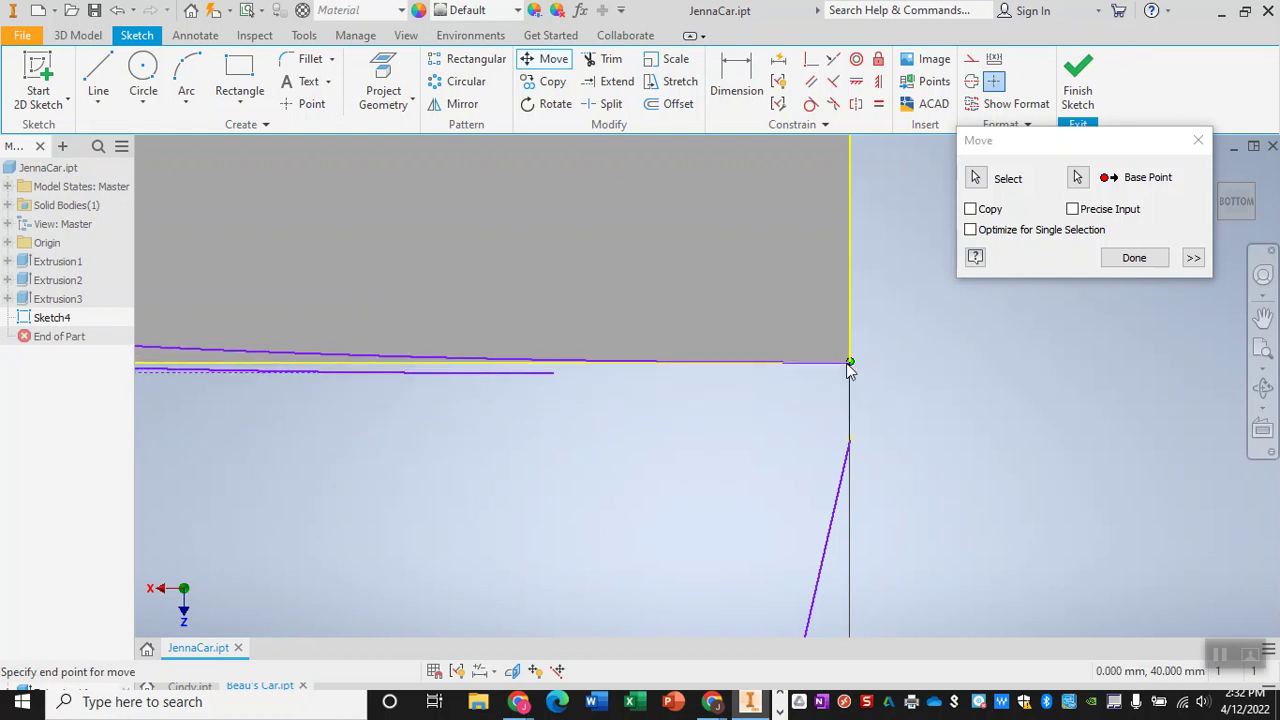
click(806, 372)
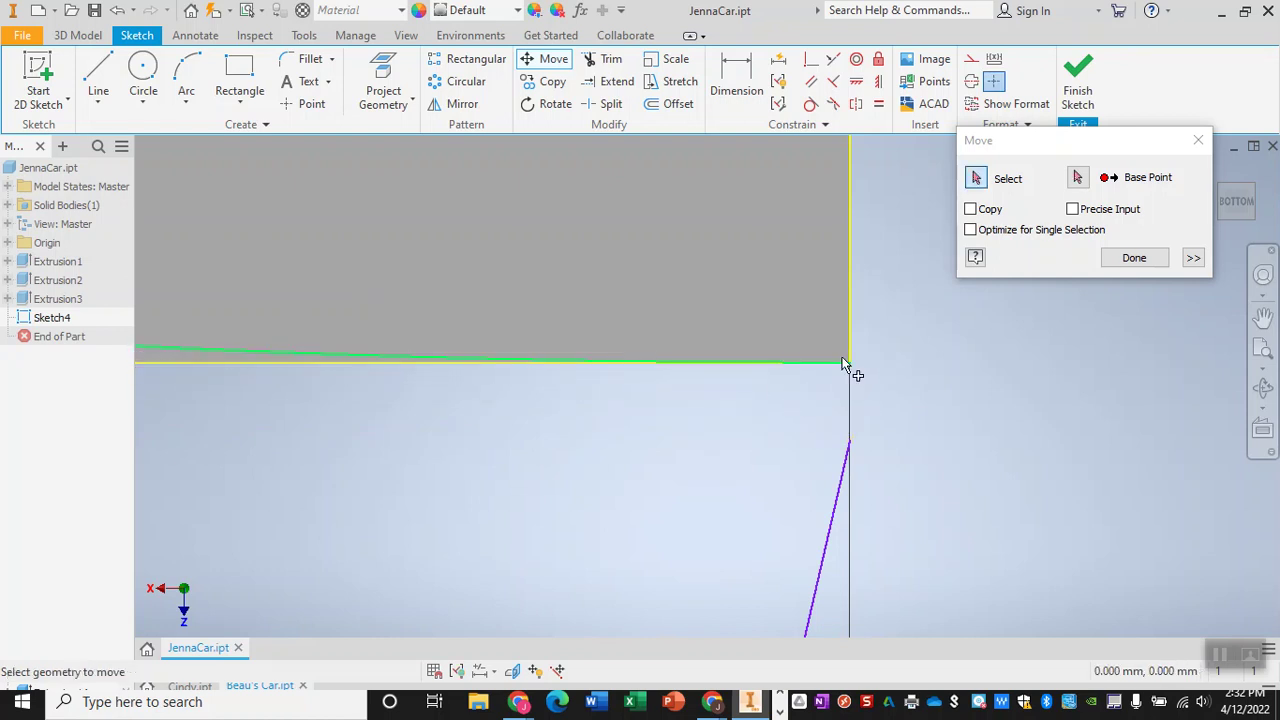
scroll(786, 378, down, 5)
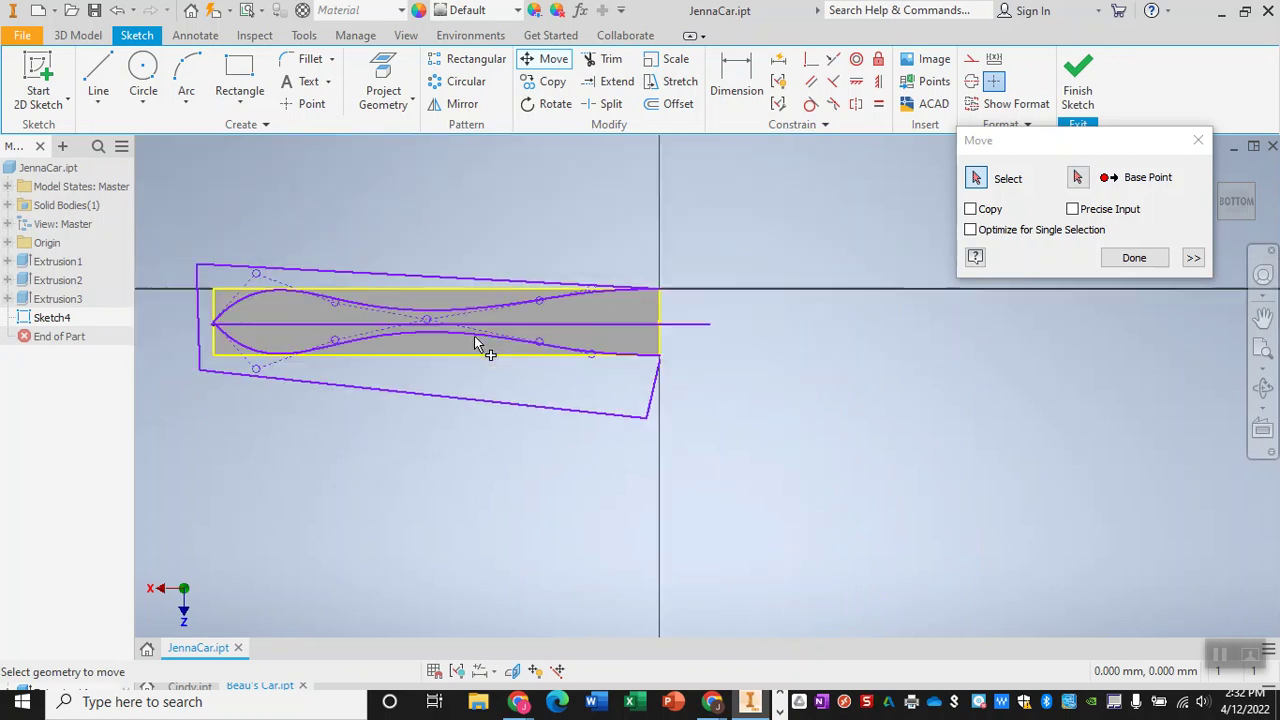
scroll(210, 340, up, 3)
scroll(208, 340, up, 4)
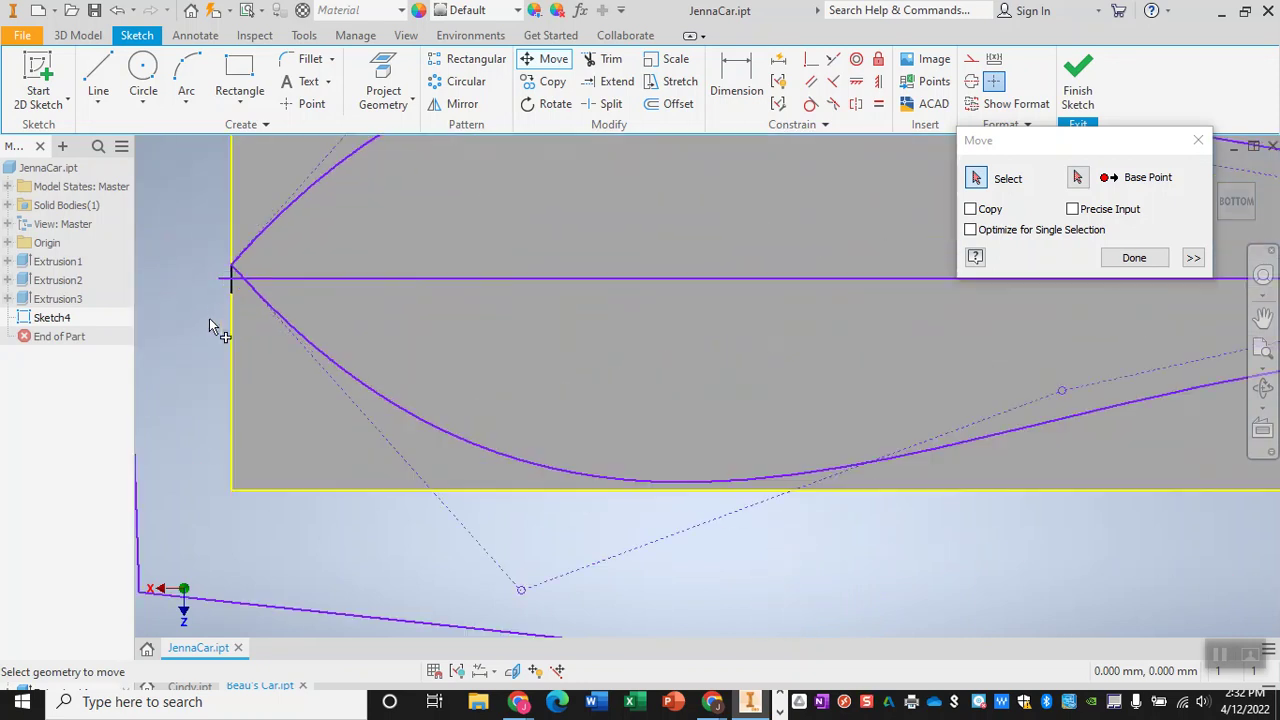
click(277, 279)
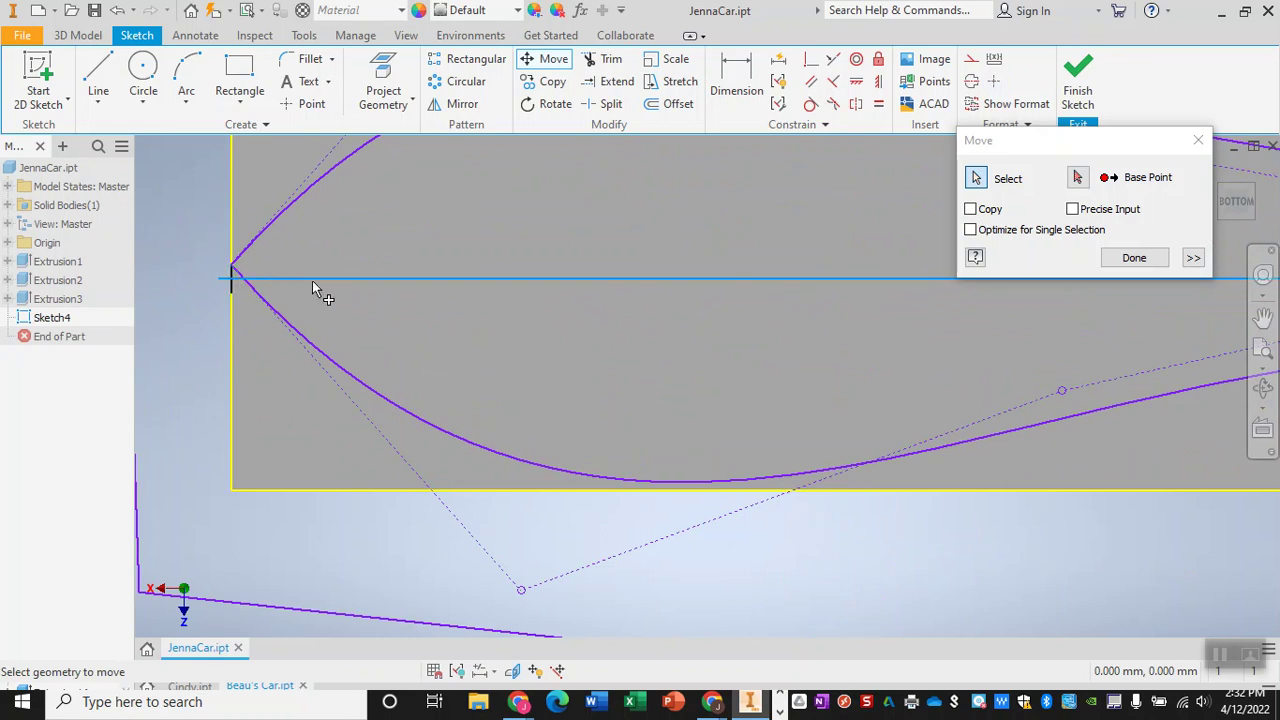
key(Escape)
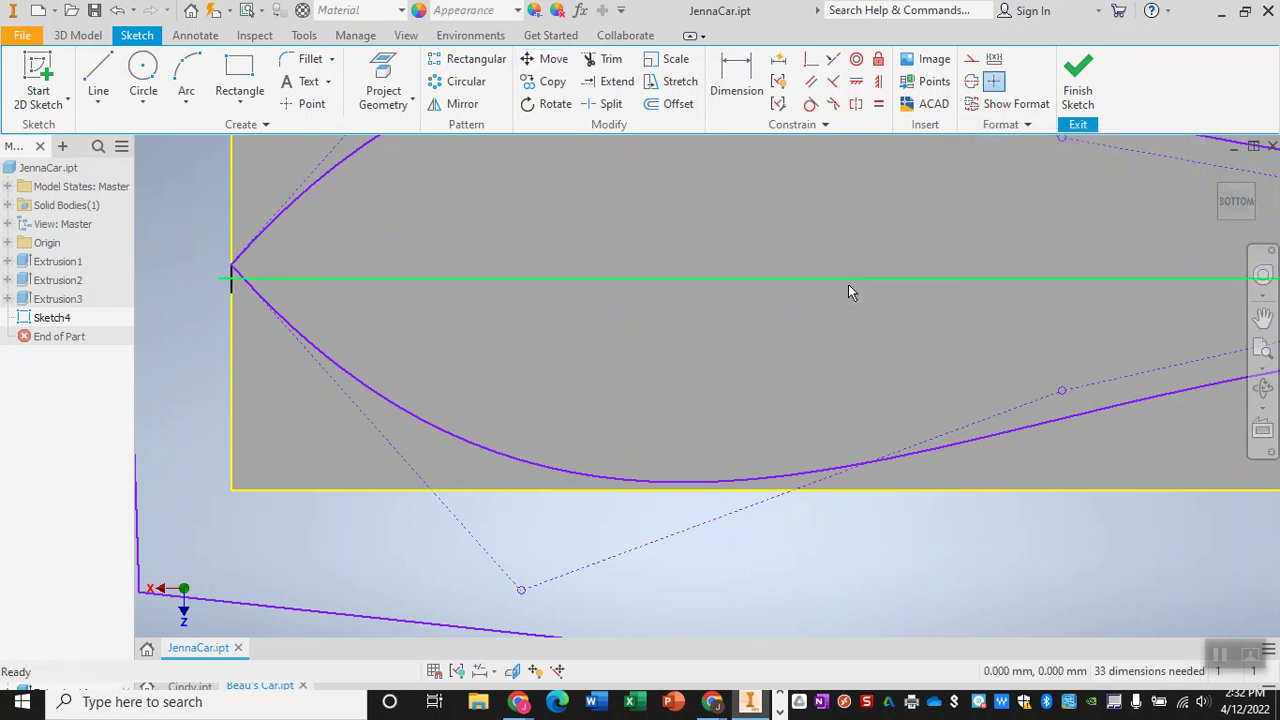
- Close Sketch4's outline with a short line from its lower endpoint to the rectangle's lower right corner, then finish the sketch
scroll(683, 309, up, 2)
scroll(683, 309, down, 5)
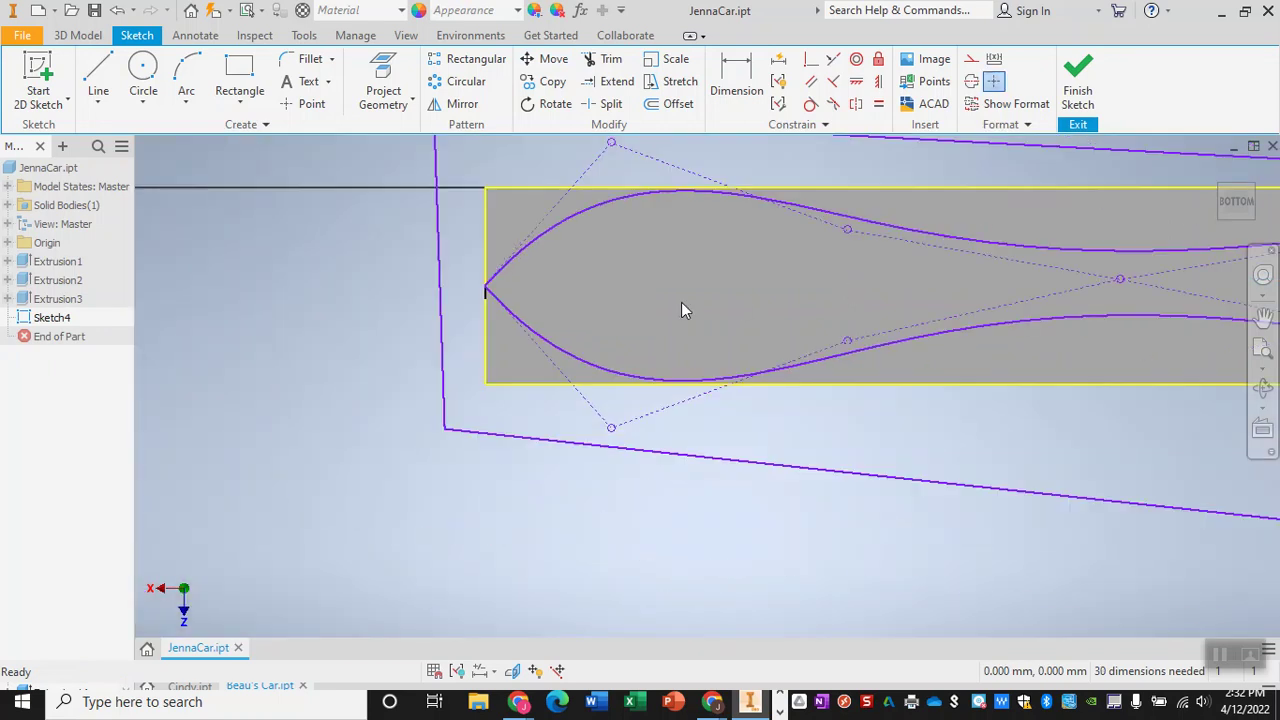
scroll(678, 300, up, 3)
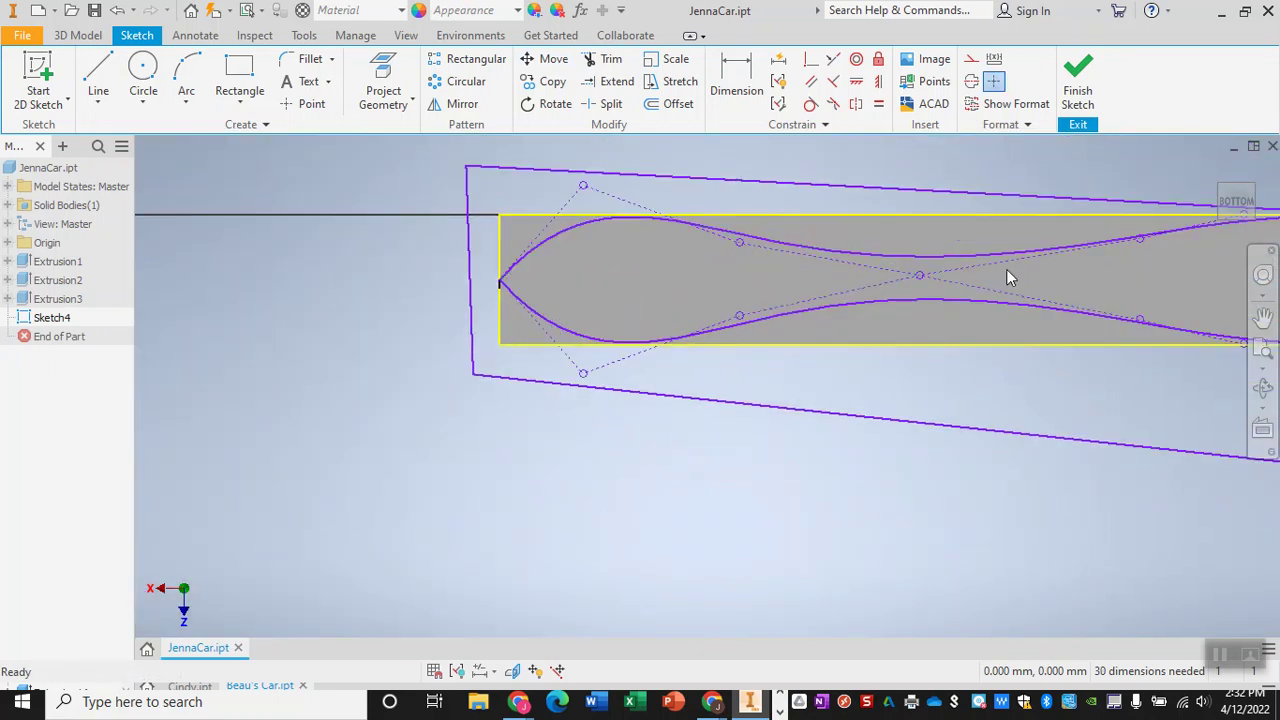
scroll(1006, 269, down, 3)
middle_drag(840, 271, 735, 258)
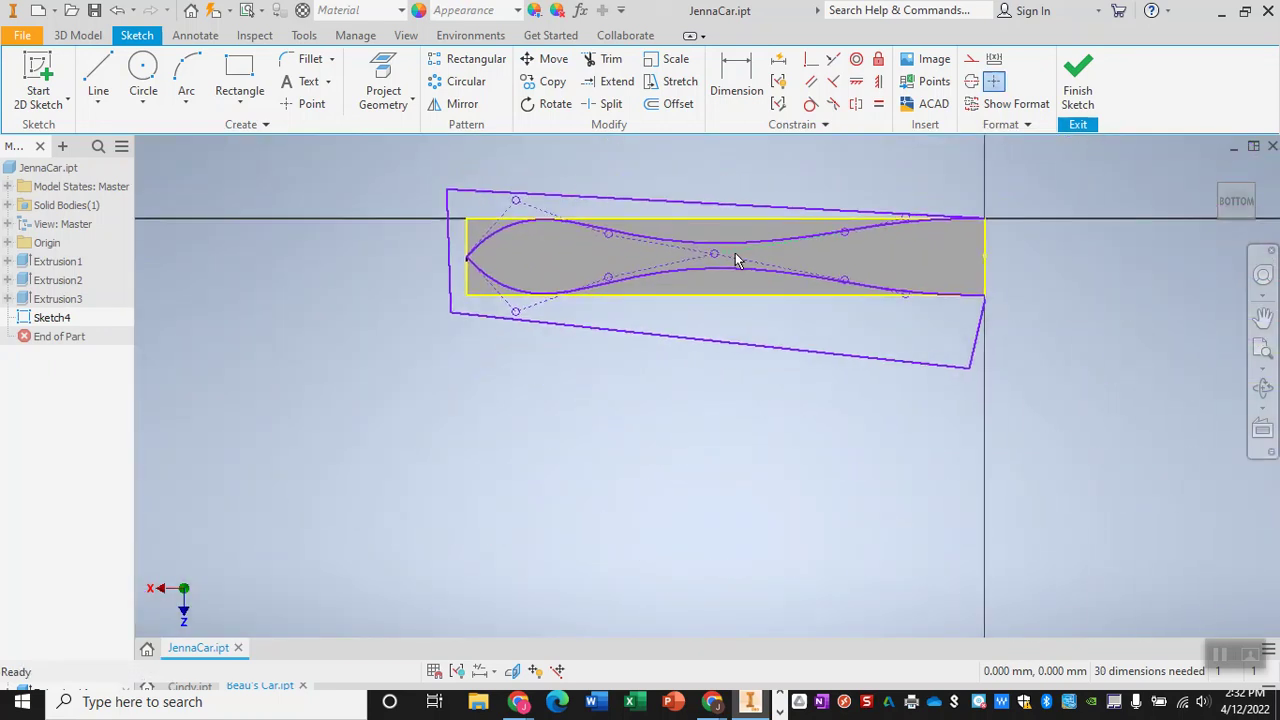
click(98, 74)
click(967, 370)
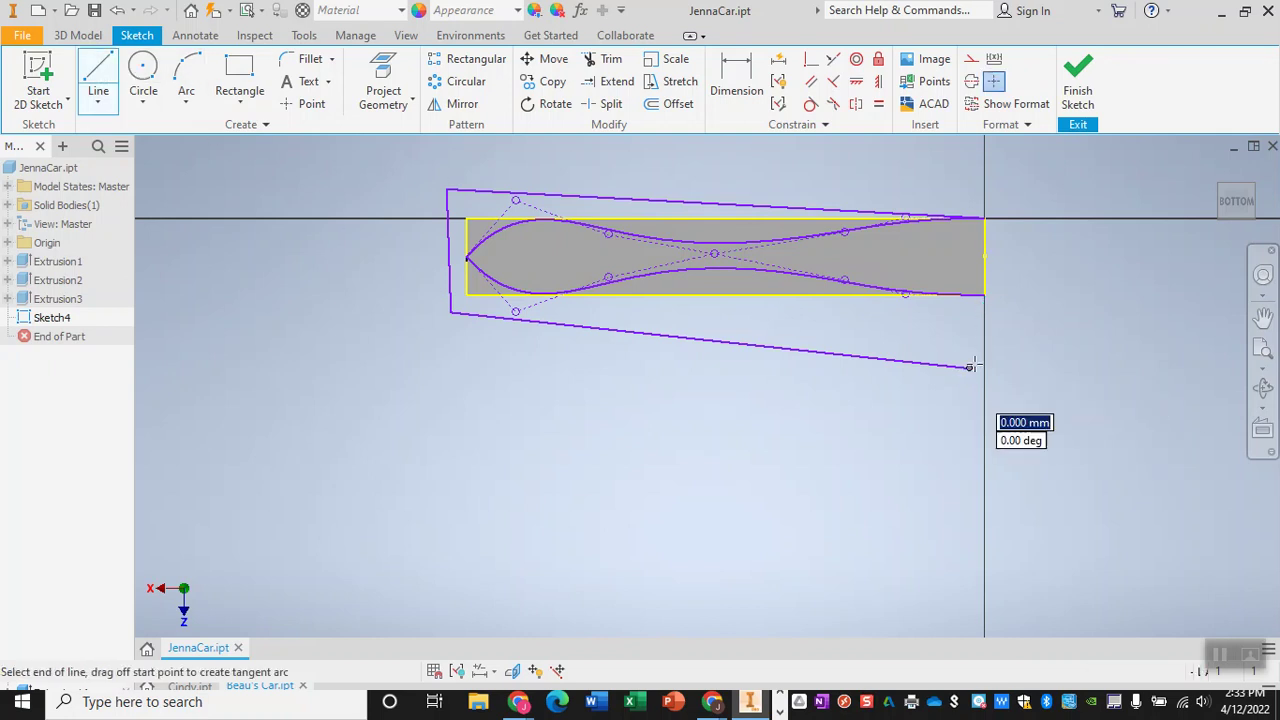
click(984, 295)
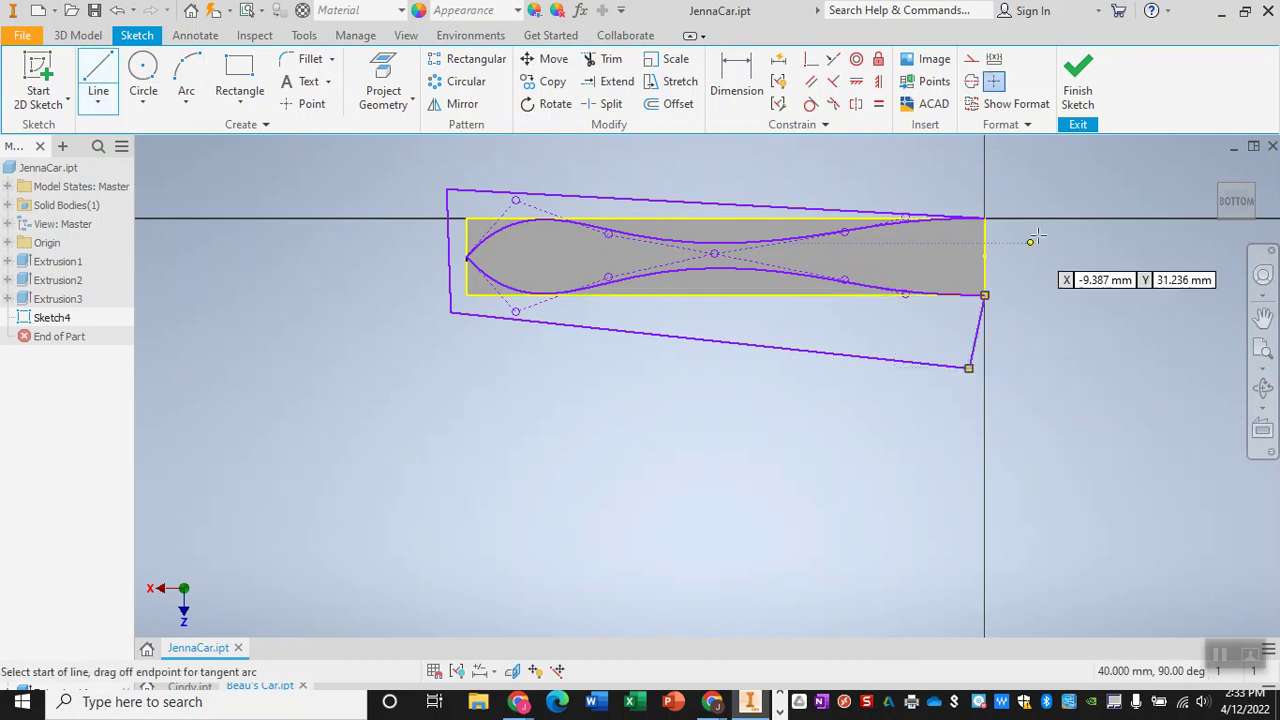
click(1080, 85)
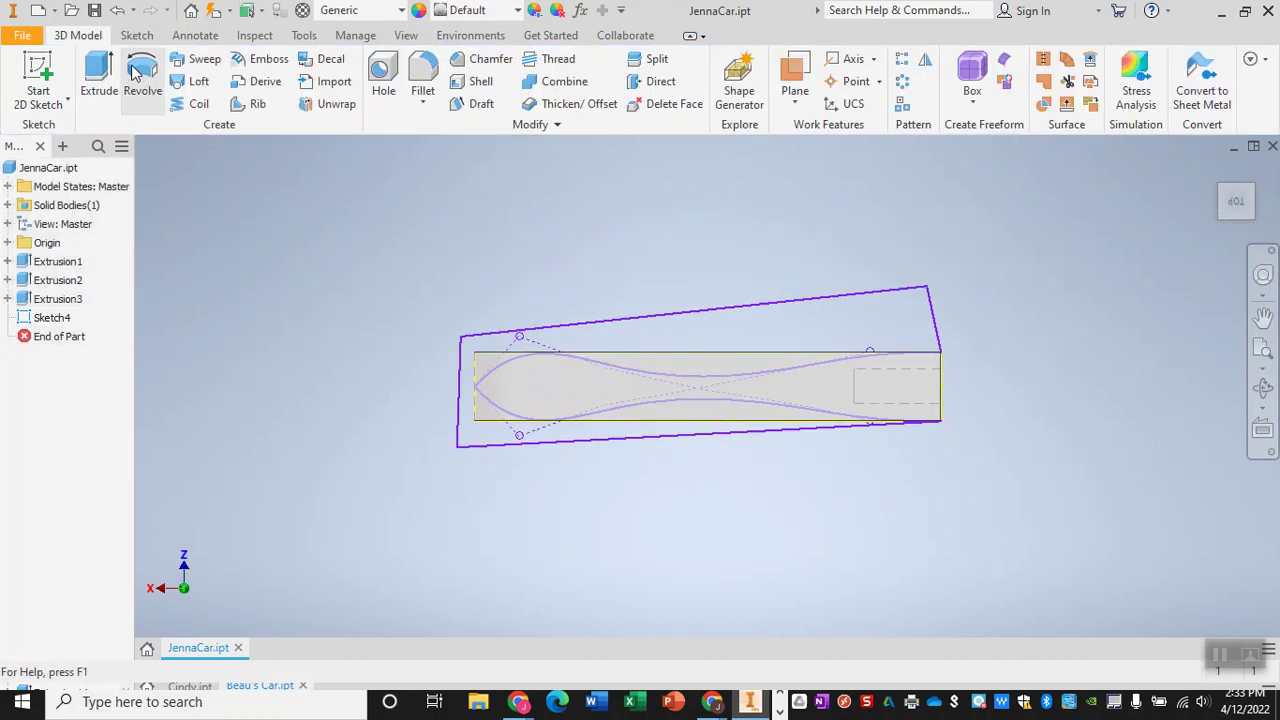
click(99, 75)
- Extrude-cut both regions outside the mirrored curves to a 70 mm distance, creating Extrusion4
click(790, 366)
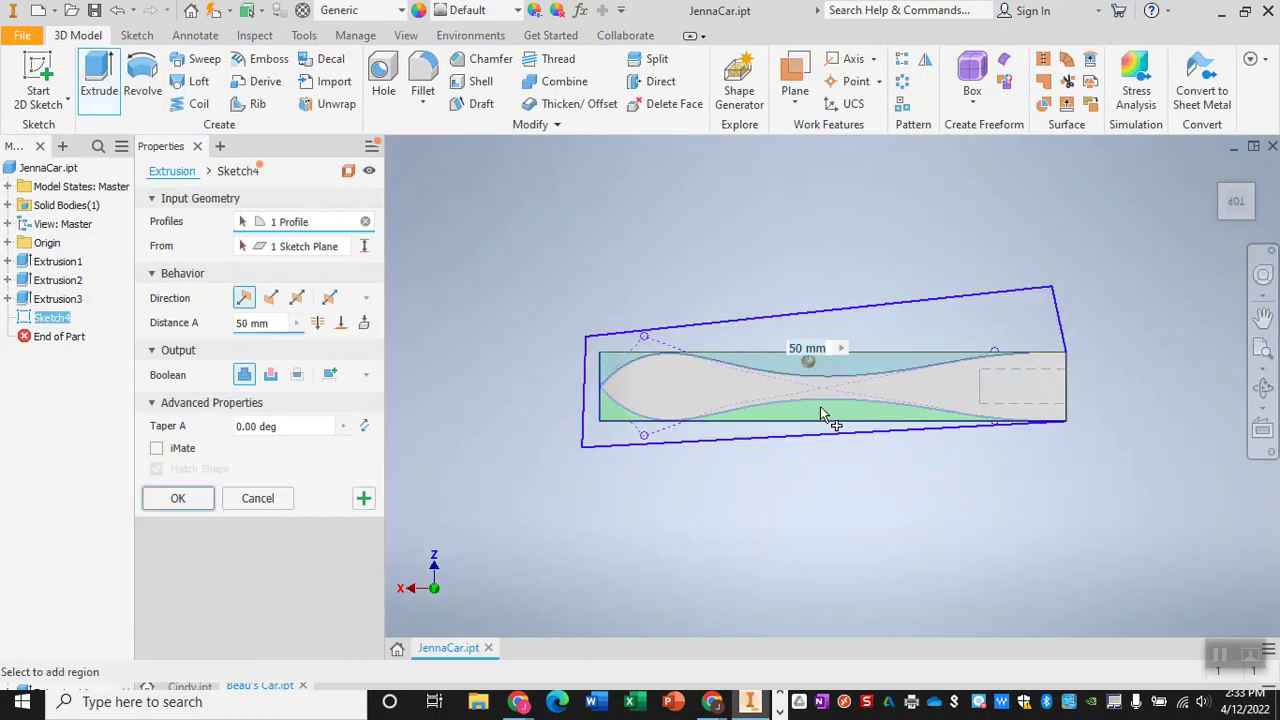
click(822, 413)
click(271, 376)
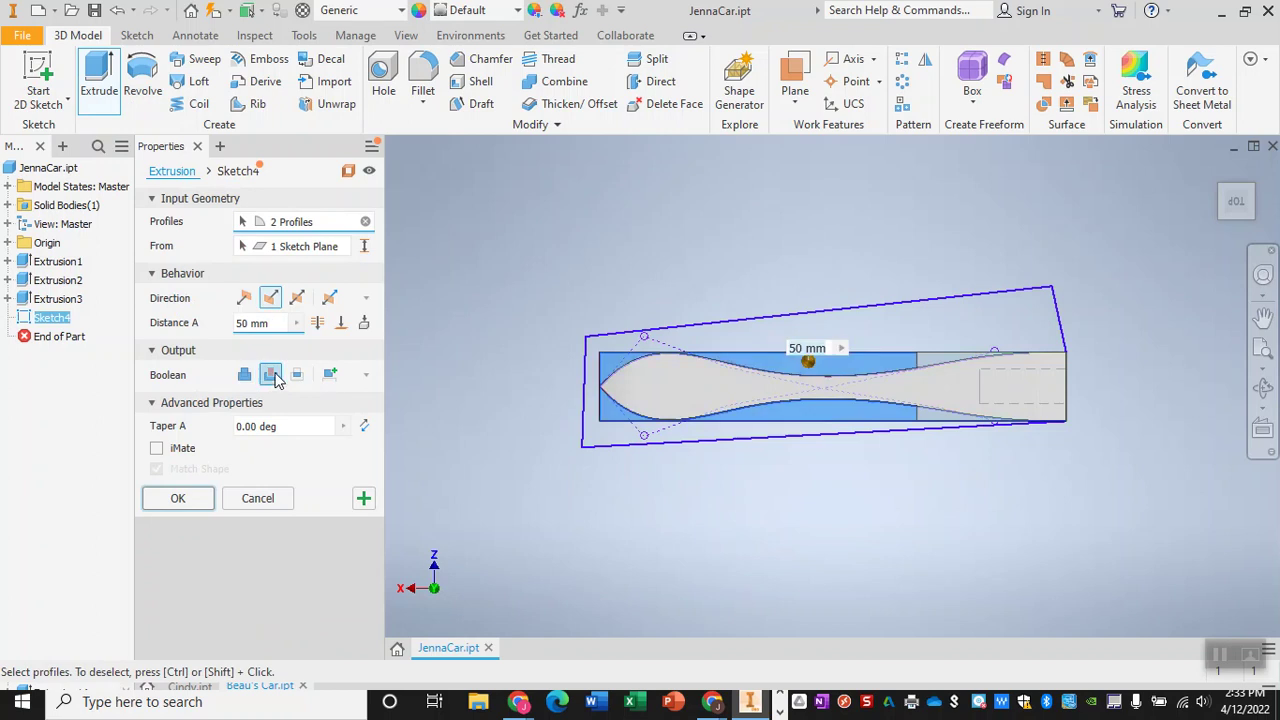
click(270, 323)
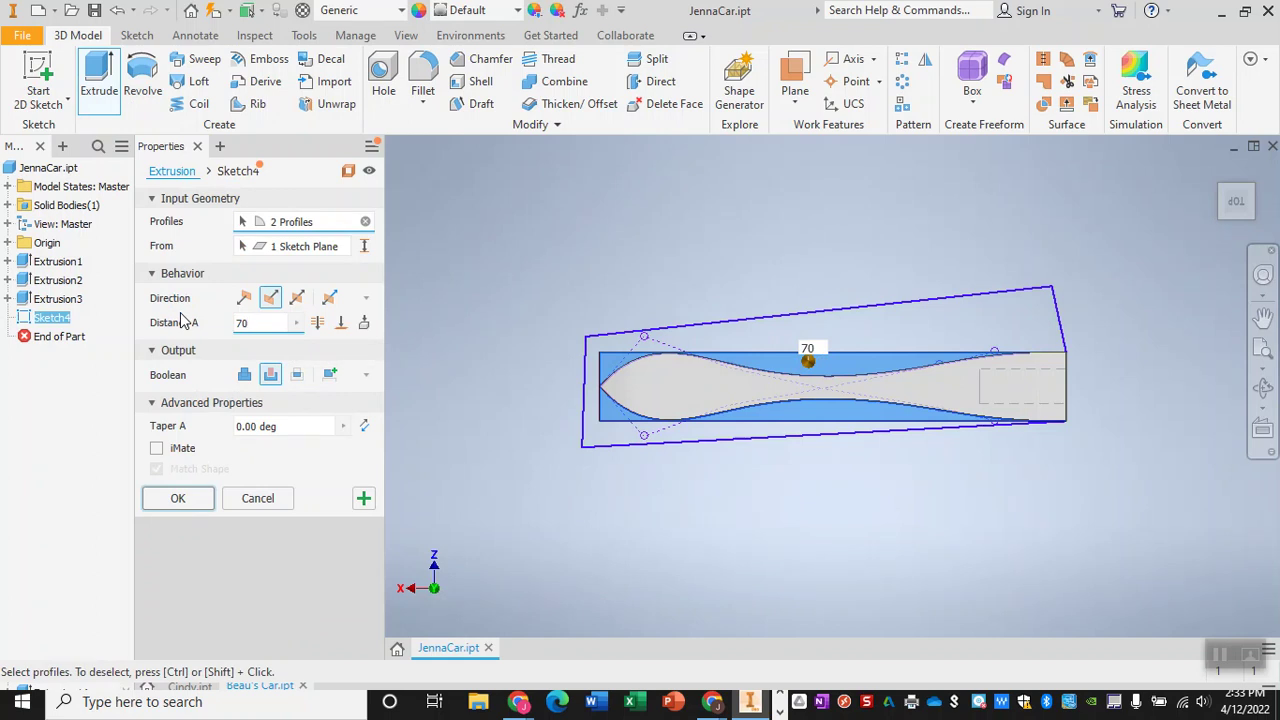
click(178, 499)
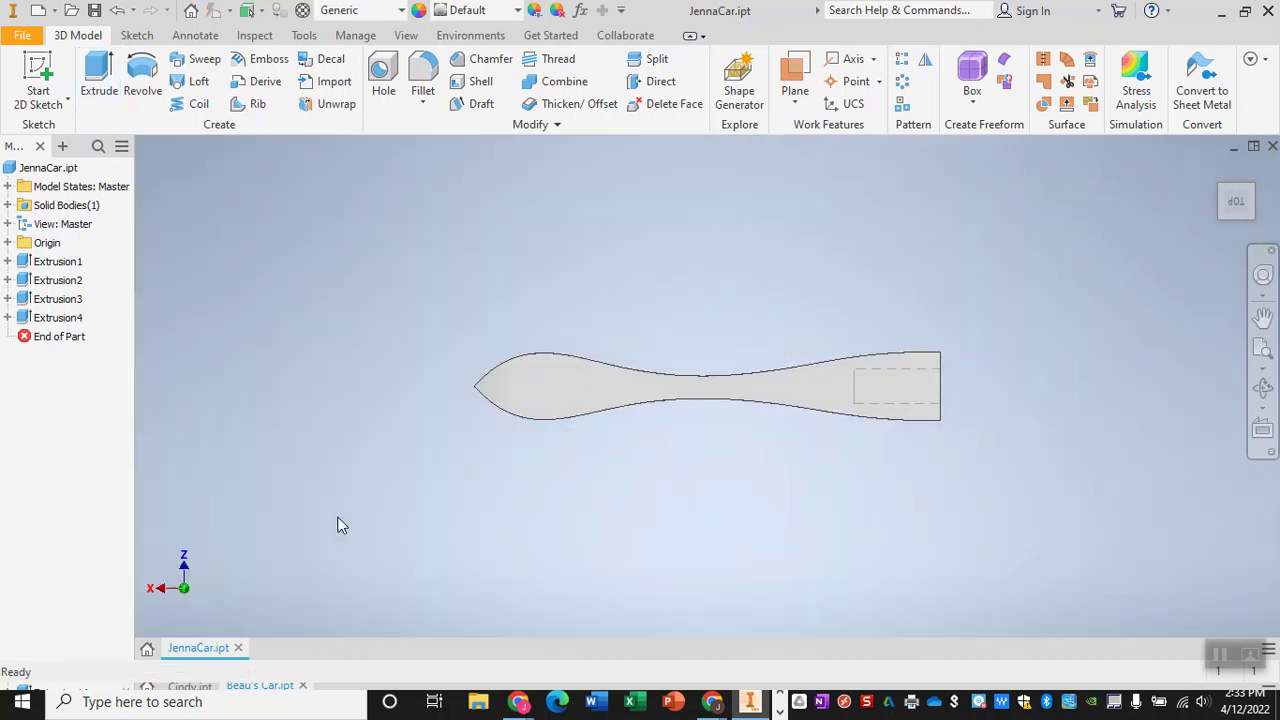
- Use the ViewCube to go from an isometric view to BACK, then to an isometric view showing the rear axle hole
click(1254, 222)
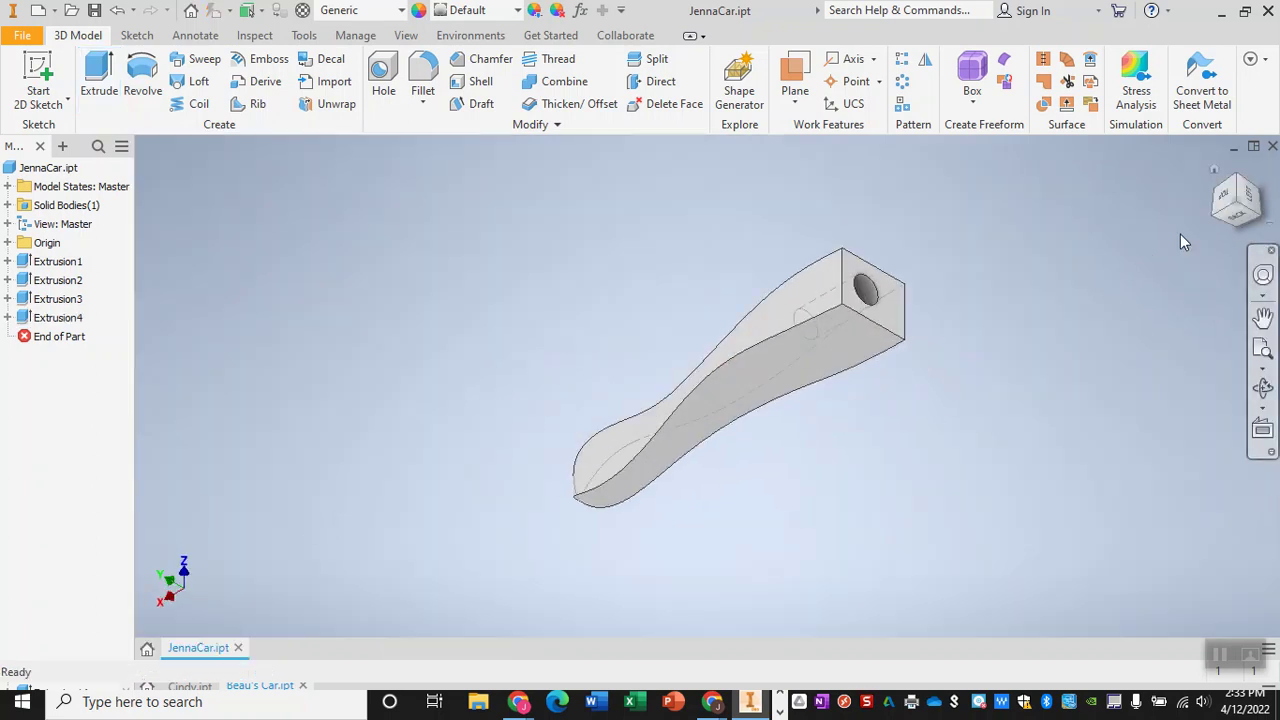
click(1213, 214)
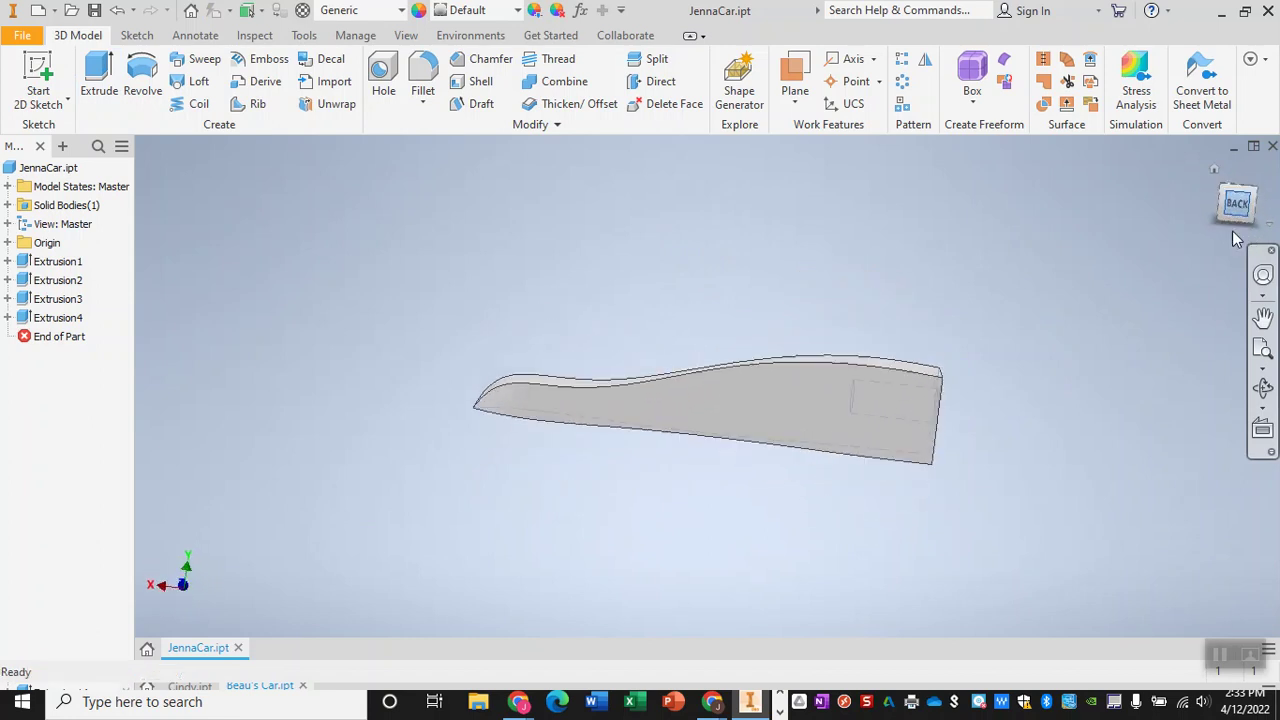
click(1253, 198)
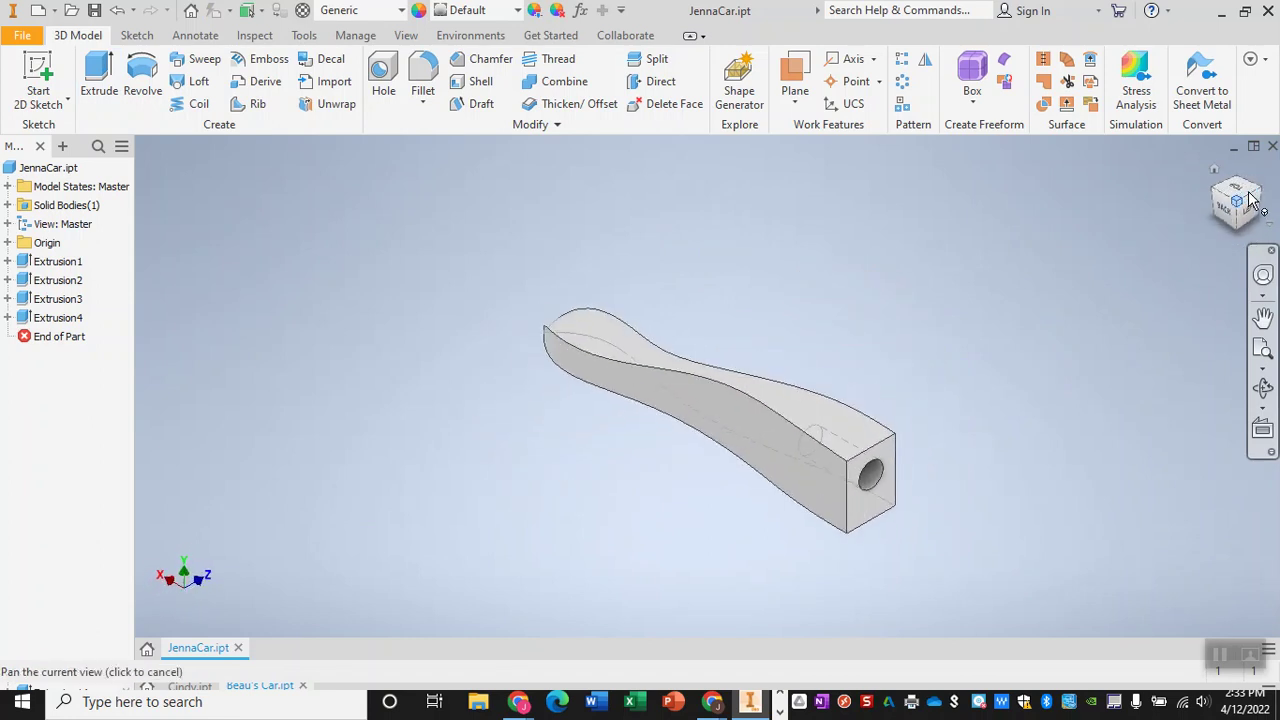